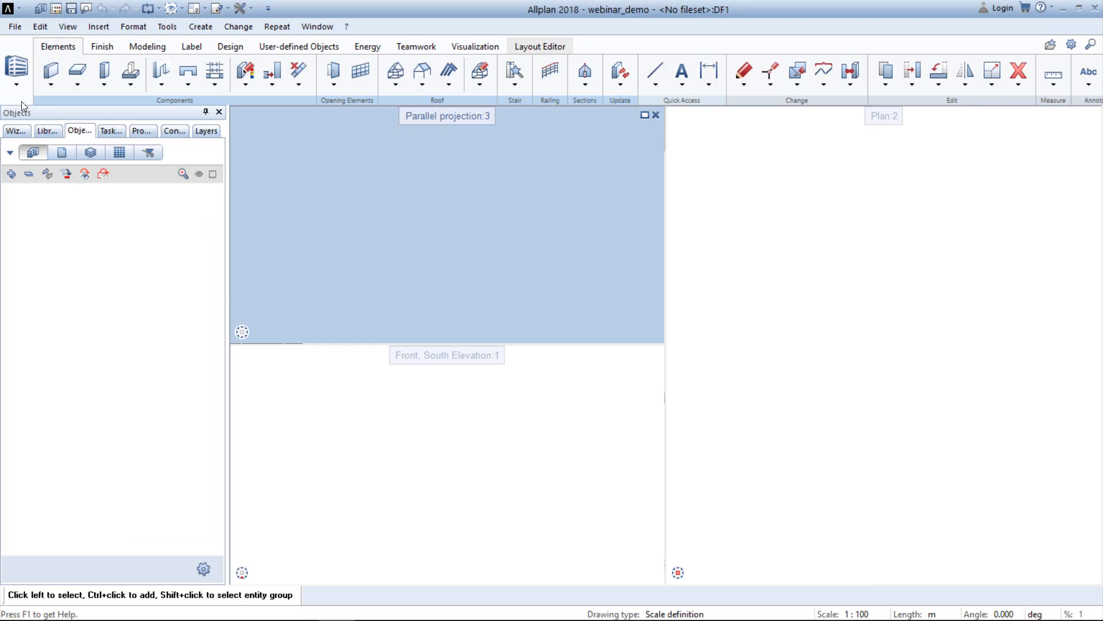
# Switch to the Bridge Construction role and launch Allplan Bridge for the webinar_demo project.
pyautogui.click(16, 71)
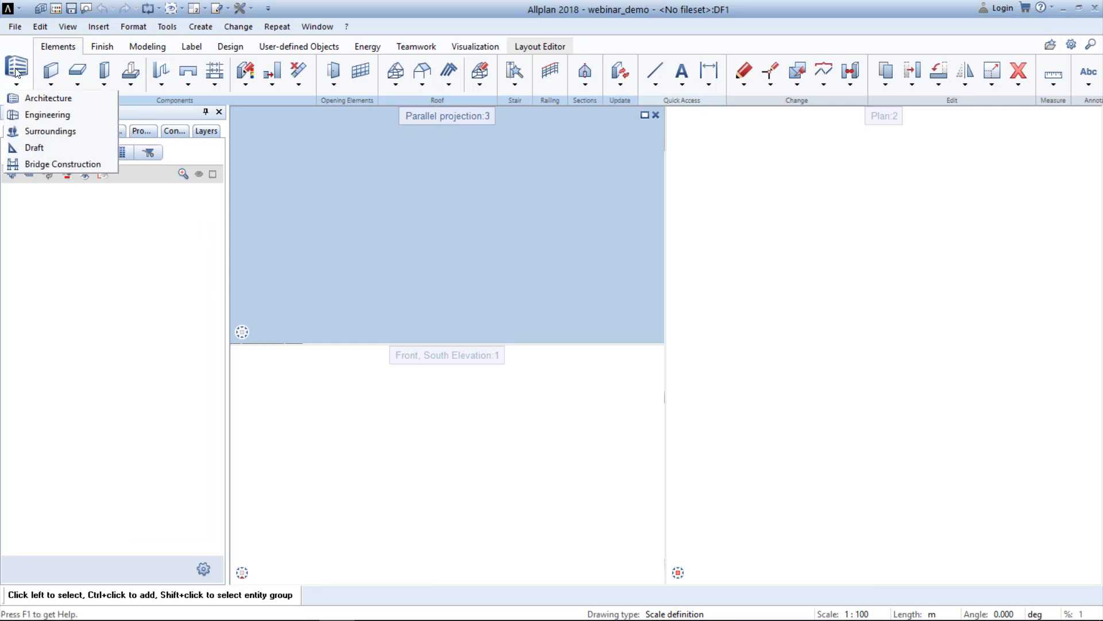
pyautogui.click(102, 167)
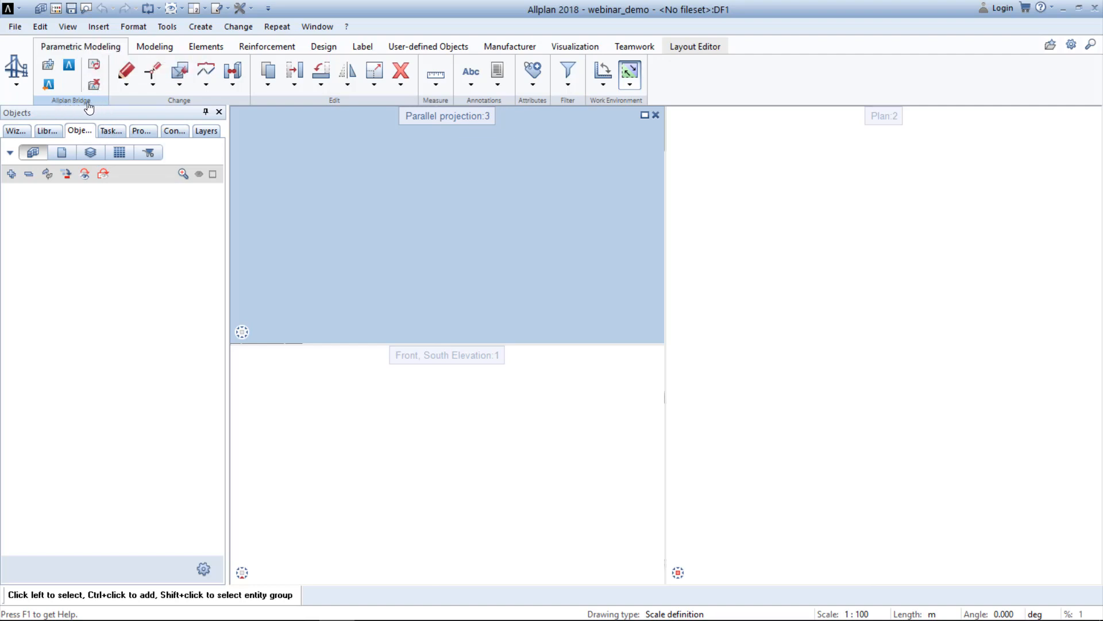
pyautogui.click(50, 66)
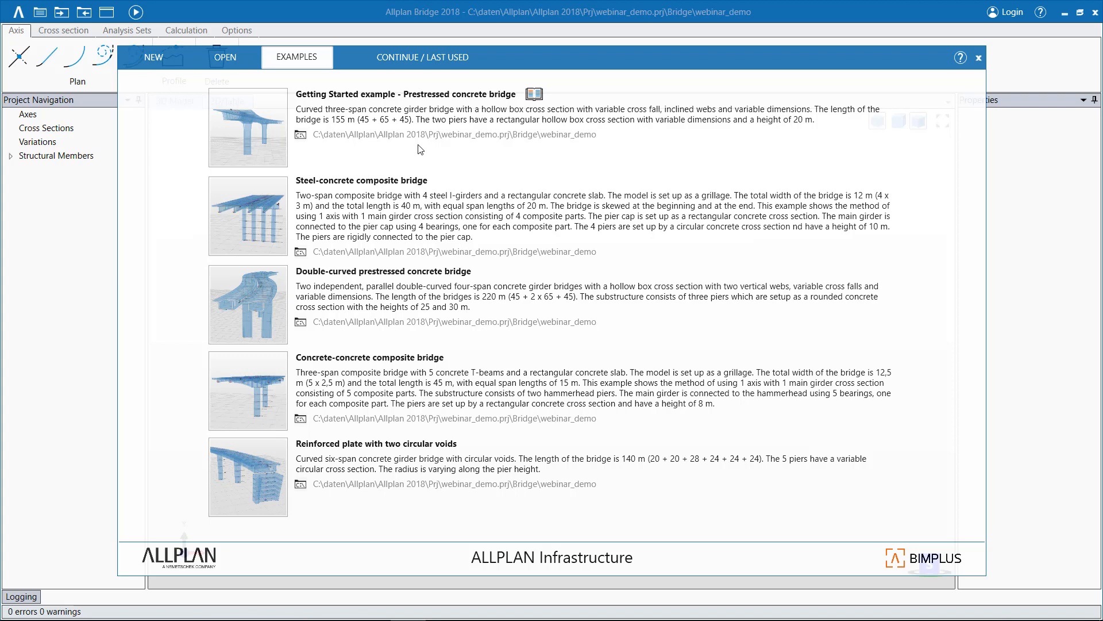
# Load the Getting Started prestressed concrete bridge example, overwriting the webinar_demo database, and show the whole bridge in a perspective 3D view.
pyautogui.click(237, 126)
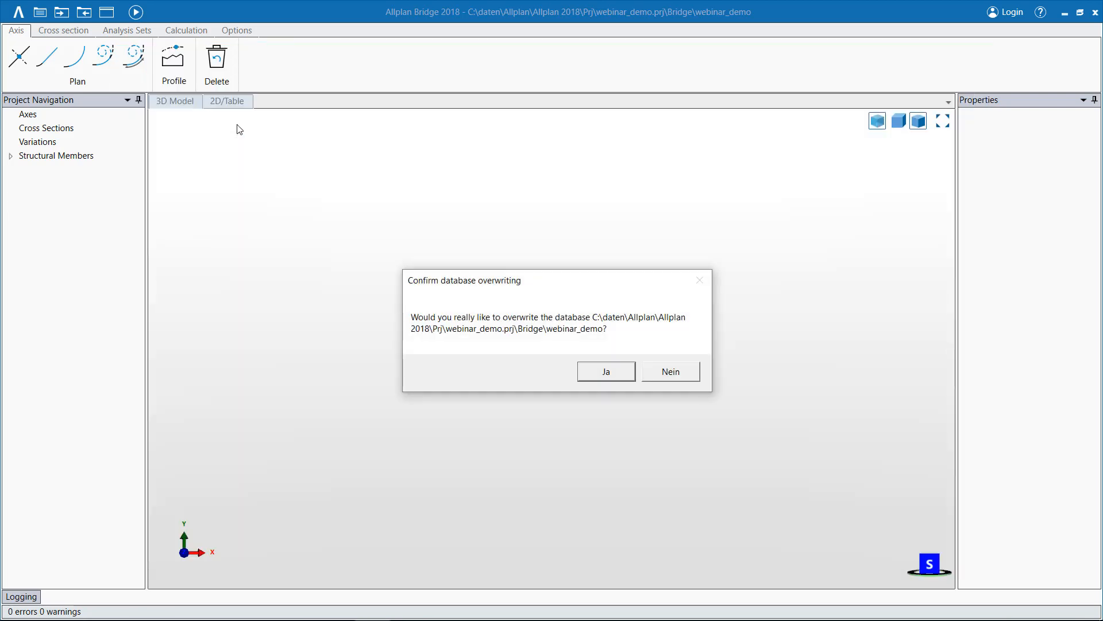
pyautogui.click(616, 377)
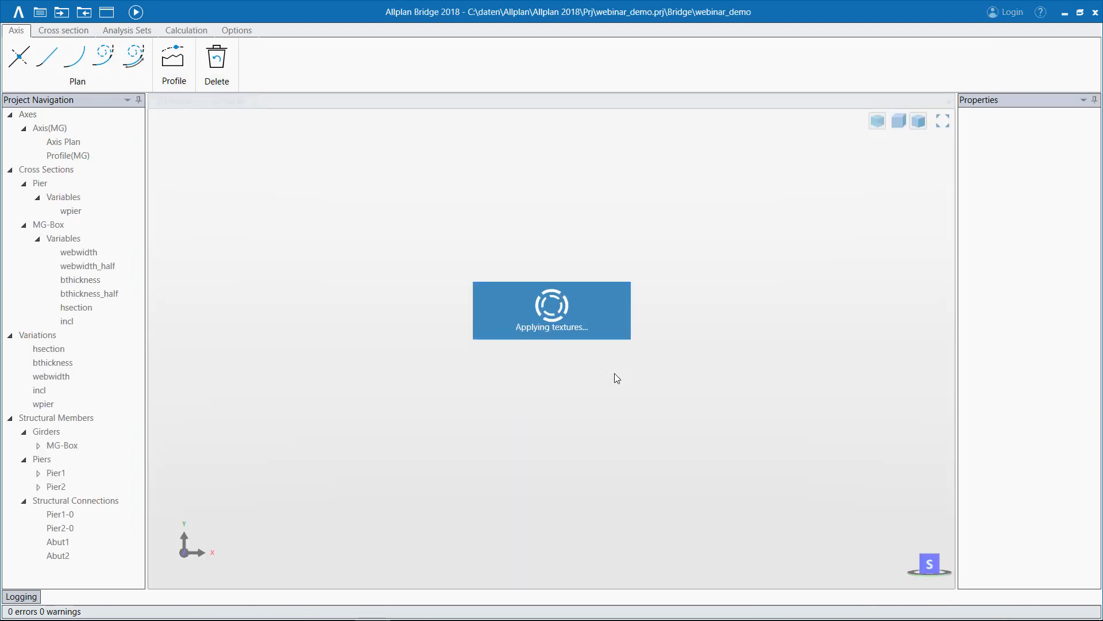
pyautogui.moveTo(517, 384); pyautogui.dragTo(698, 409)
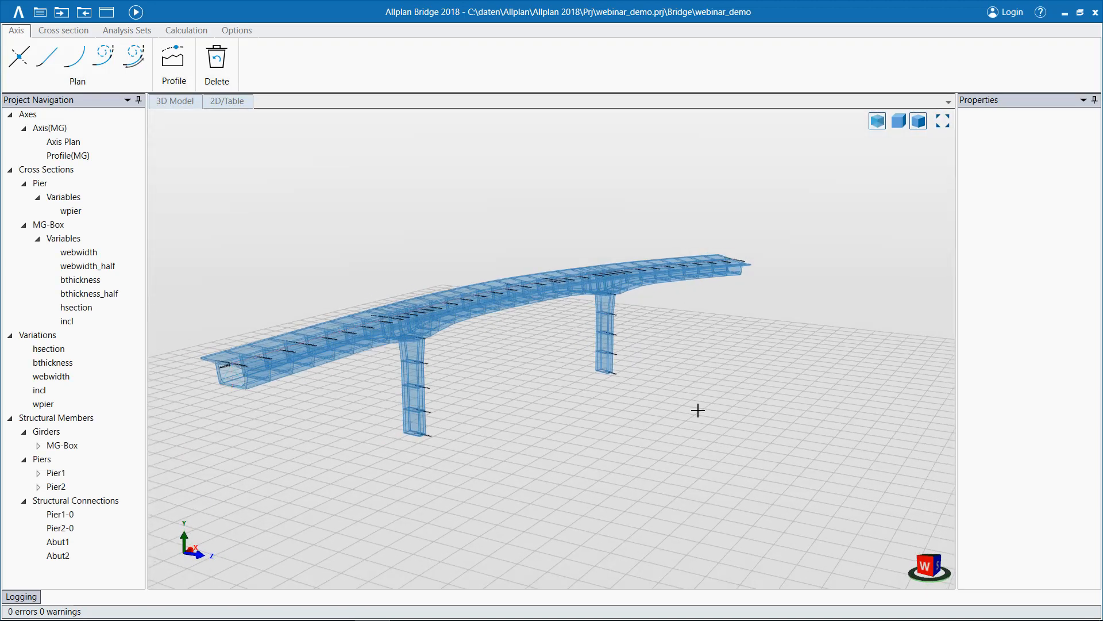
pyautogui.moveTo(517, 404)
pyautogui.mouseDown()
pyautogui.moveTo(589, 404)
pyautogui.moveTo(561, 389)
pyautogui.moveTo(518, 402)
pyautogui.mouseUp()
pyautogui.click(942, 120)
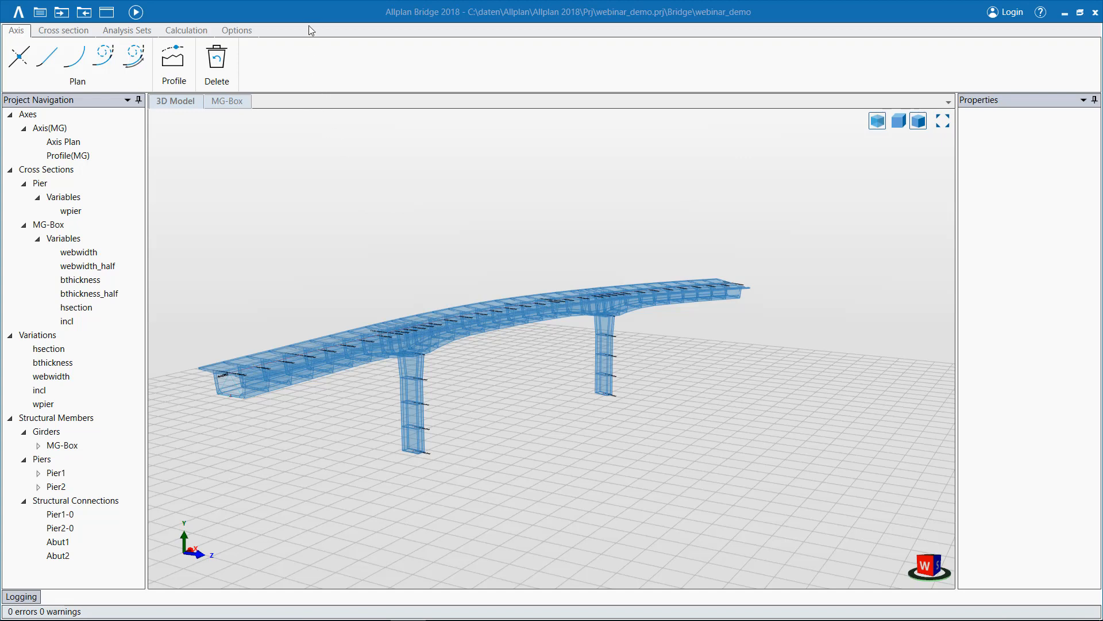
# Examine the backstage pages for program information, new projects, opening projects, examples, and import and export, and return to the model.
pyautogui.click(20, 13)
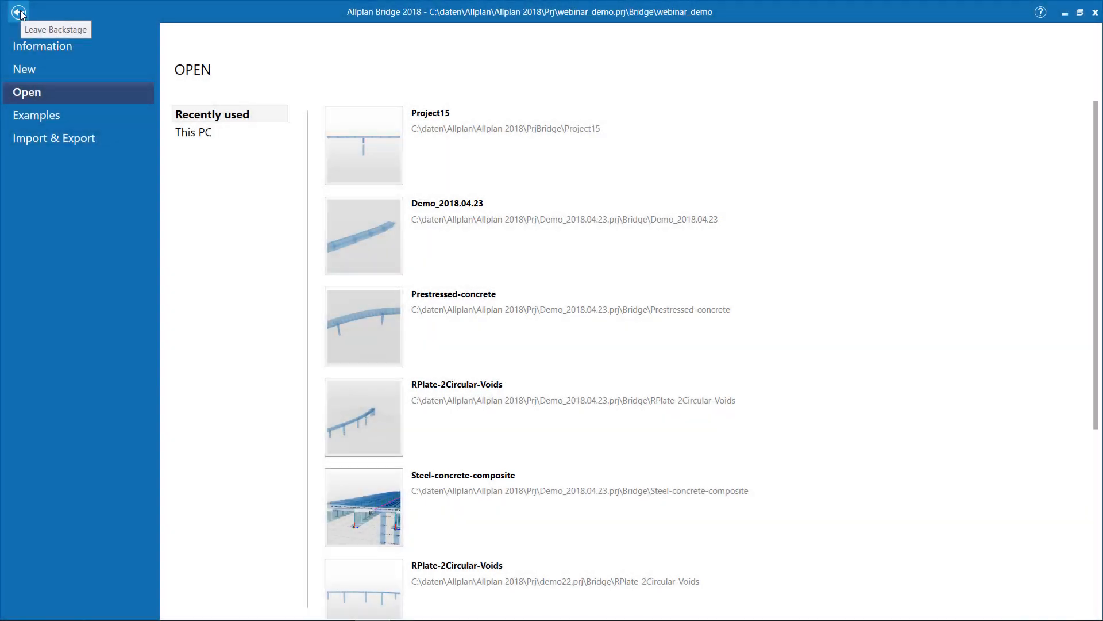
pyautogui.click(72, 50)
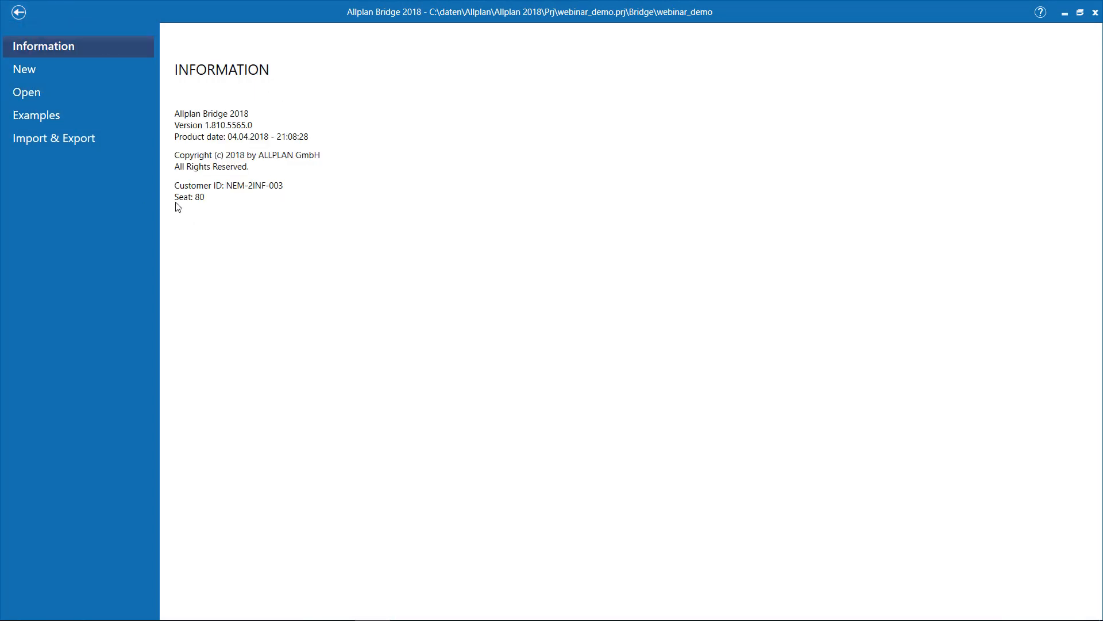
pyautogui.click(45, 79)
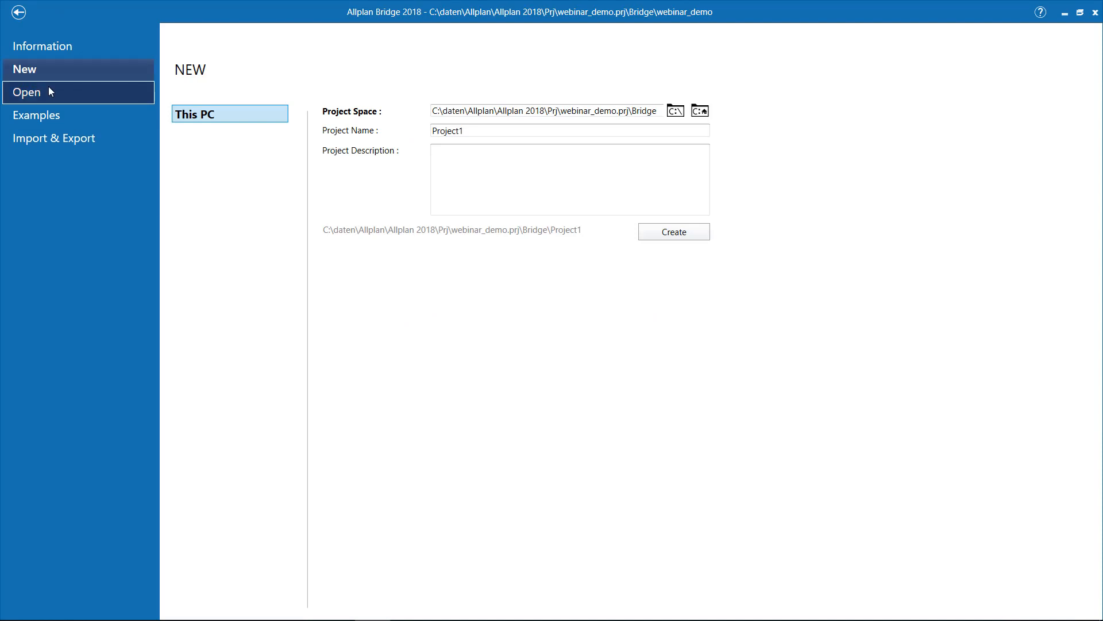
pyautogui.click(49, 89)
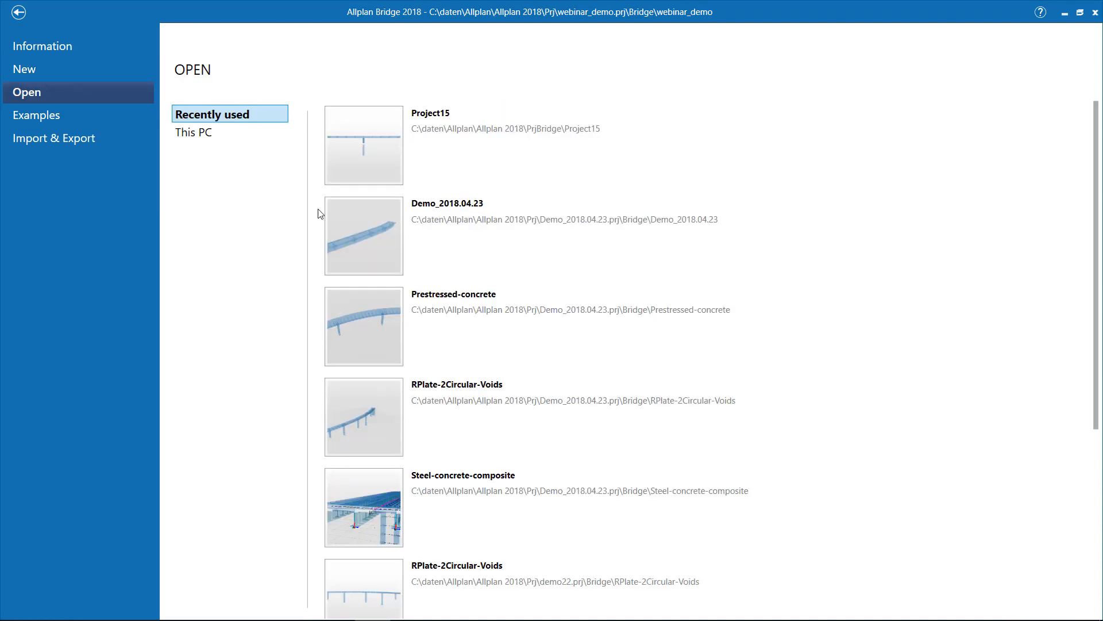
pyautogui.click(50, 117)
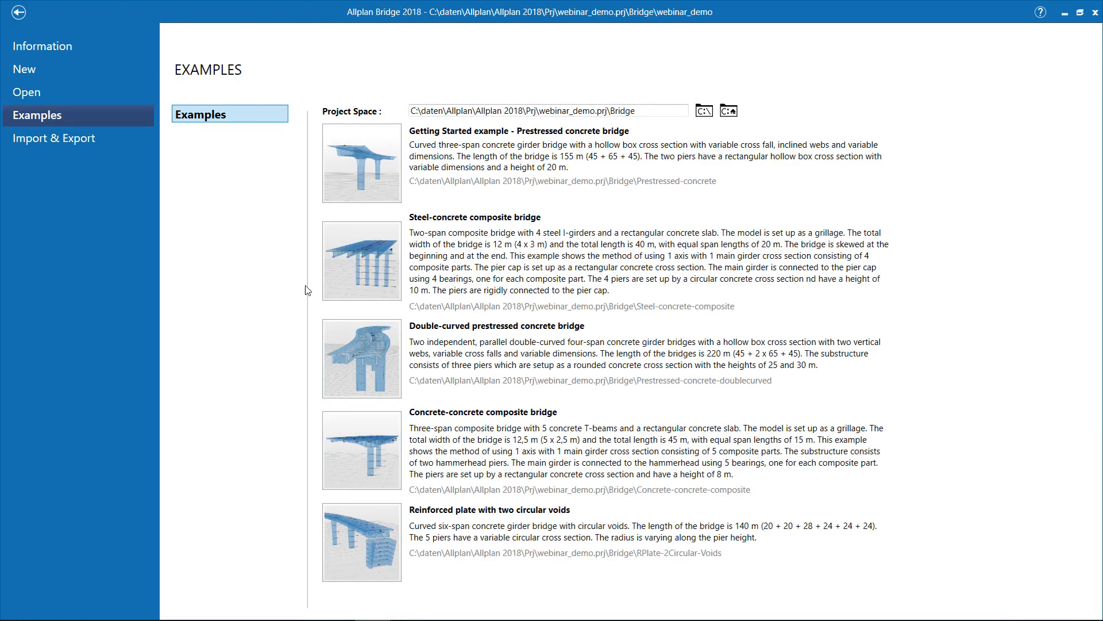
pyautogui.click(74, 142)
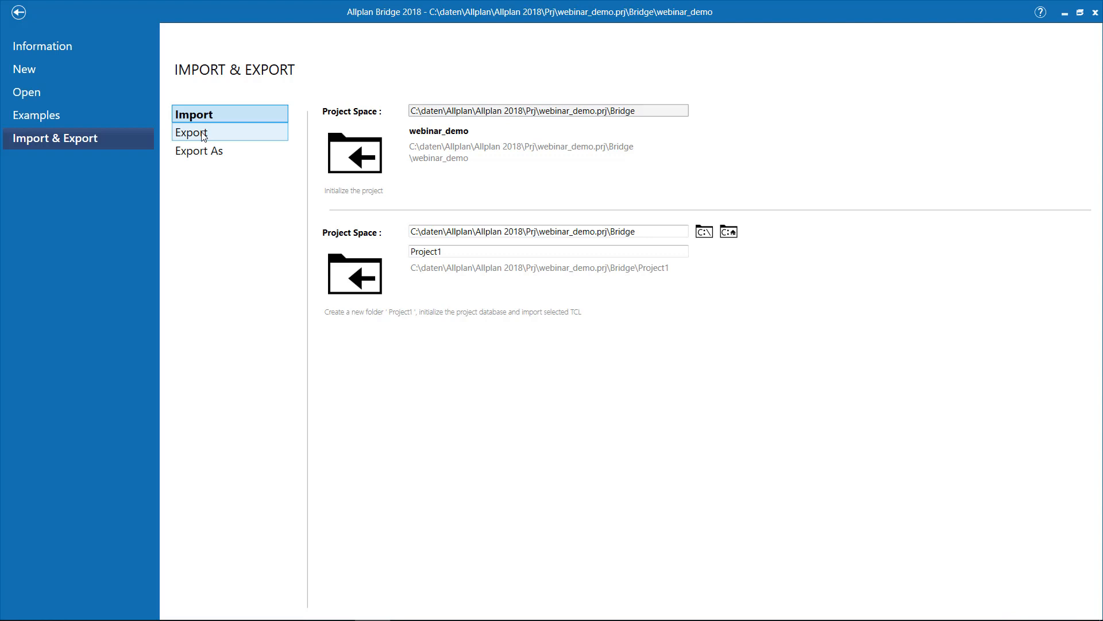
pyautogui.click(19, 13)
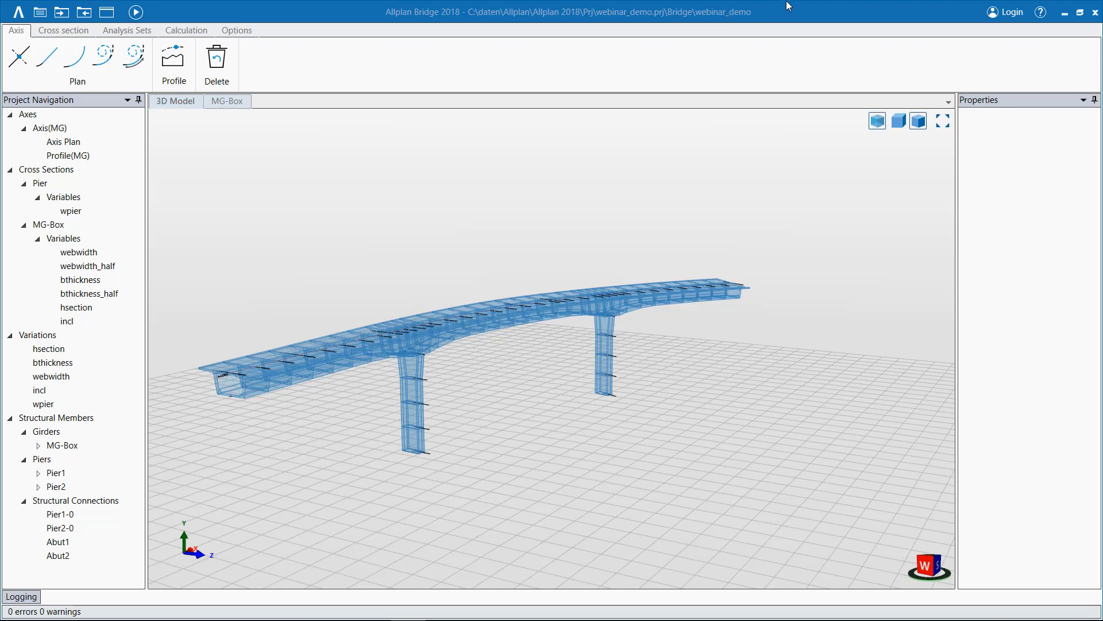
# Check the login and help options, read the Getting Started example guide up to Chapter 1, and close it.
pyautogui.click(1011, 12)
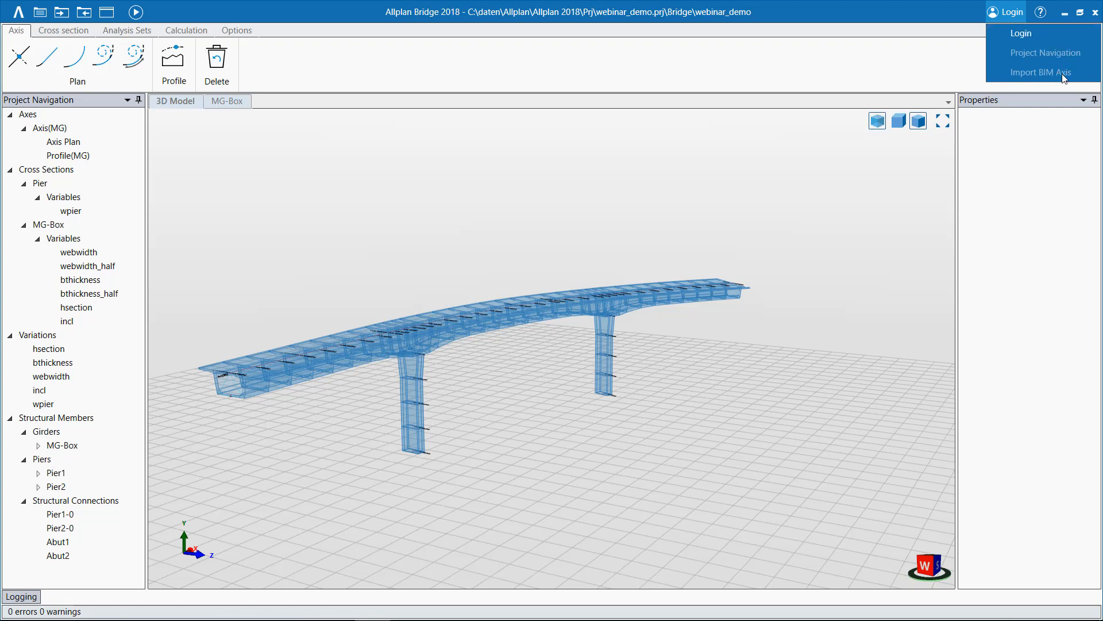
pyautogui.click(1042, 12)
pyautogui.click(1042, 13)
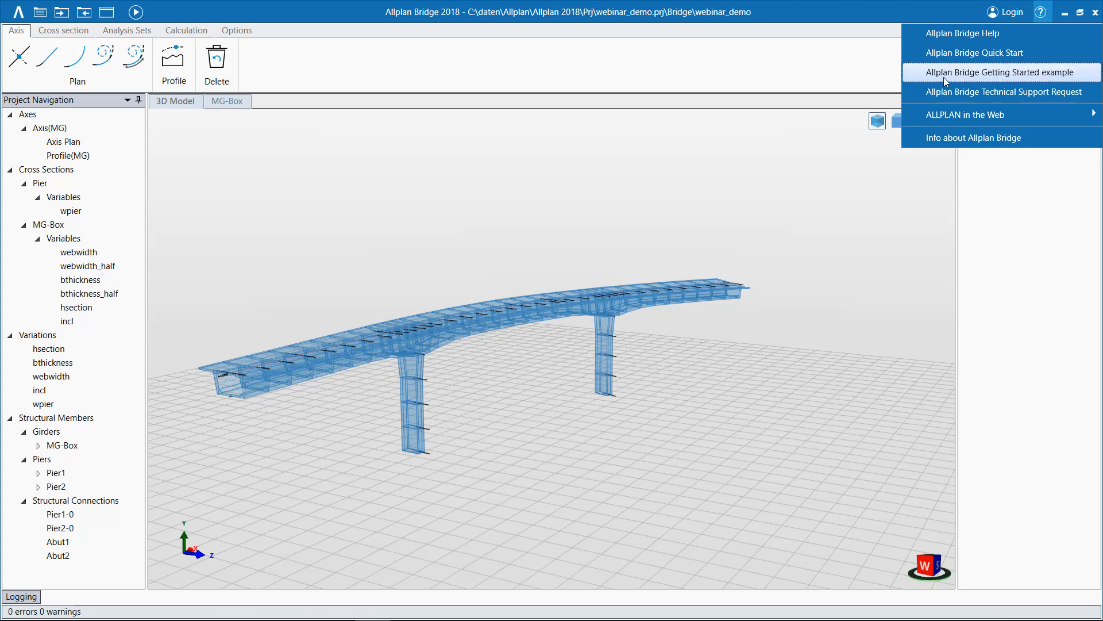
pyautogui.click(1005, 74)
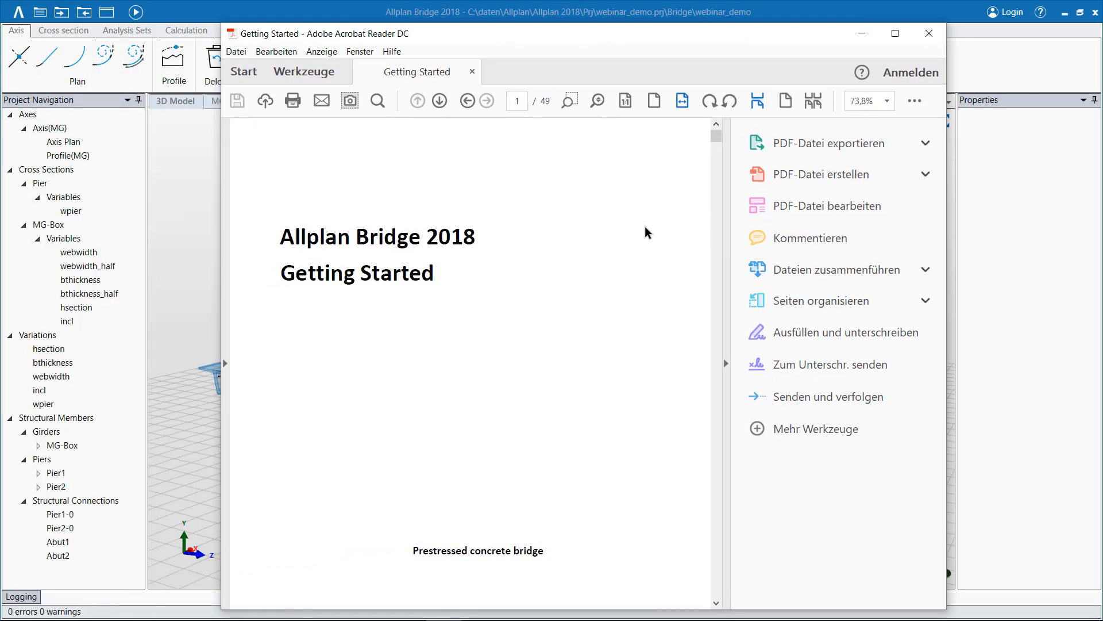
pyautogui.scroll(-15, 632, 253)
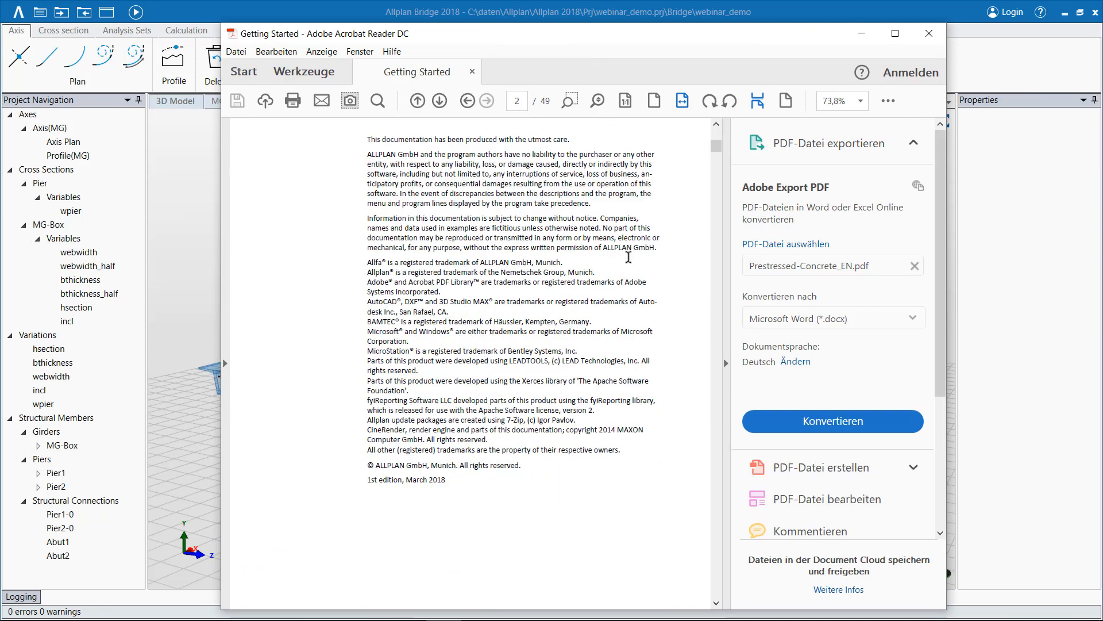
pyautogui.scroll(-10, 701, 326)
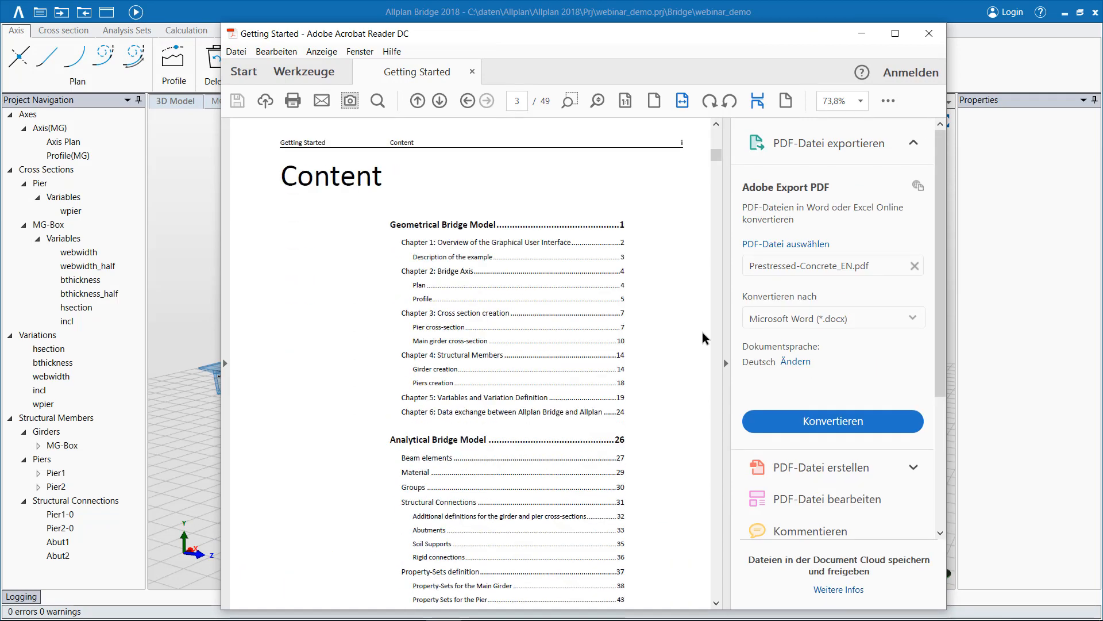
pyautogui.scroll(-12, 703, 333)
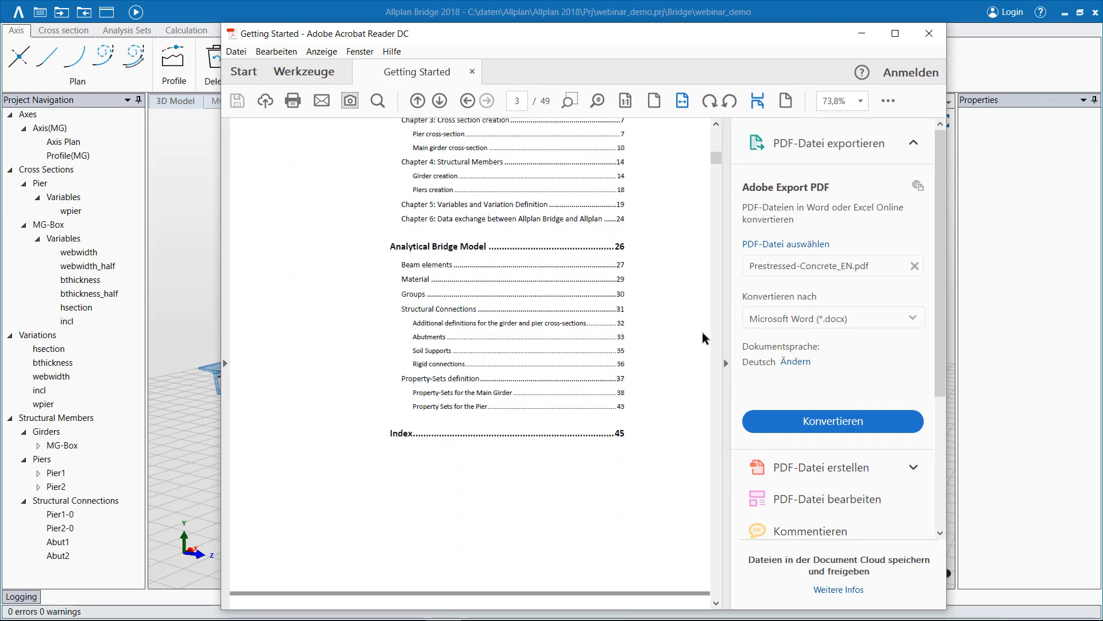
pyautogui.scroll(-12, 702, 338)
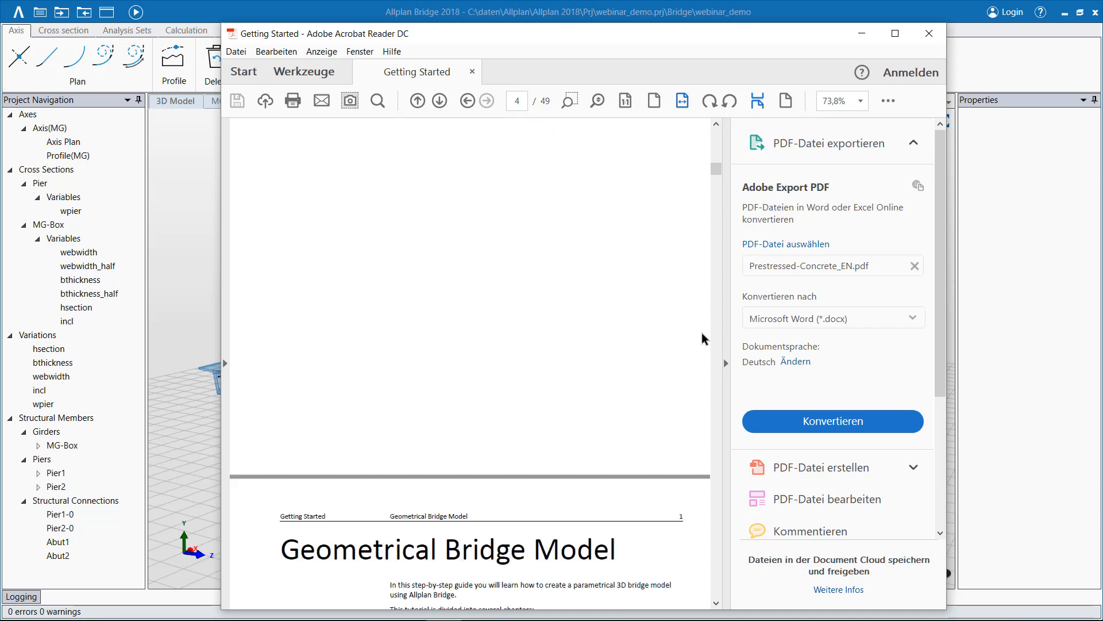
pyautogui.scroll(-12, 702, 338)
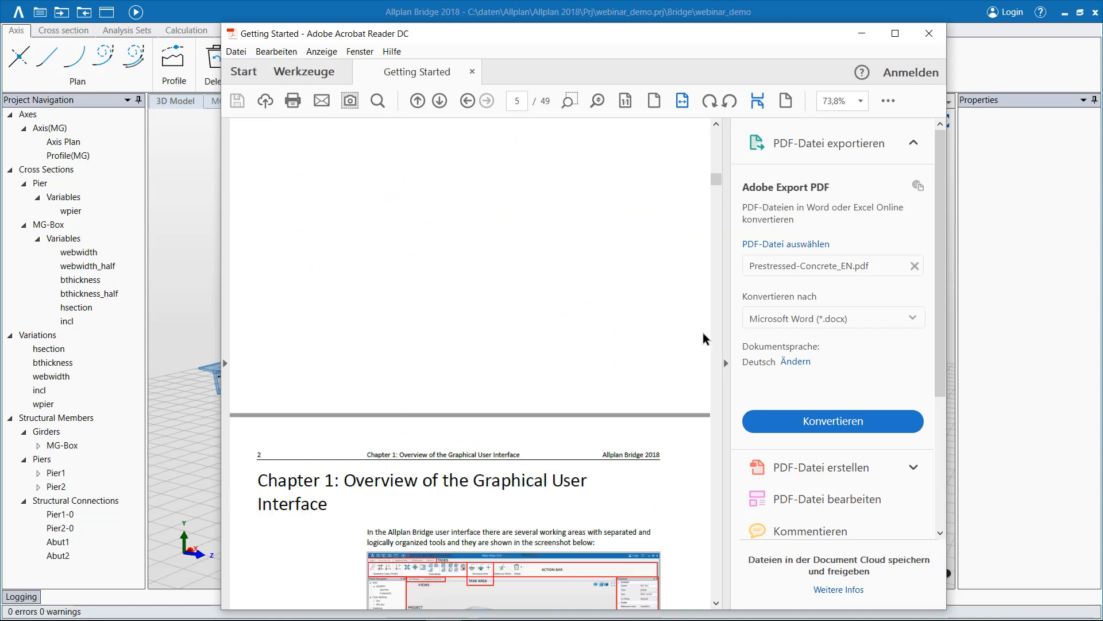
pyautogui.scroll(-10, 703, 338)
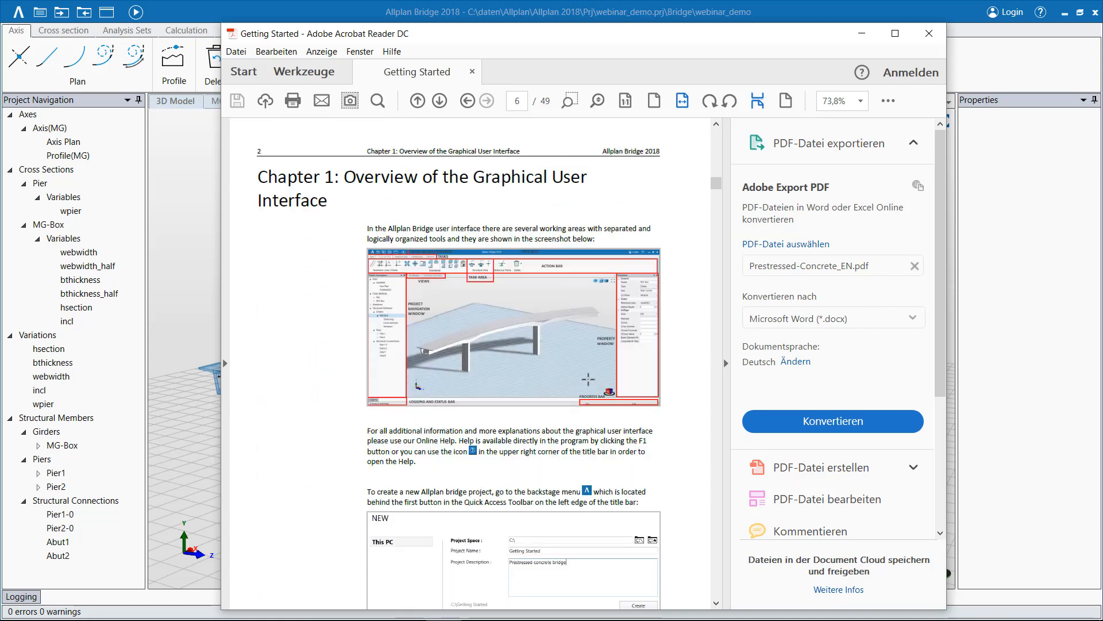
pyautogui.click(929, 33)
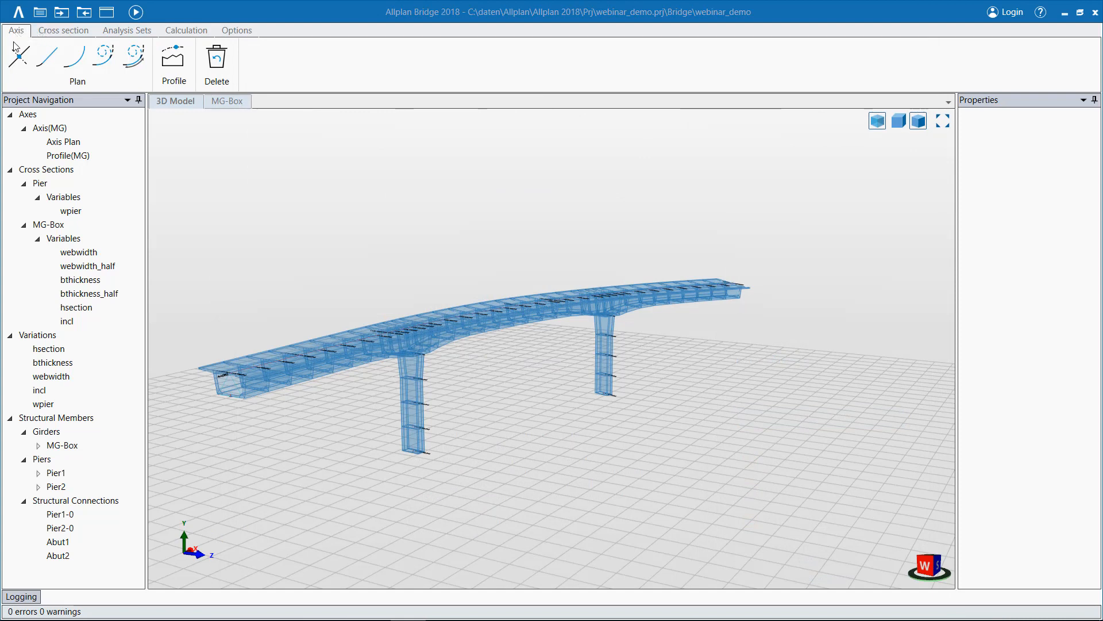
# Examine the cross-section tools, the main girder's properties and the docking options of the Project Navigation window.
pyautogui.click(62, 35)
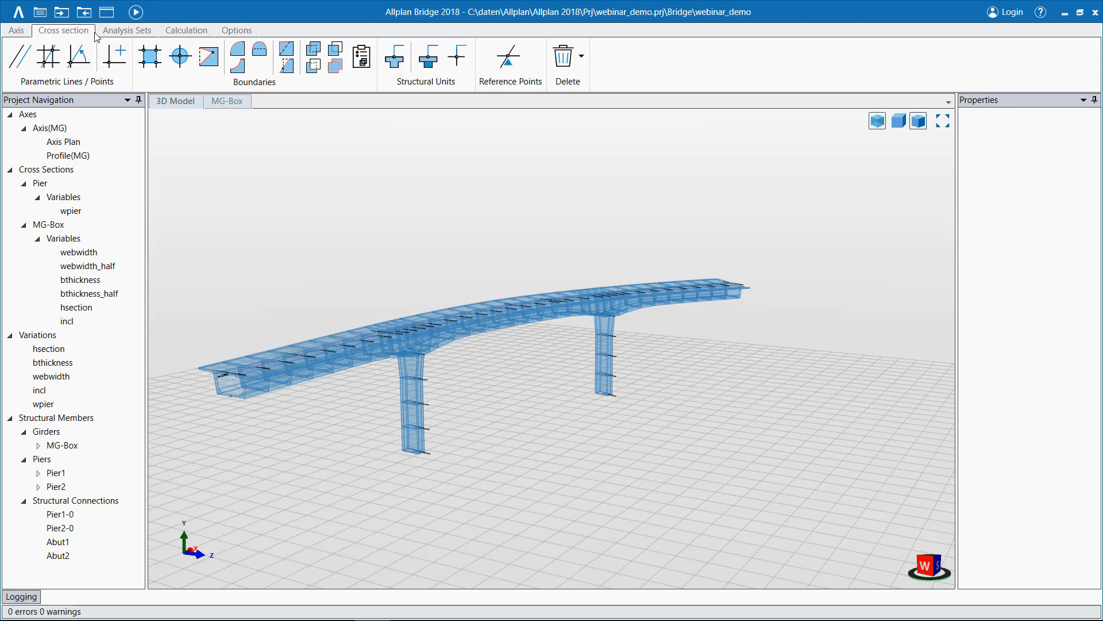
pyautogui.click(25, 35)
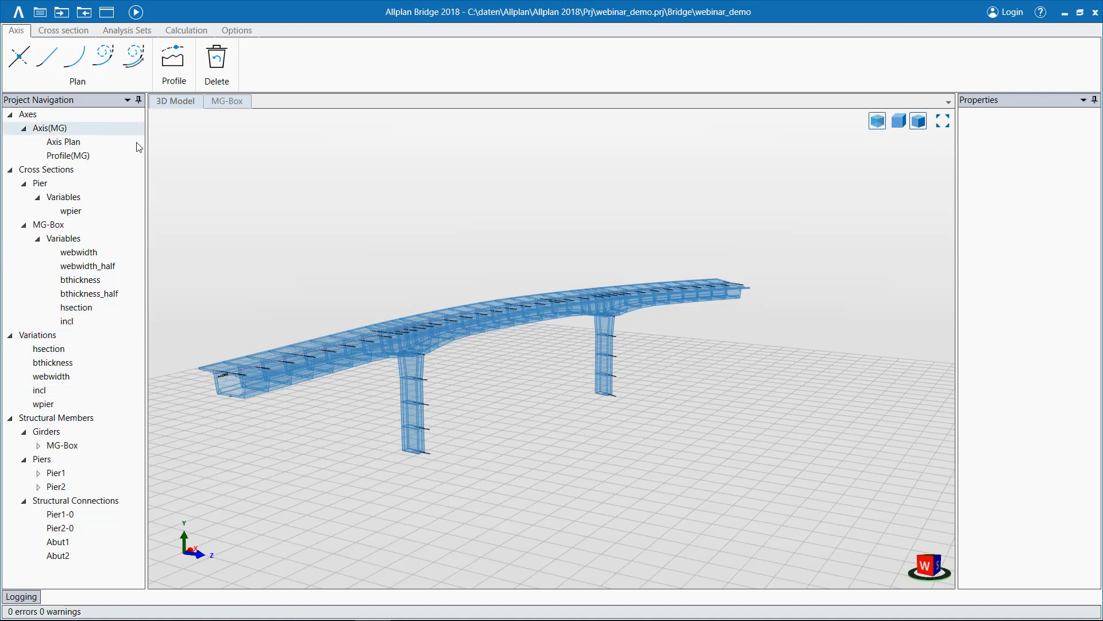
pyautogui.click(511, 317)
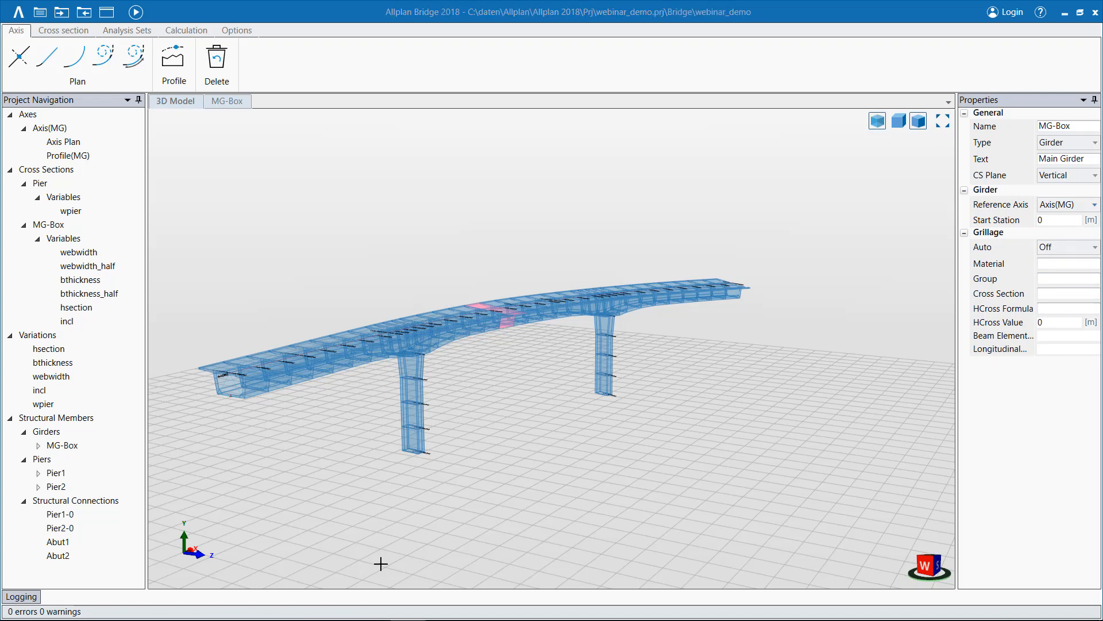
pyautogui.moveTo(34, 599)
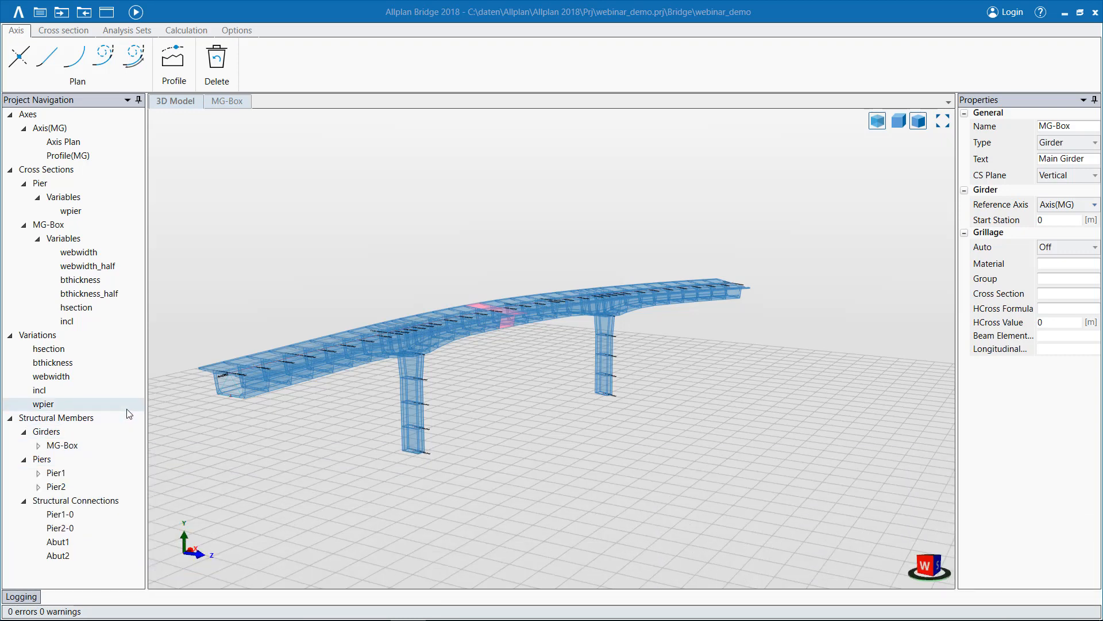
pyautogui.click(128, 101)
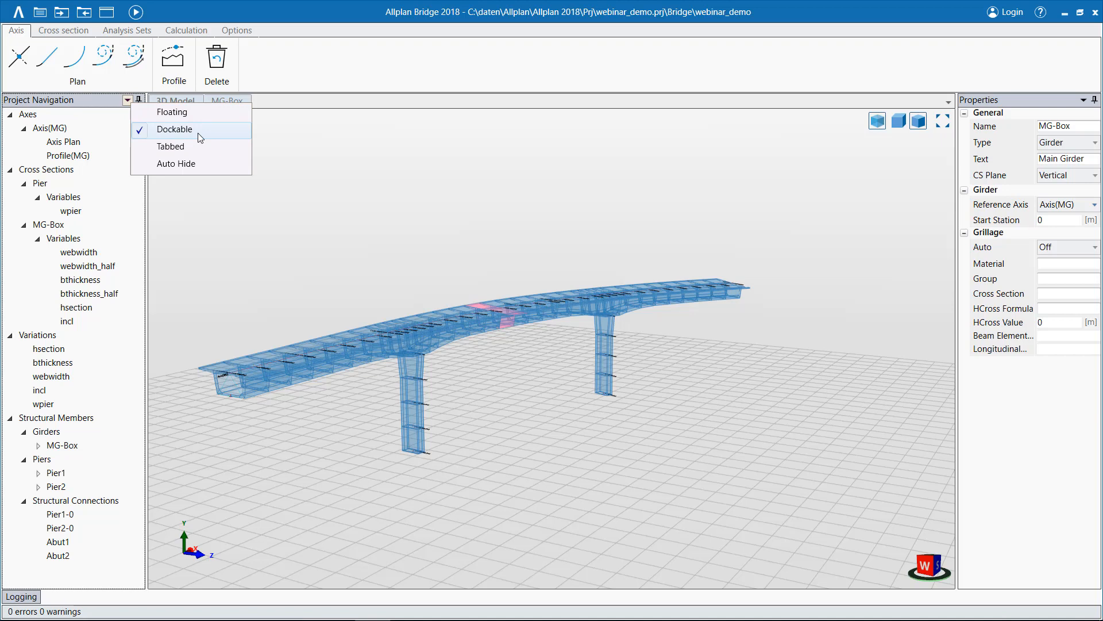
pyautogui.click(88, 104)
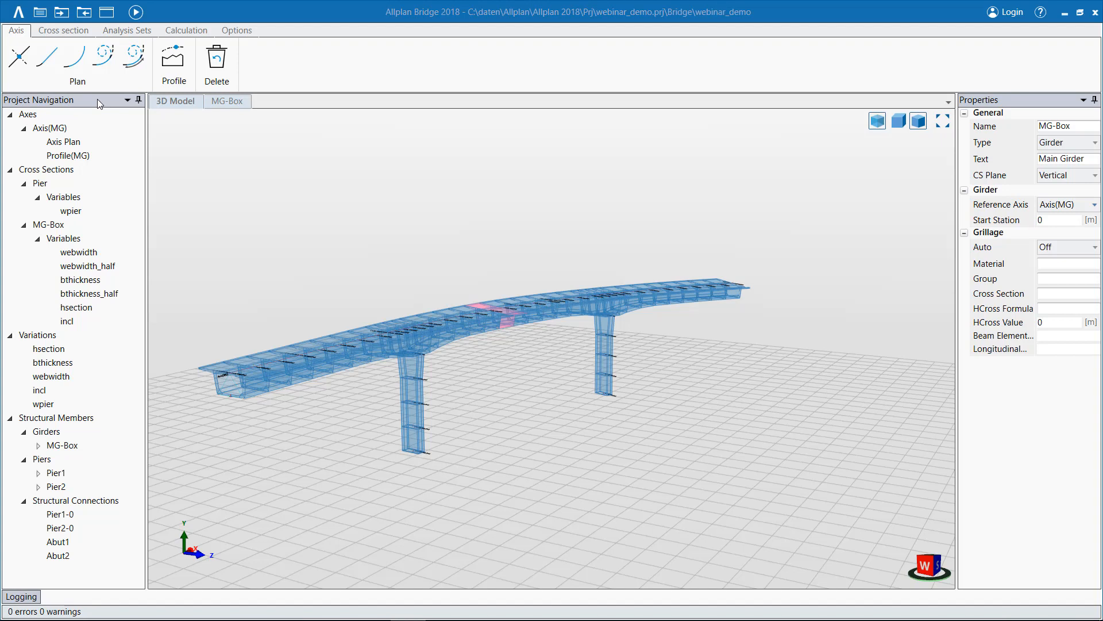
# Check the commands available for axes, show the properties of Axis(MG) and open its plan view.
pyautogui.rightClick(32, 115)
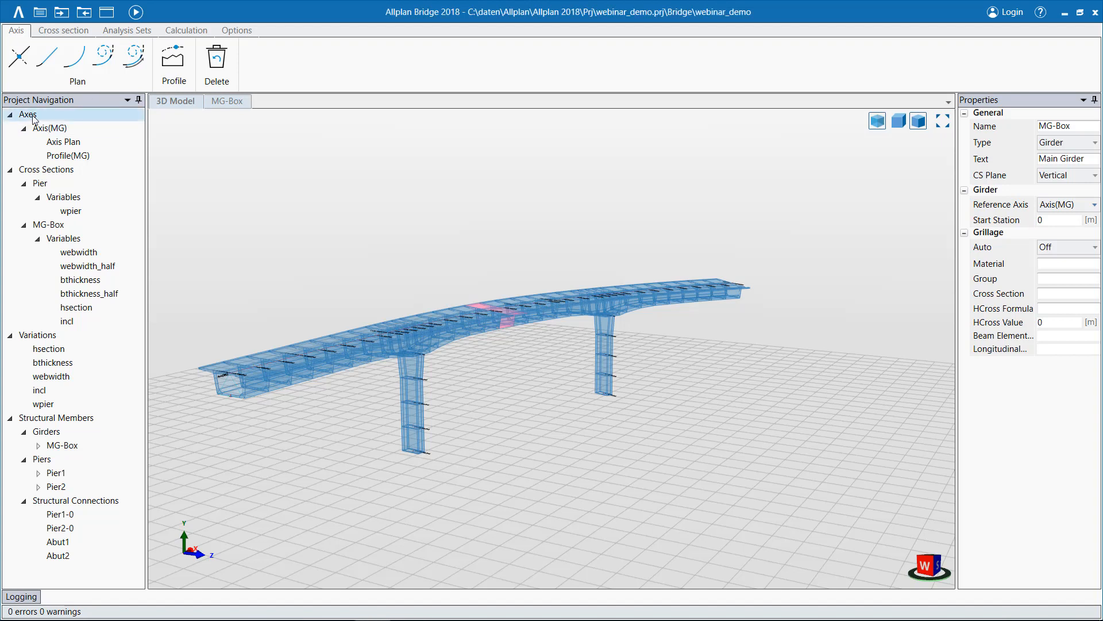
pyautogui.click(27, 115)
pyautogui.rightClick(30, 119)
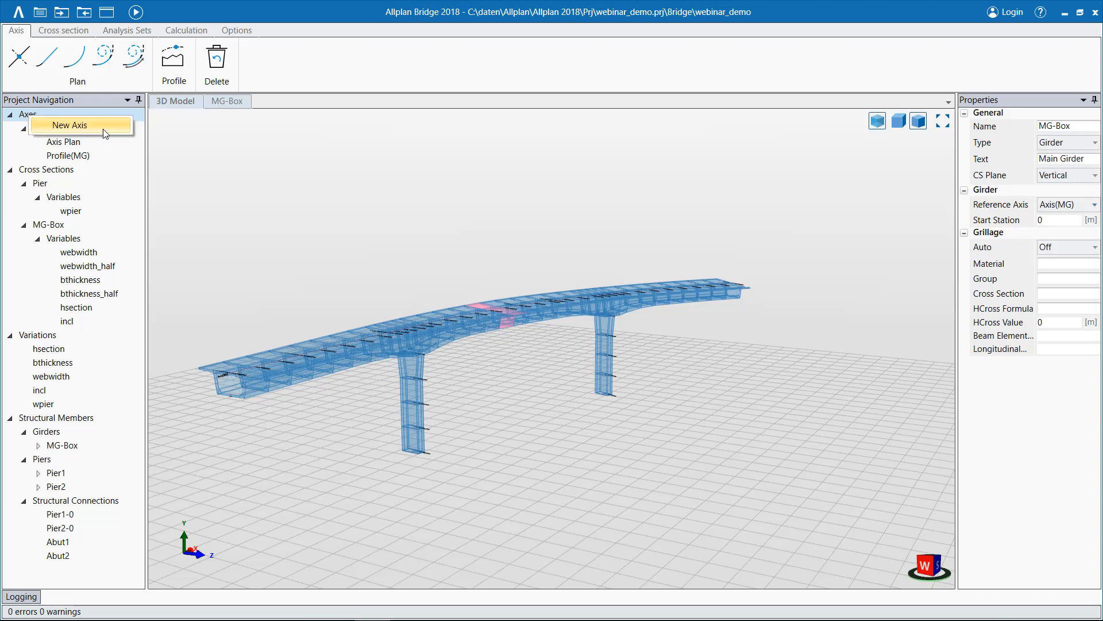
pyautogui.click(25, 111)
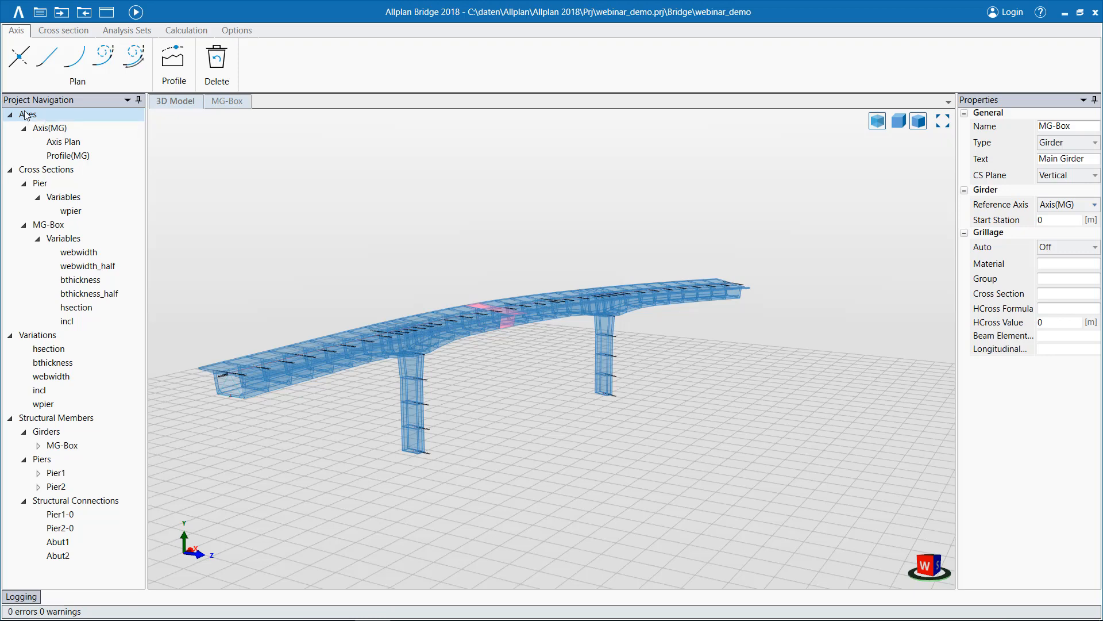
pyautogui.click(52, 128)
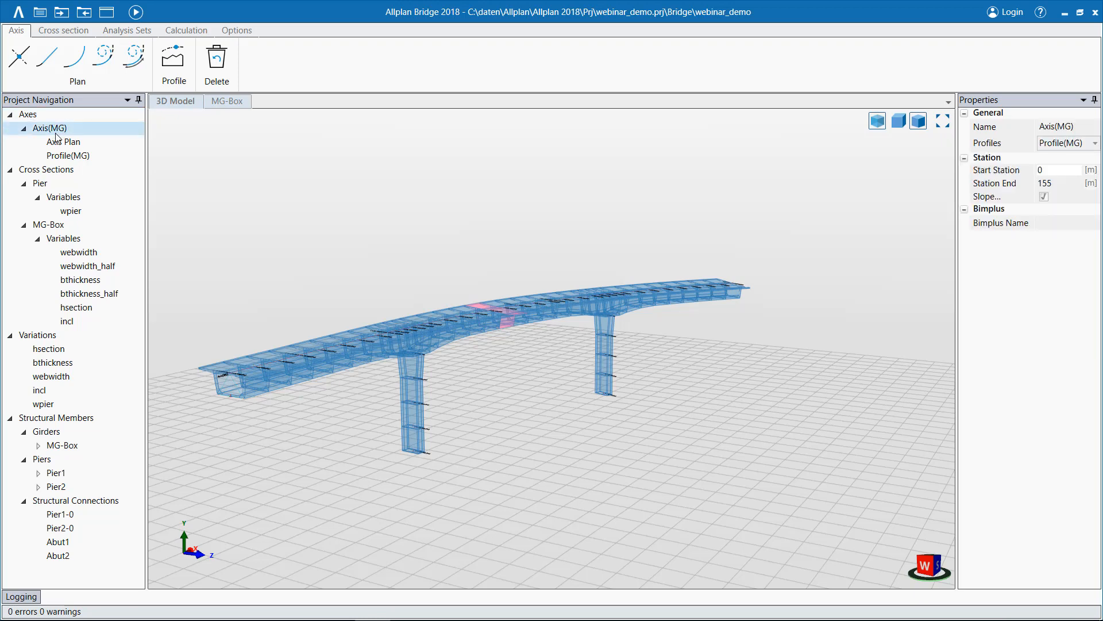
pyautogui.doubleClick(64, 141)
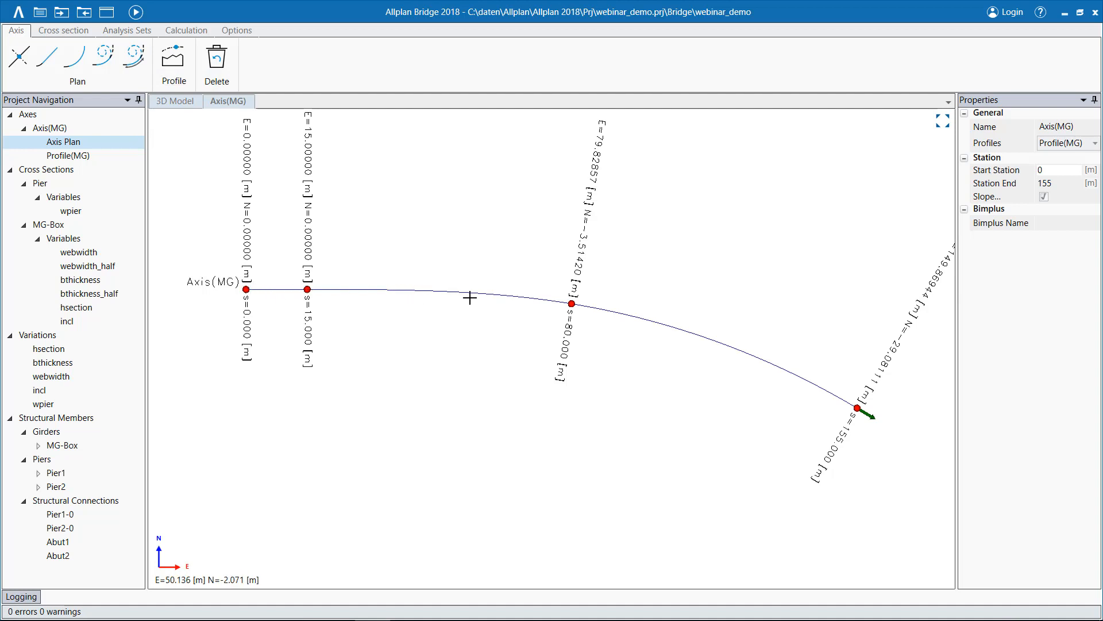
# Check the properties of the second spiral in the axis plan, and of Profile(MG)'s first line and crest polygon point, including its rounding types.
pyautogui.click(571, 303)
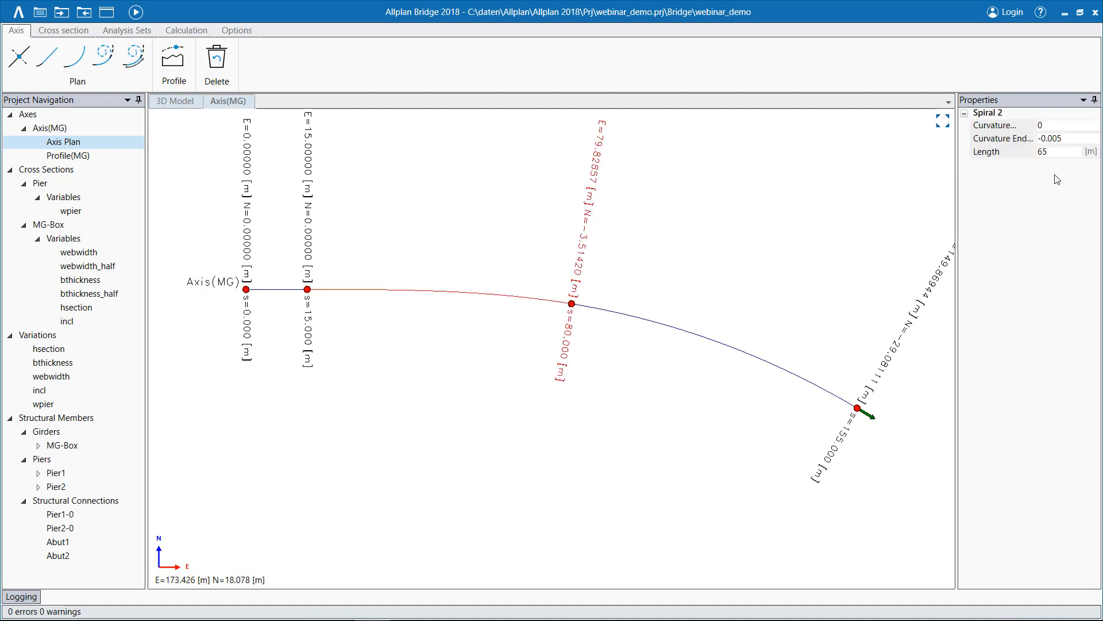
pyautogui.click(1043, 152)
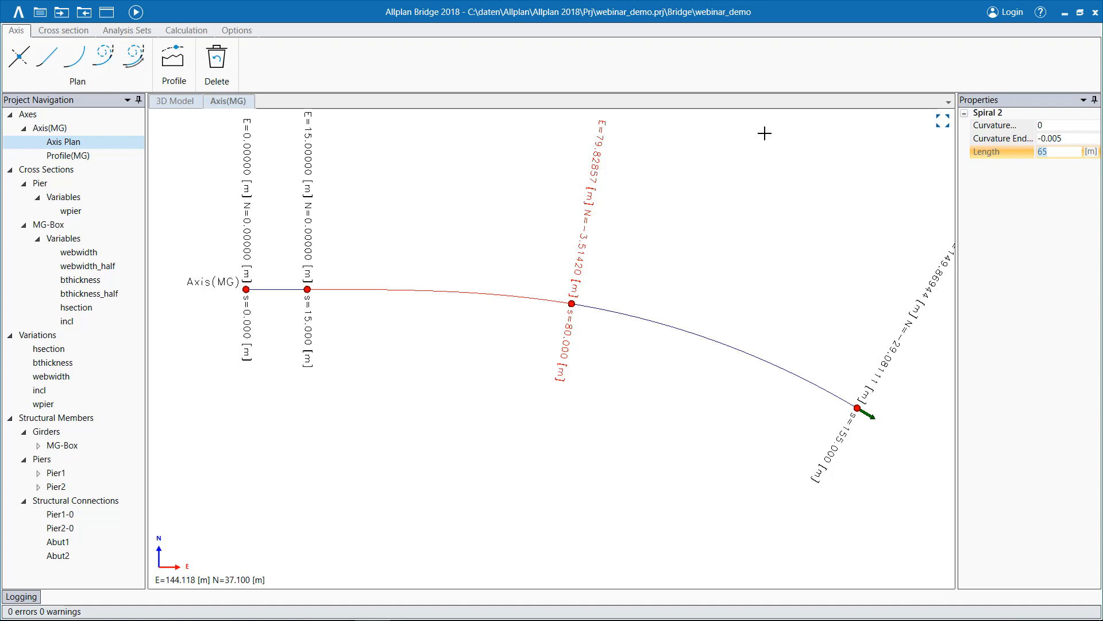
pyautogui.click(81, 156)
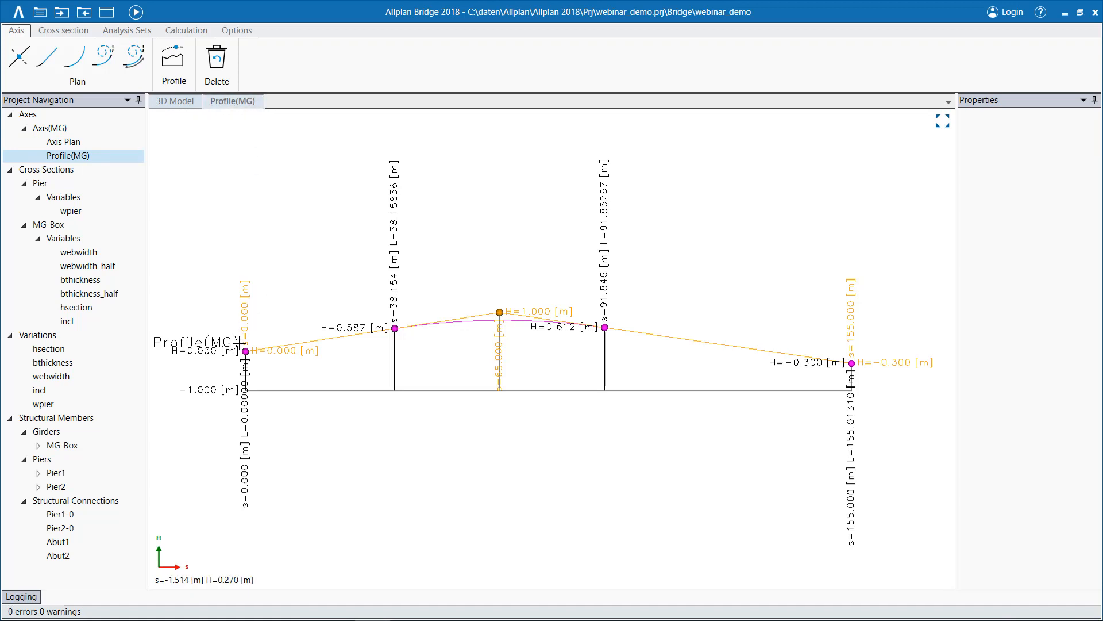
pyautogui.click(395, 329)
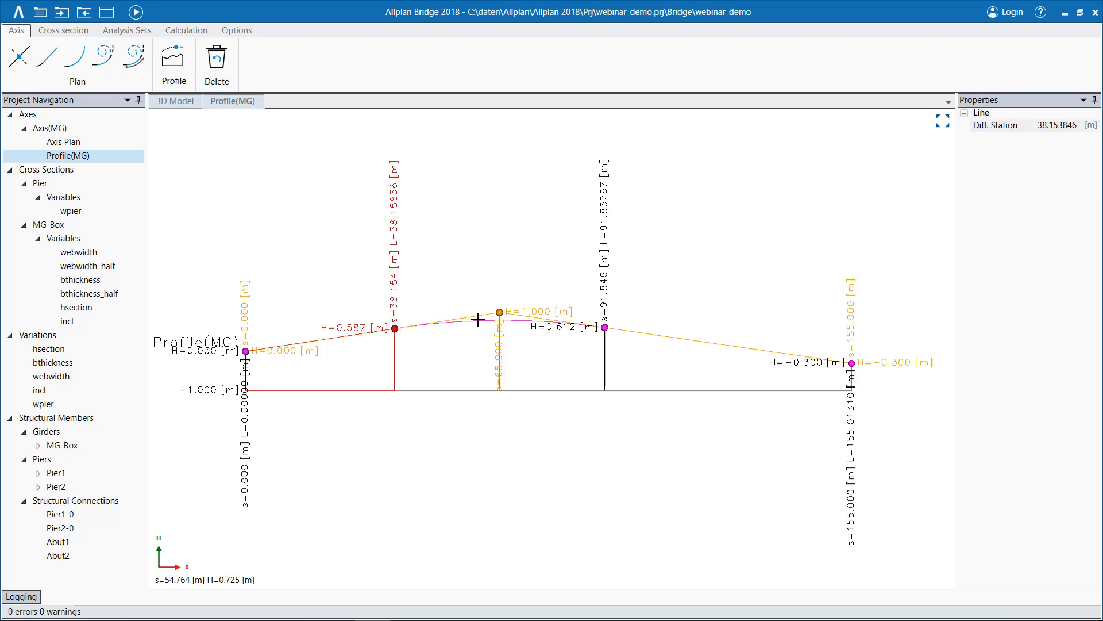
pyautogui.click(500, 312)
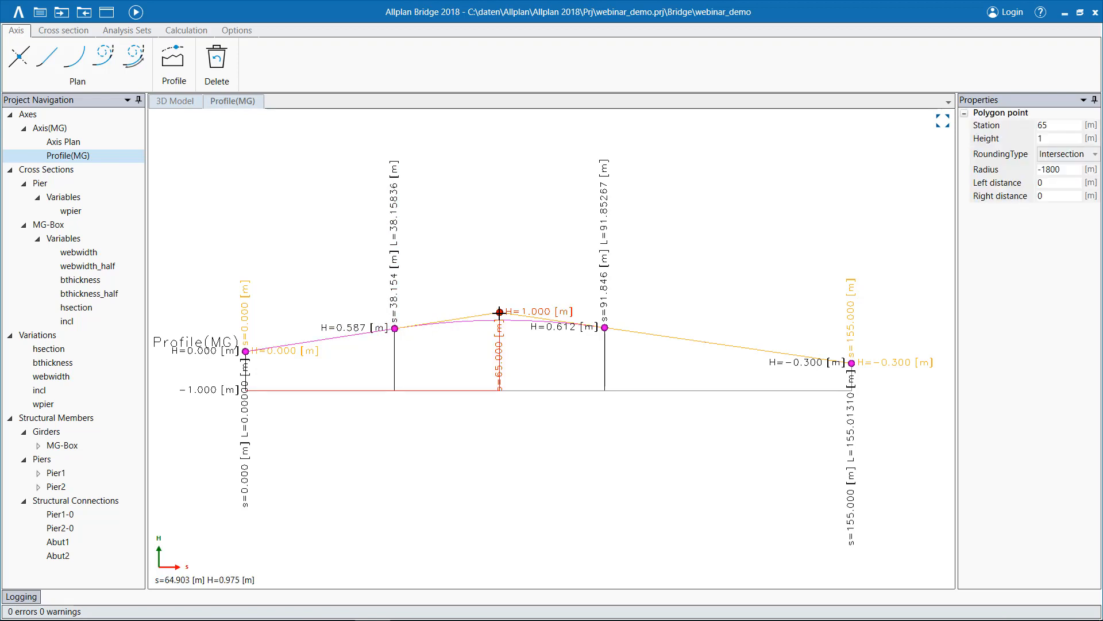
pyautogui.click(1096, 154)
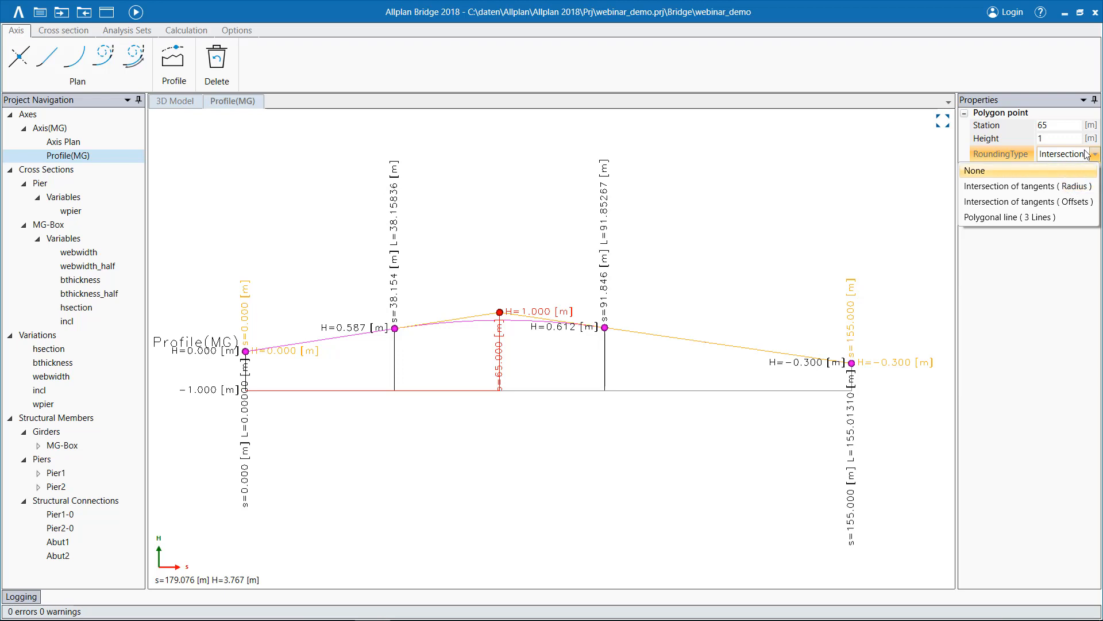
pyautogui.click(1072, 187)
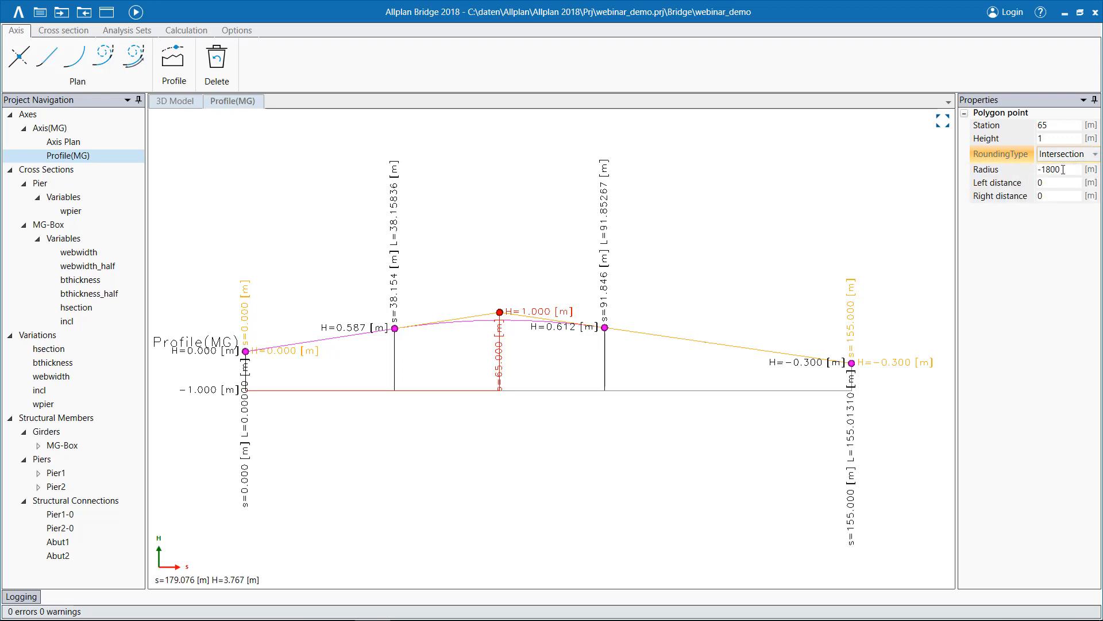
pyautogui.click(490, 330)
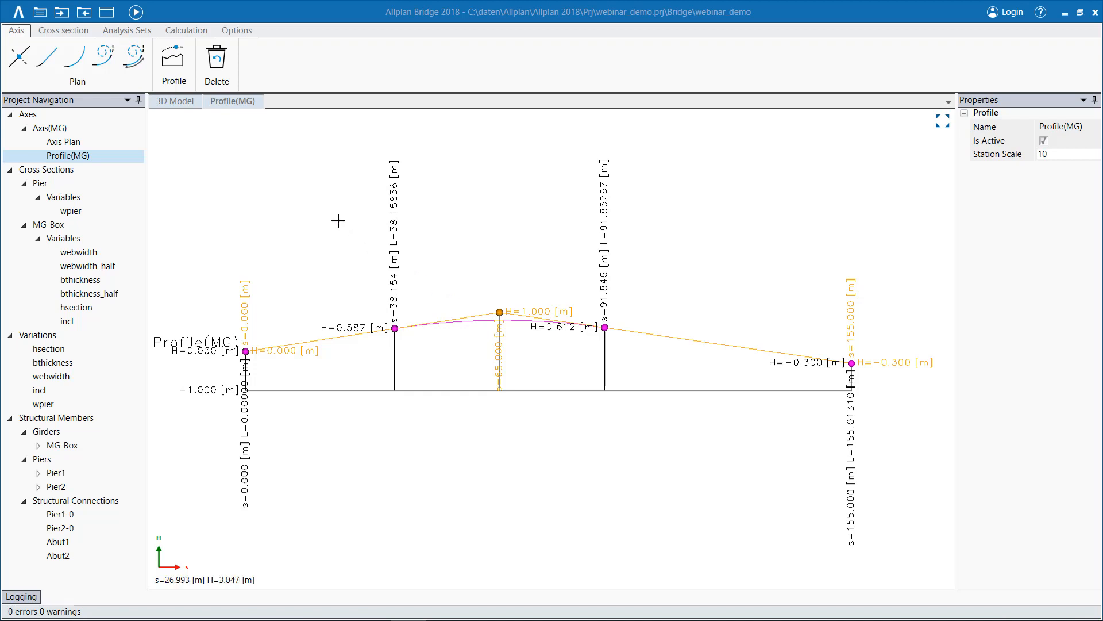
# Examine the bridge in the 3D model along the main girder's axis, from the first abutment toward the piers.
pyautogui.click(183, 106)
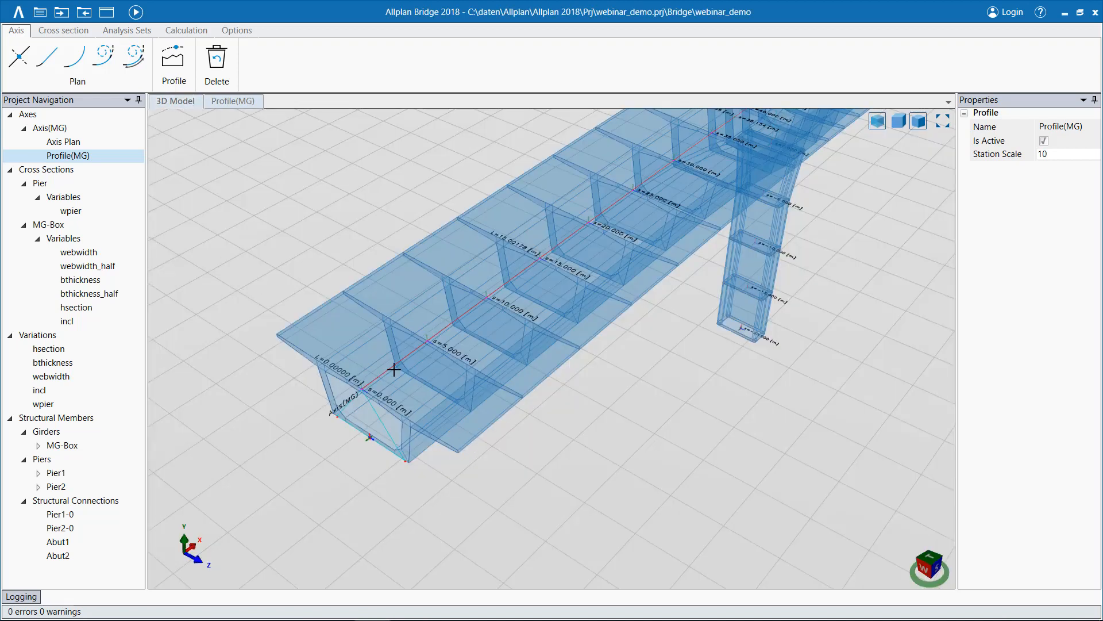
pyautogui.scroll(2, 393, 369)
pyautogui.scroll(3, 394, 370)
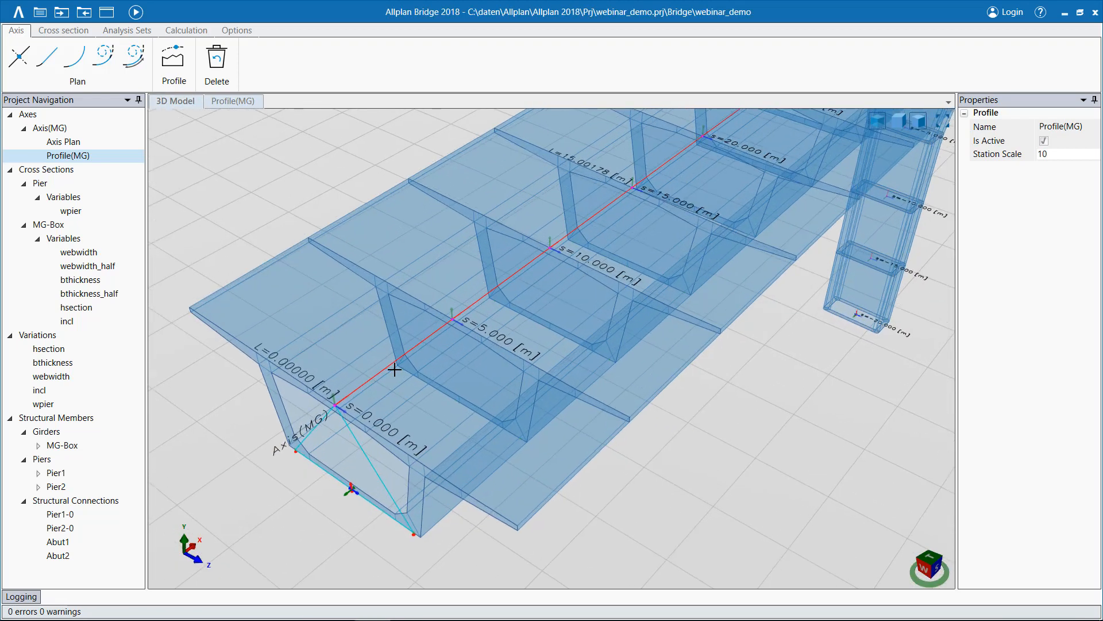
pyautogui.scroll(-5, 617, 213)
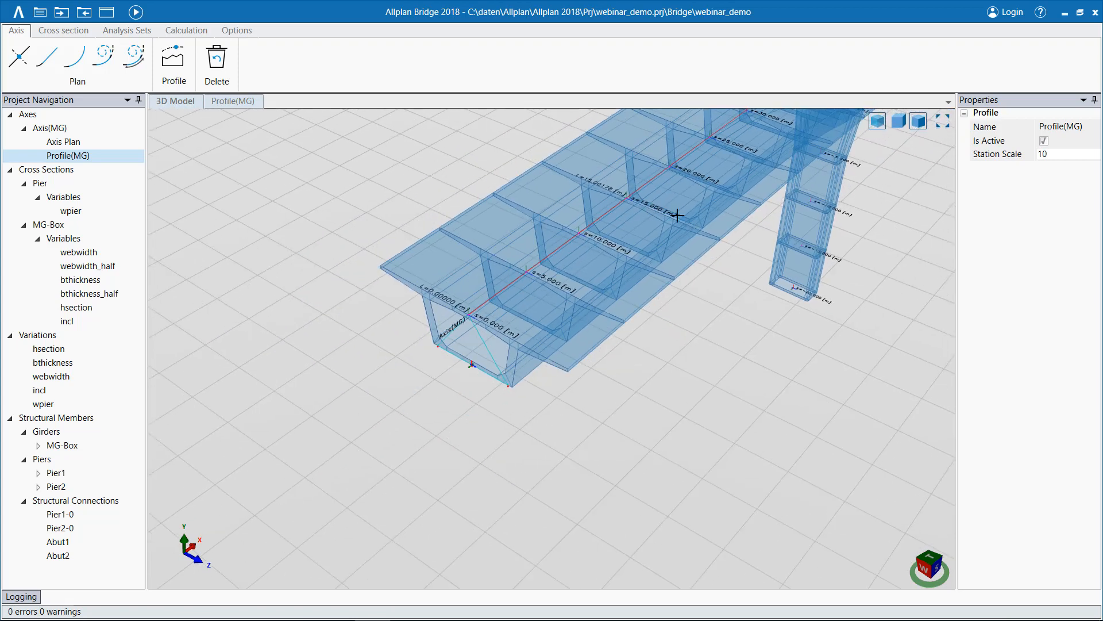
pyautogui.moveTo(704, 204); pyautogui.dragTo(580, 329, button='middle')
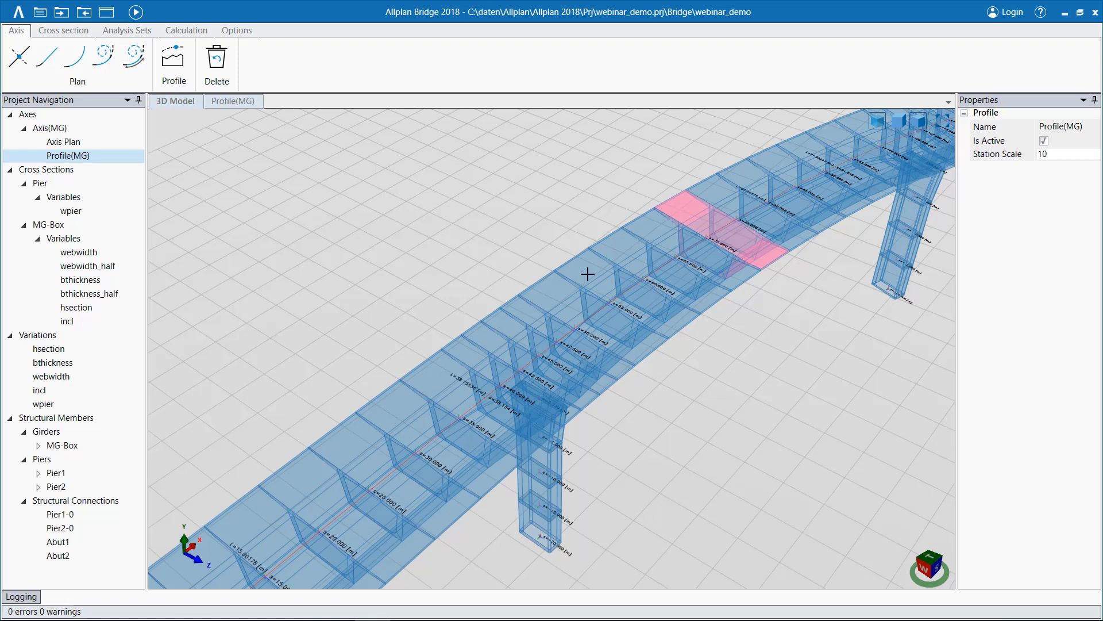
# Check the command for new cross sections and the MG-Box properties, and open the MG-Box cross section with its editing tools.
pyautogui.click(69, 171)
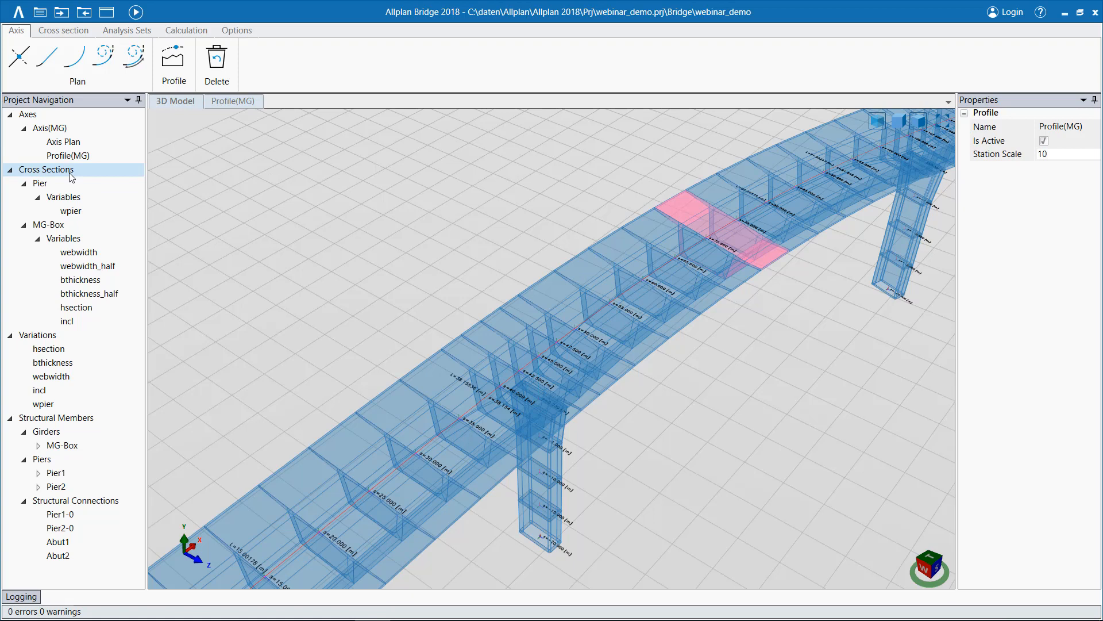
pyautogui.rightClick(71, 176)
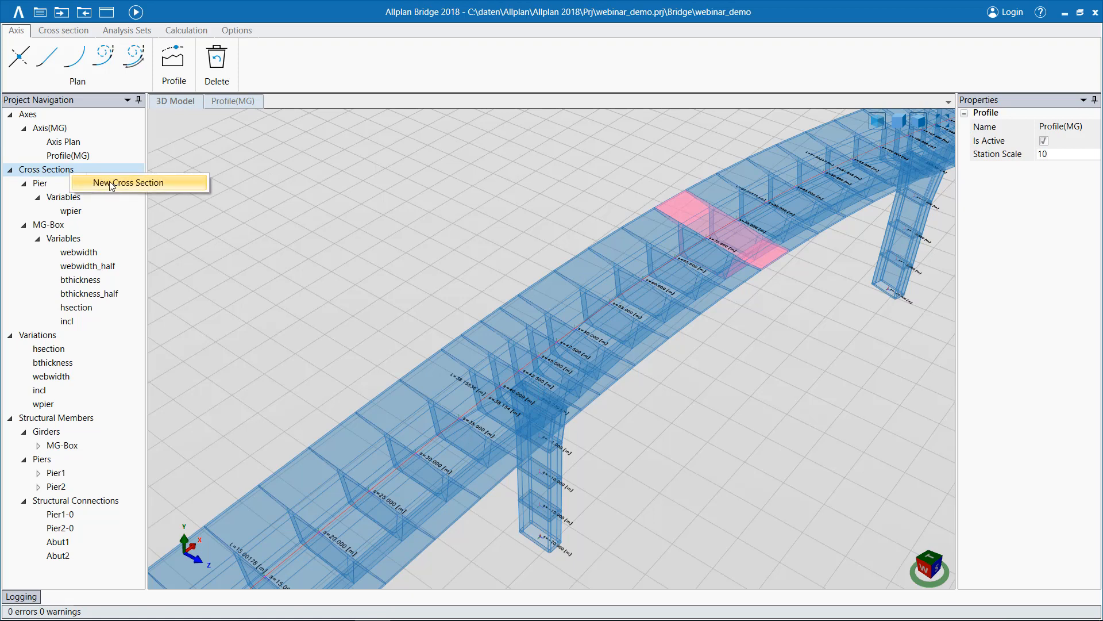
pyautogui.click(53, 173)
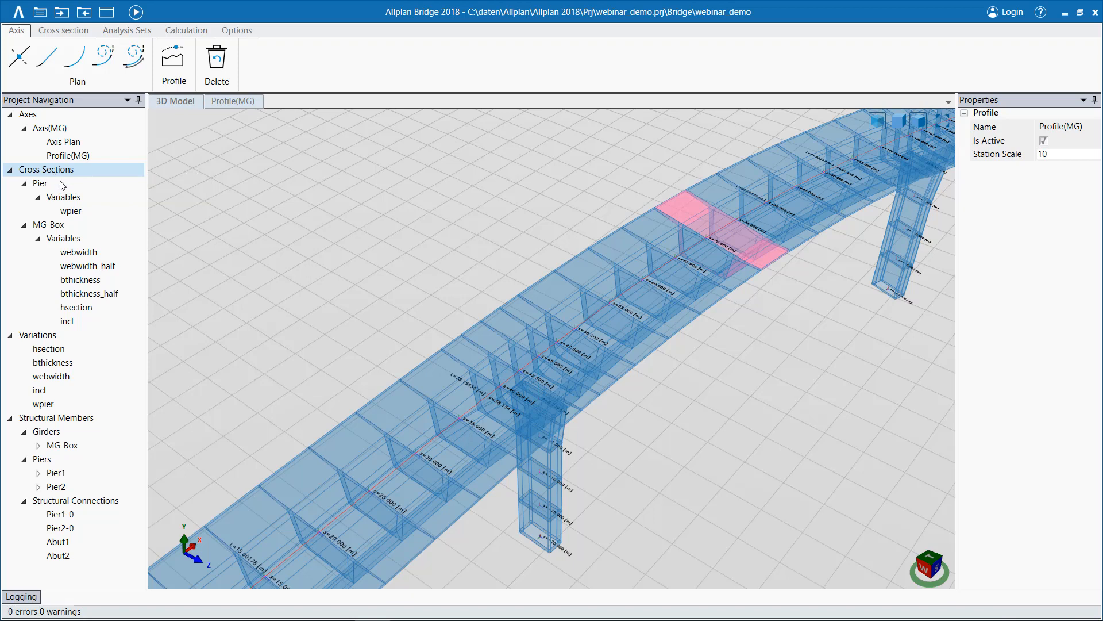
pyautogui.click(63, 228)
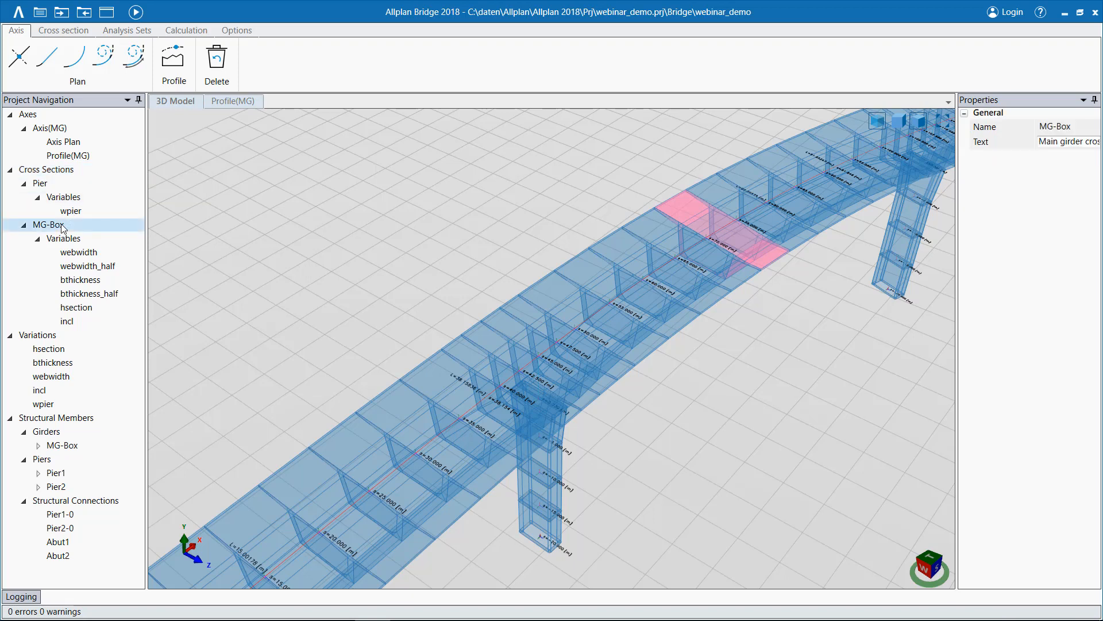
pyautogui.doubleClick(35, 226)
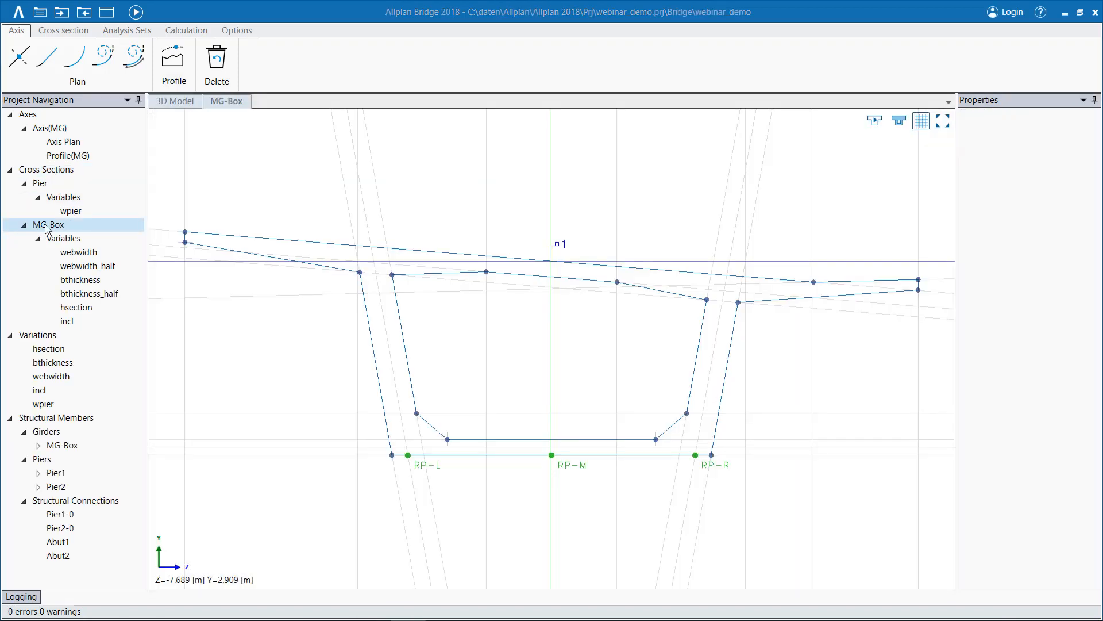
pyautogui.click(61, 38)
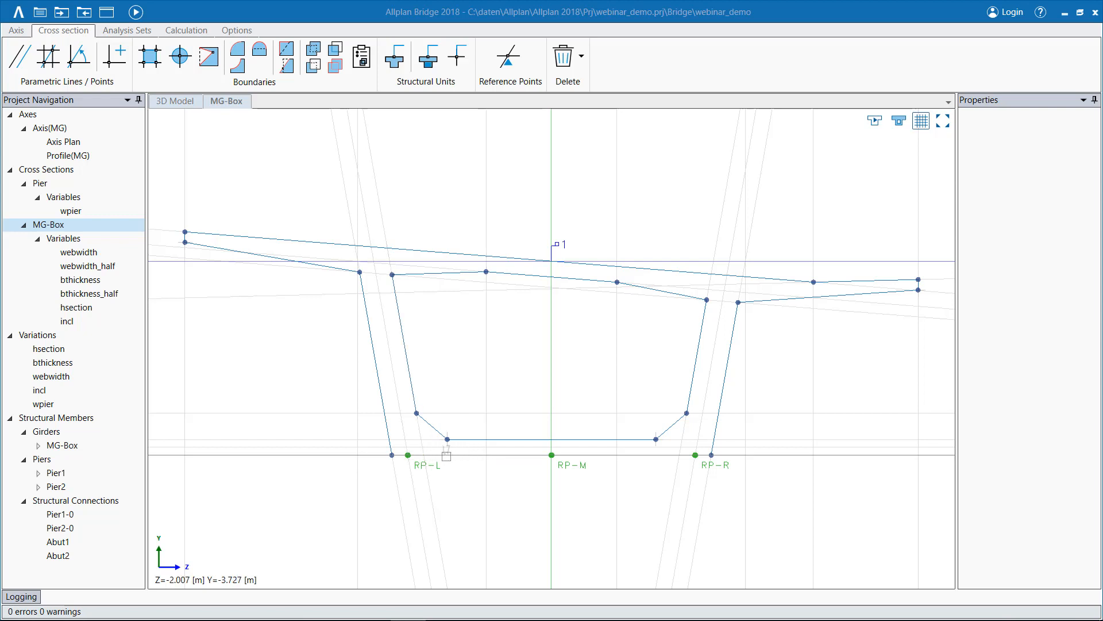
# Try to redefine the distance of parallel line L7 at the box's underside, which is tied to the hsection variable.
pyautogui.click(331, 456)
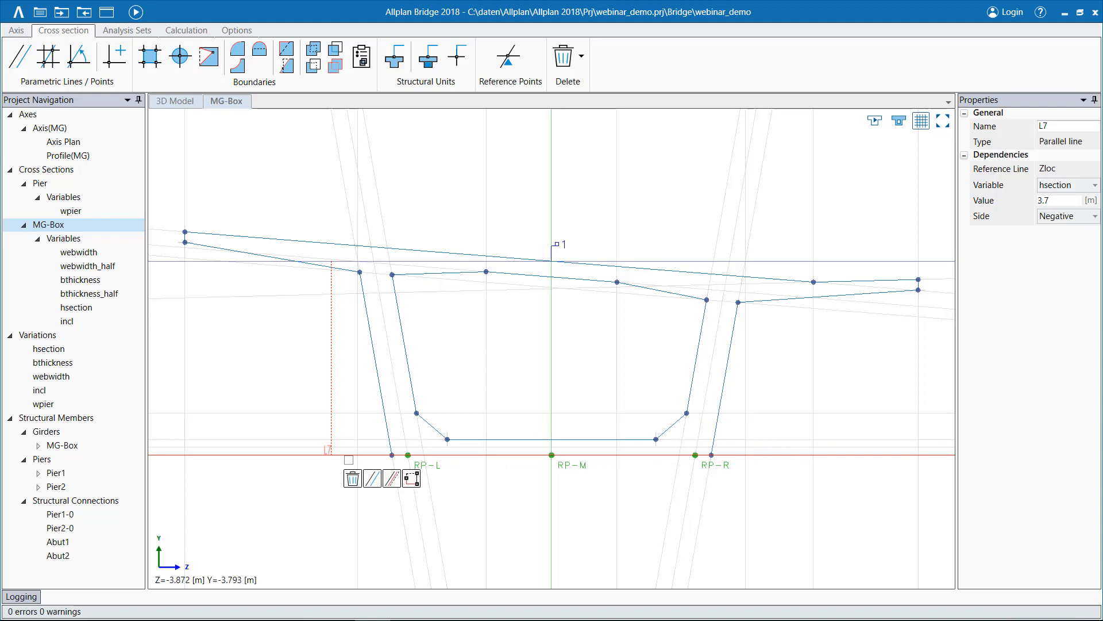
pyautogui.click(392, 478)
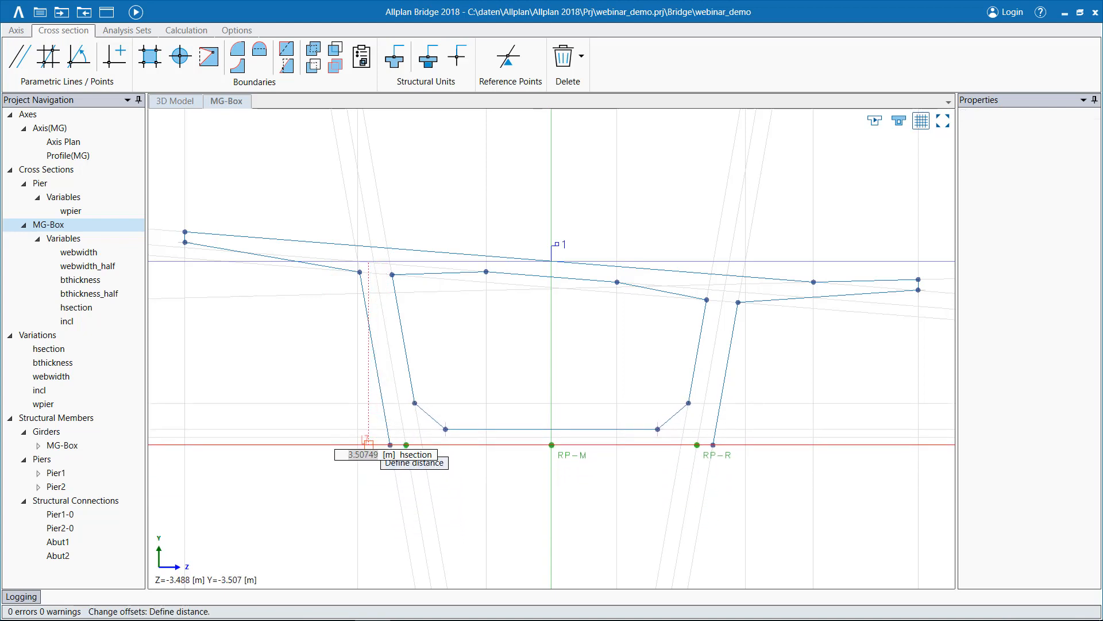
pyautogui.click(368, 444)
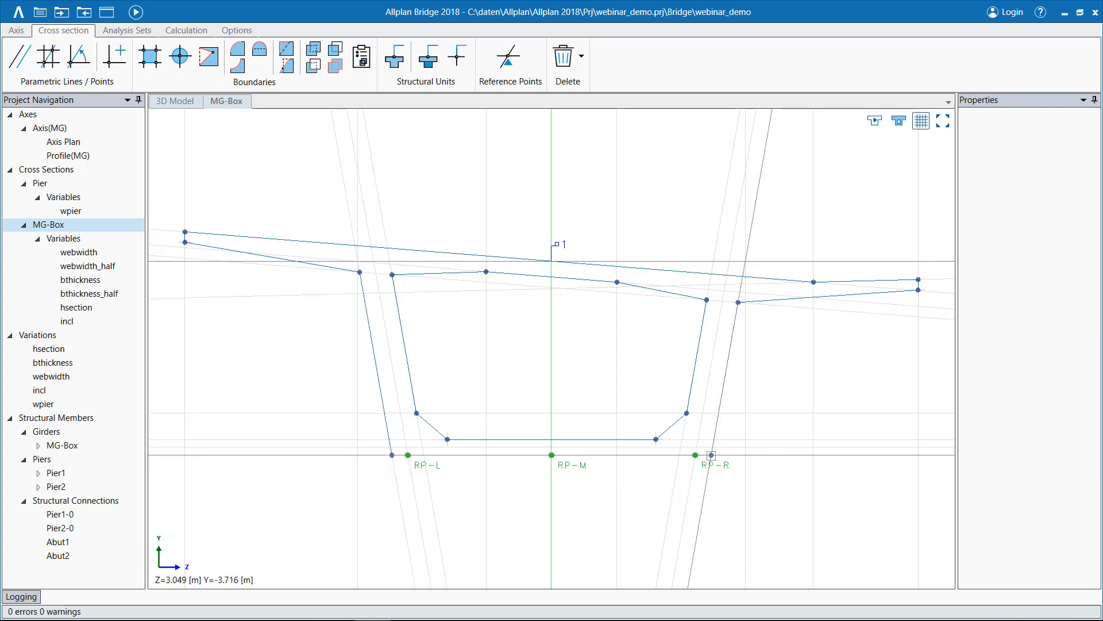
pyautogui.click(712, 454)
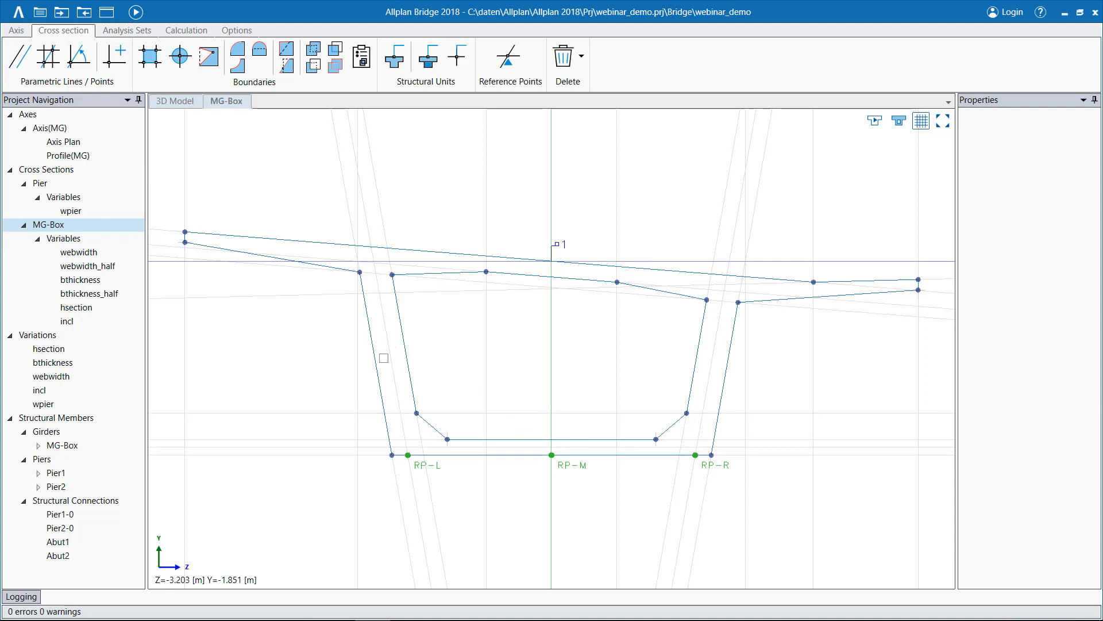
# Examine the cantilever tip of the MG-Box outline and the construction lines that define its points.
pyautogui.scroll(4, 254, 333)
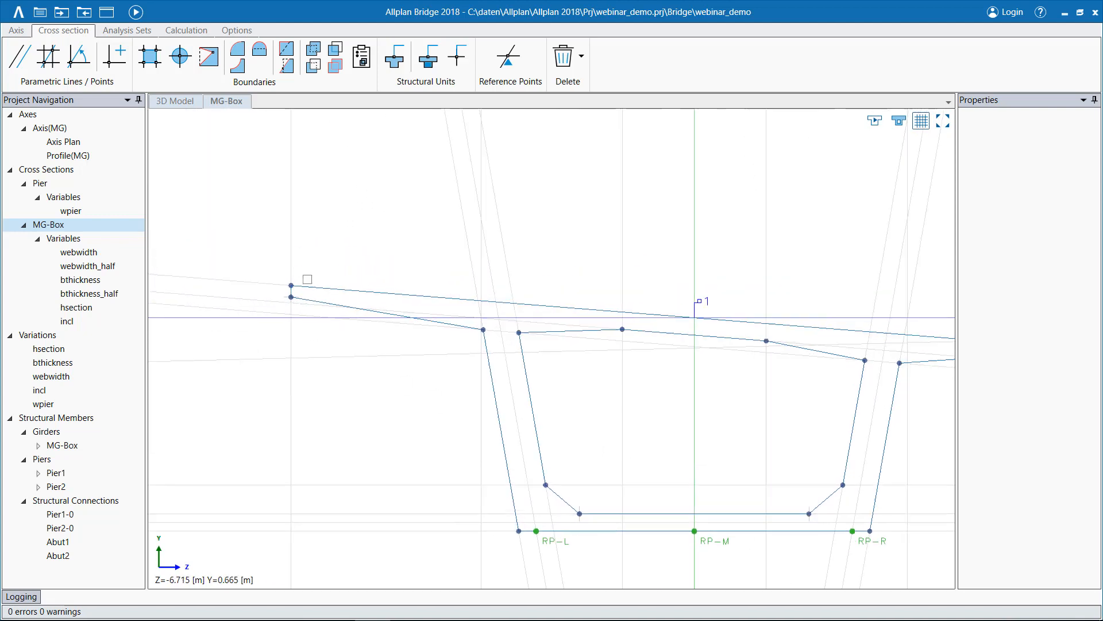
pyautogui.scroll(2, 308, 279)
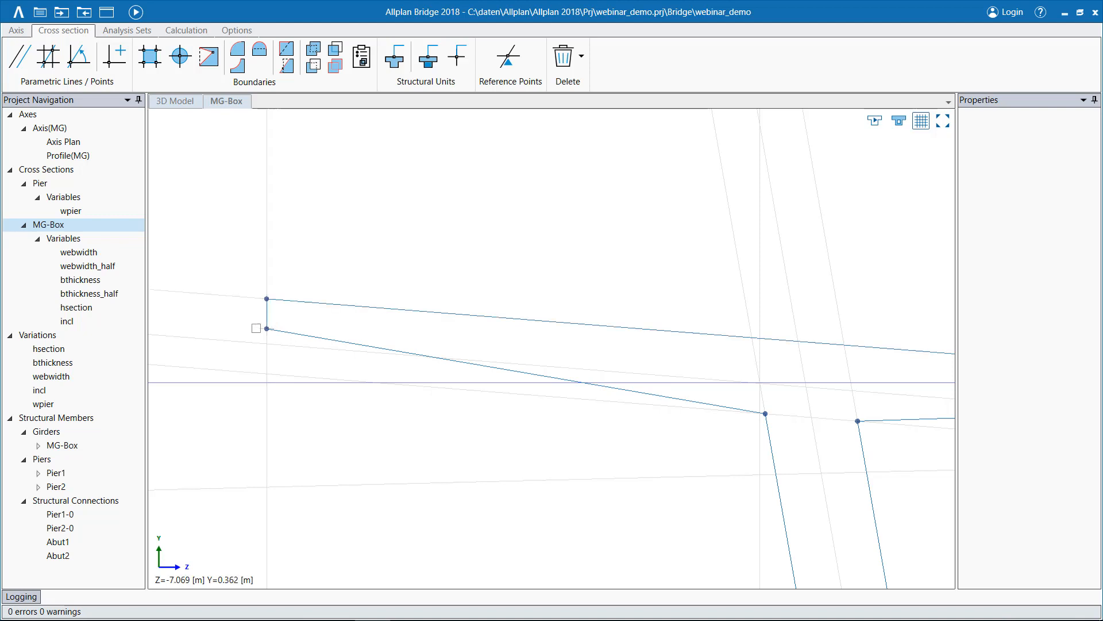
pyautogui.click(267, 329)
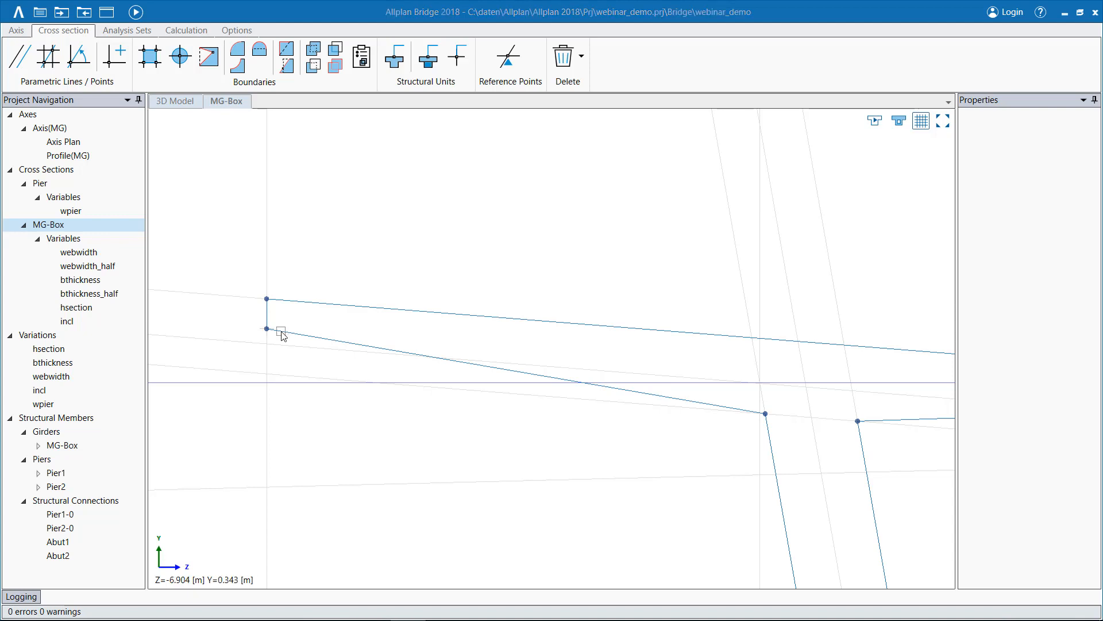
pyautogui.scroll(-3, 362, 365)
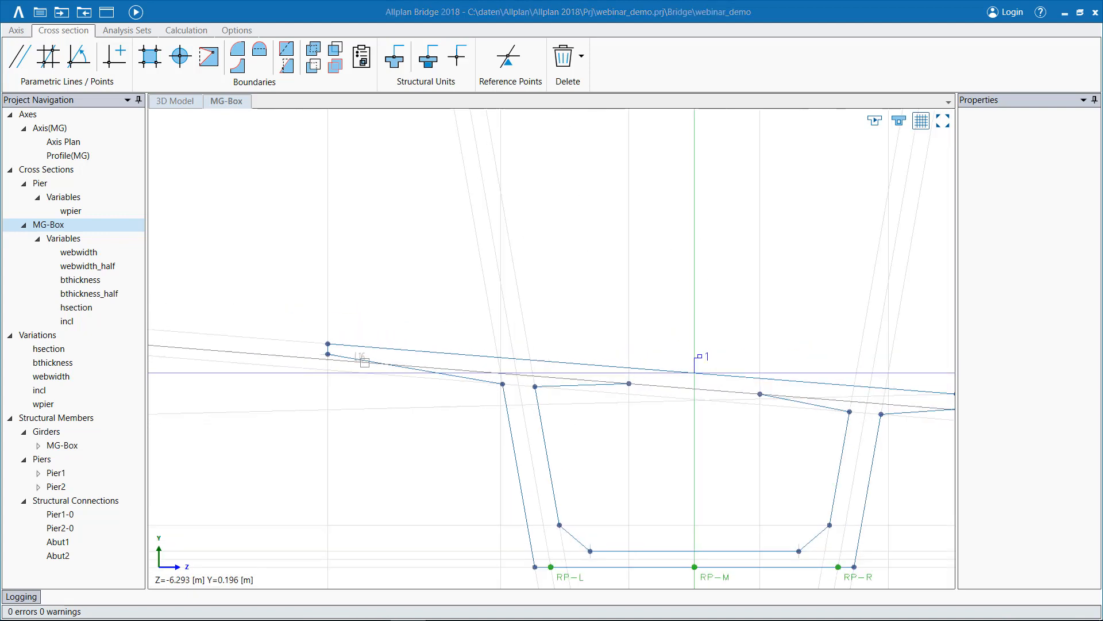
pyautogui.scroll(-1, 364, 362)
pyautogui.moveTo(463, 434)
pyautogui.mouseDown(button='middle')
pyautogui.moveTo(360, 409)
pyautogui.moveTo(352, 424)
pyautogui.moveTo(374, 416)
pyautogui.mouseUp(button='middle')
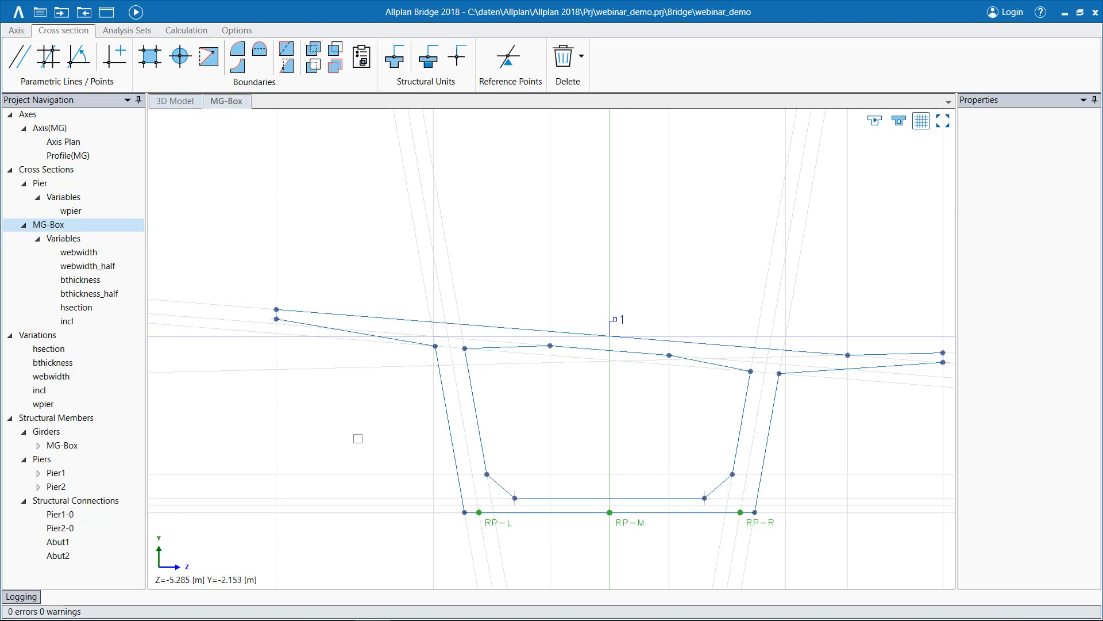
pyautogui.moveTo(370, 435); pyautogui.dragTo(352, 382, button='middle')
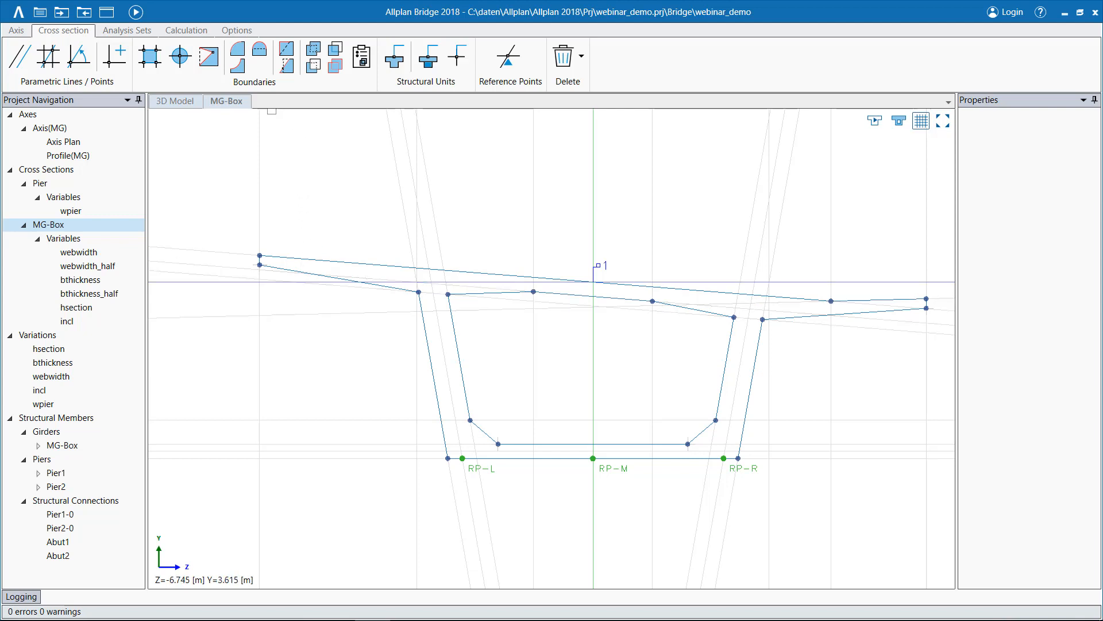
# Draw a closed rectangular boundary about 3.3 m by 0.5 m through grid-line intersections beneath the cantilever, beside the box's outer web.
pyautogui.click(151, 57)
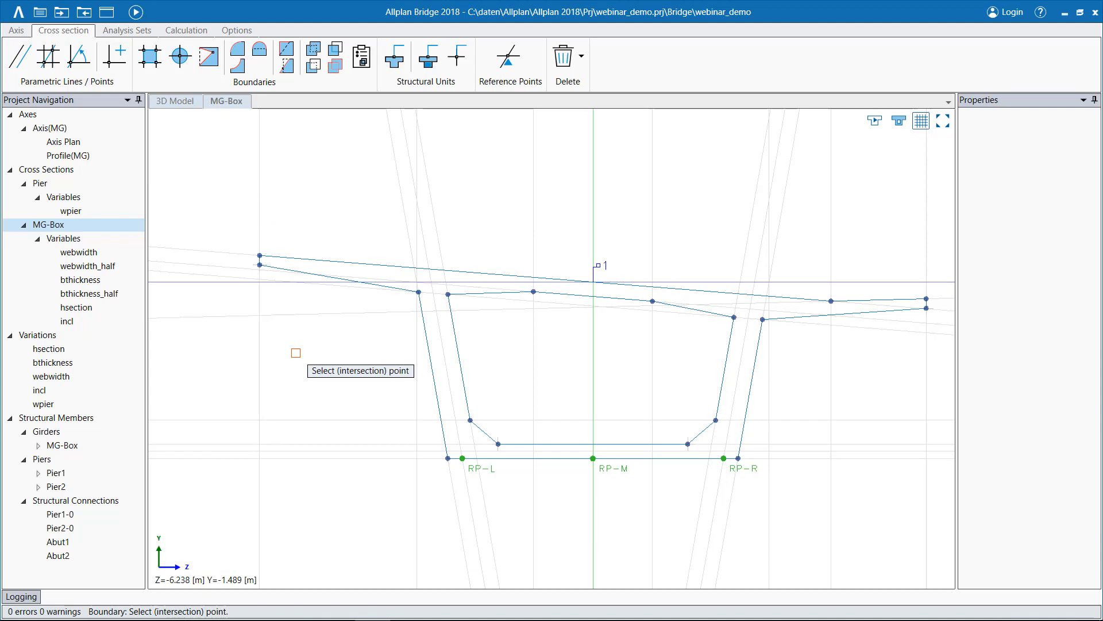
pyautogui.click(259, 419)
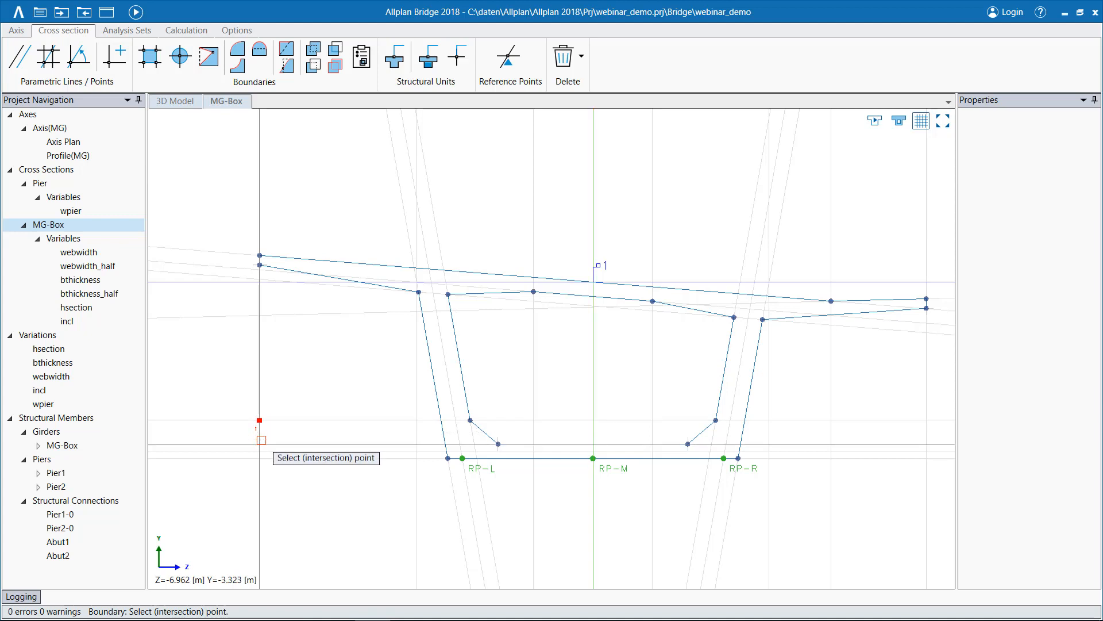
pyautogui.click(260, 443)
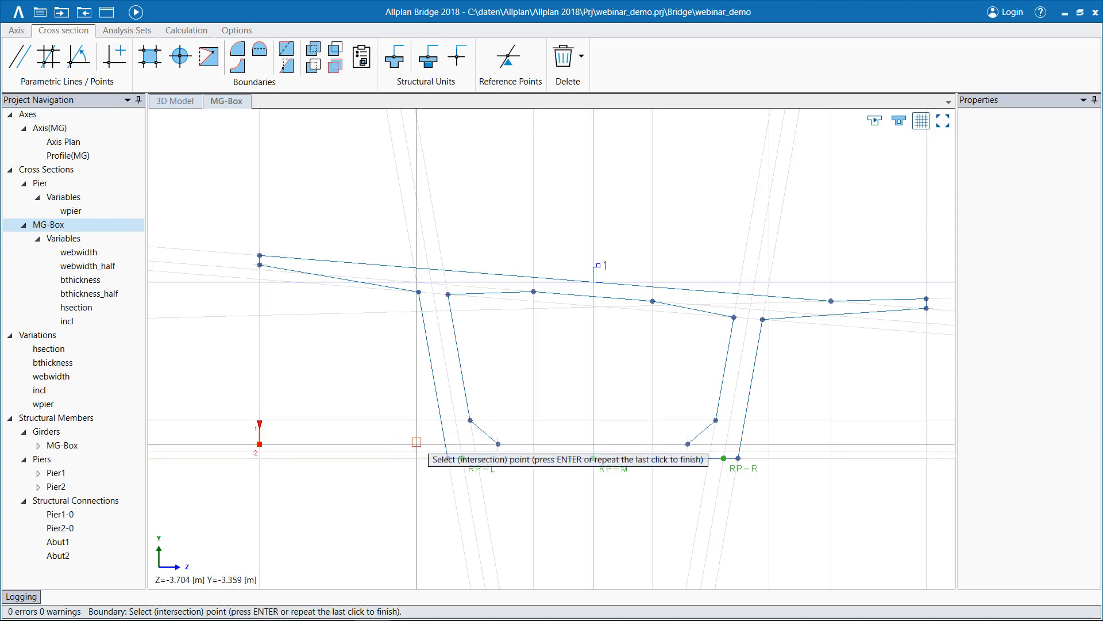
pyautogui.click(416, 443)
pyautogui.click(417, 421)
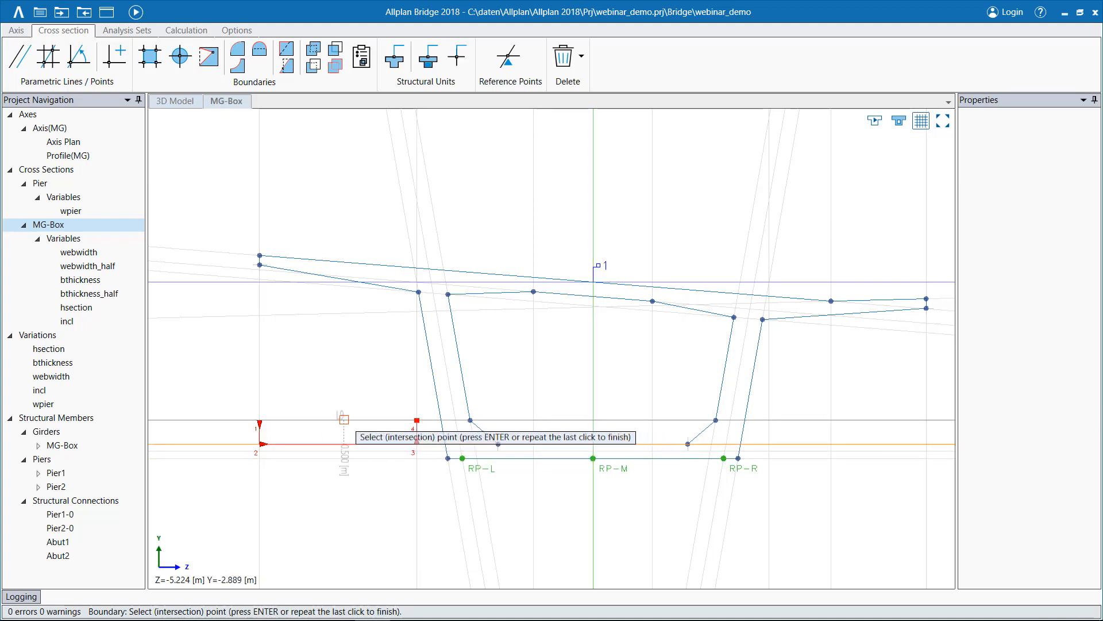
pyautogui.click(260, 421)
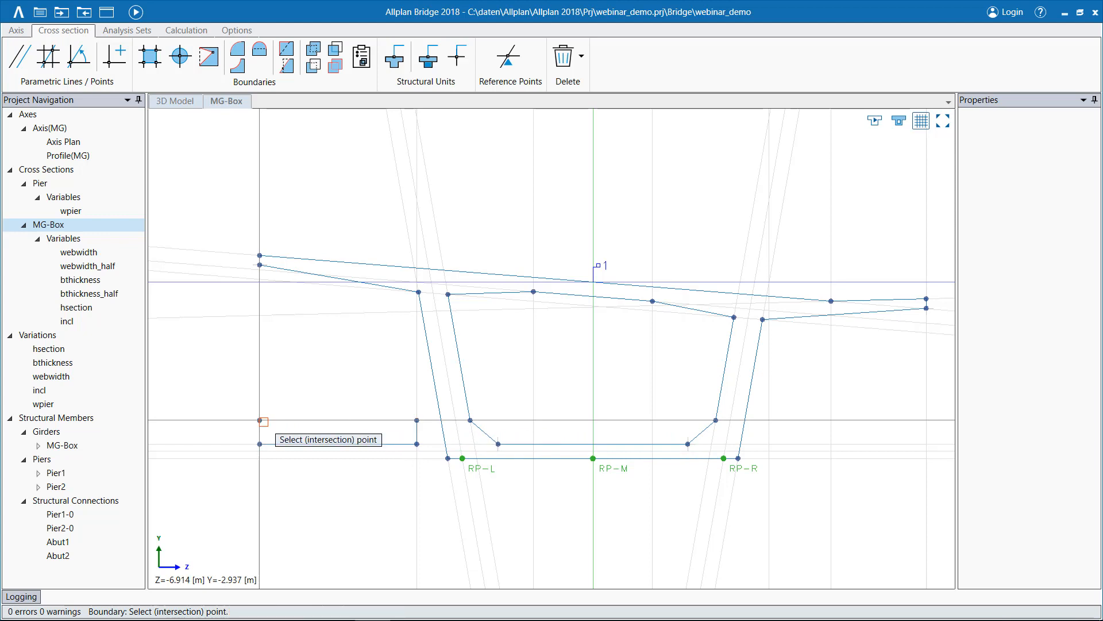
pyautogui.press('Escape')
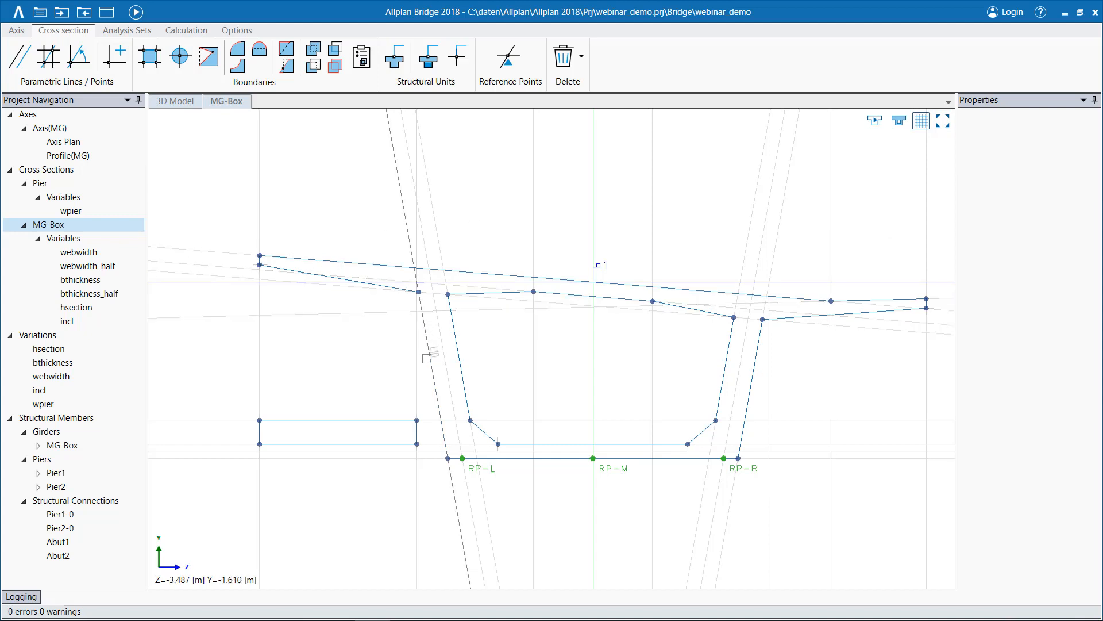
pyautogui.click(449, 457)
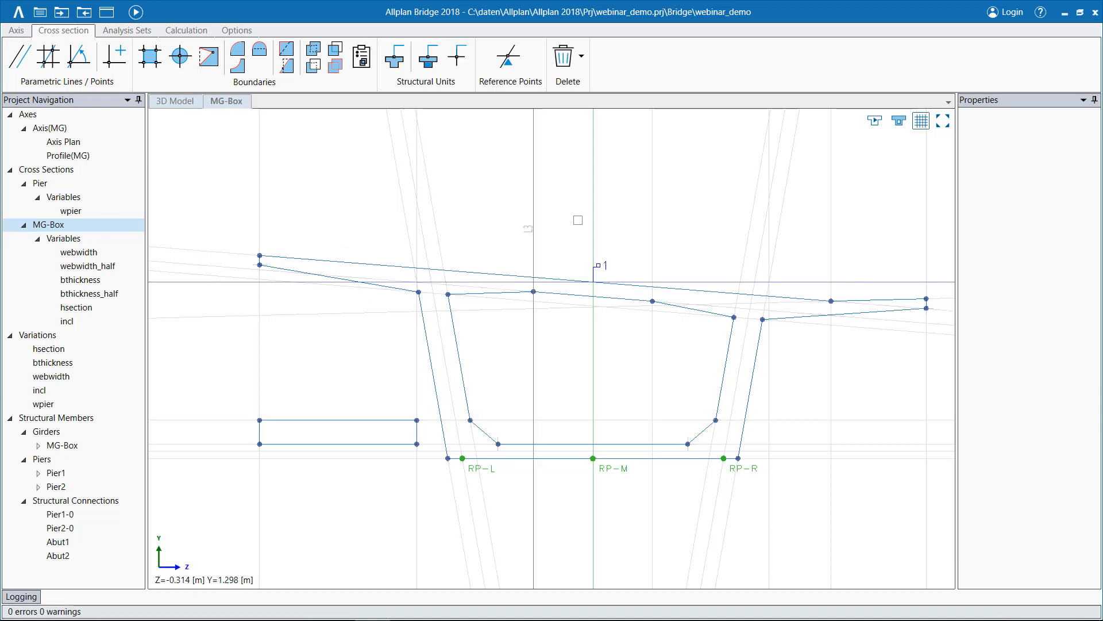
# Check the filled display of the MG-Box section, and delete the rectangular boundary beside the box's outer web.
pyautogui.click(900, 122)
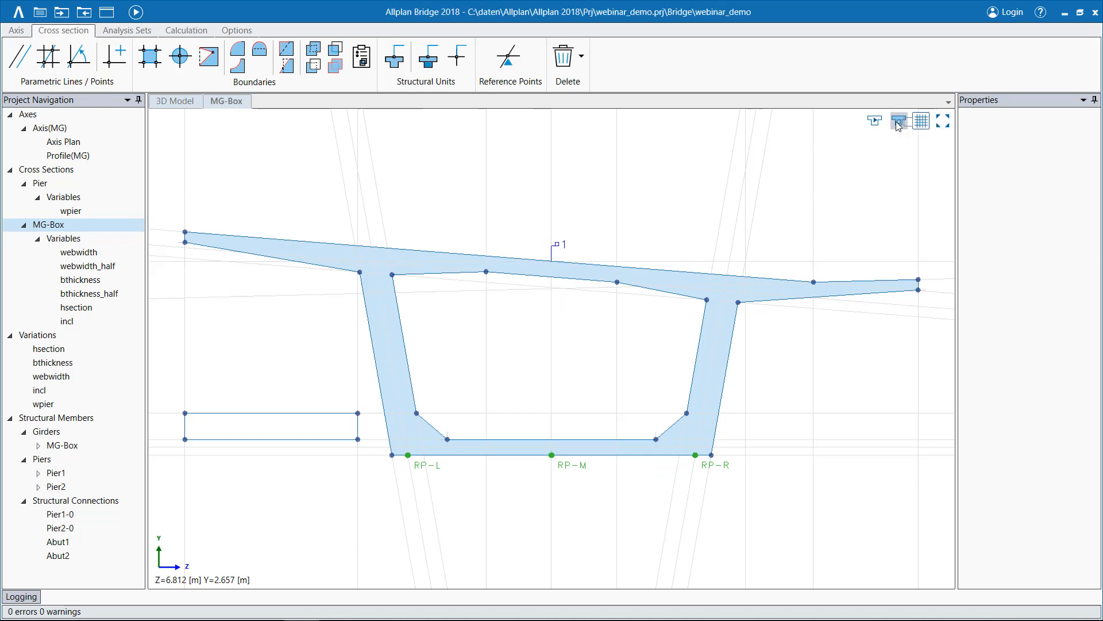
pyautogui.click(876, 124)
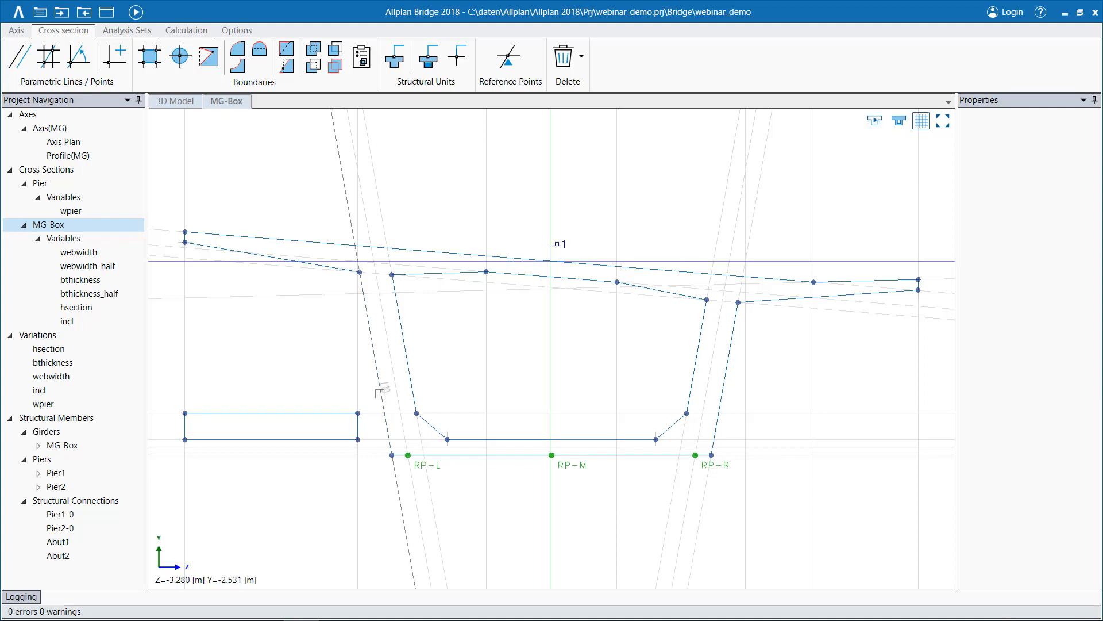
pyautogui.click(310, 412)
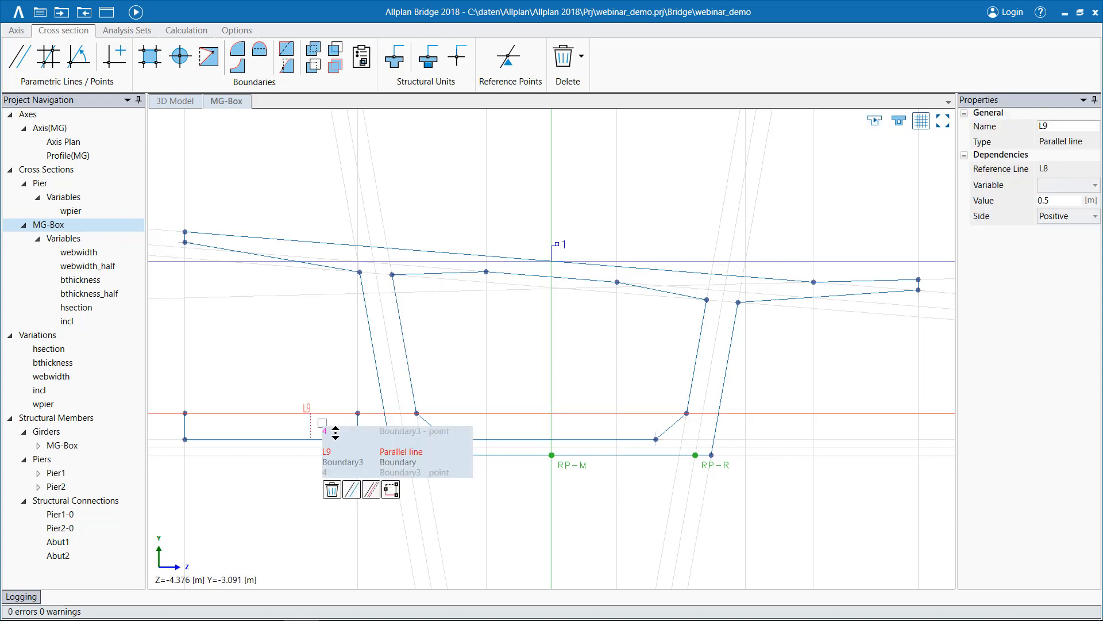
pyautogui.click(342, 462)
pyautogui.click(333, 490)
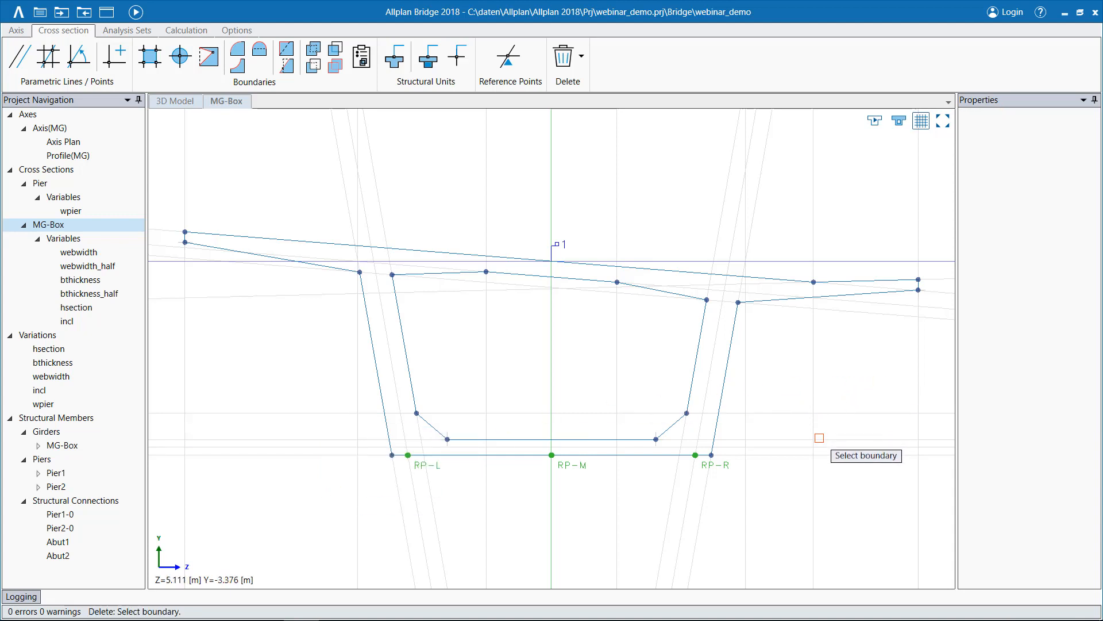
# Try to shift line L7 at the box's underside to an hsection distance of about 3.16 m.
pyautogui.click(765, 455)
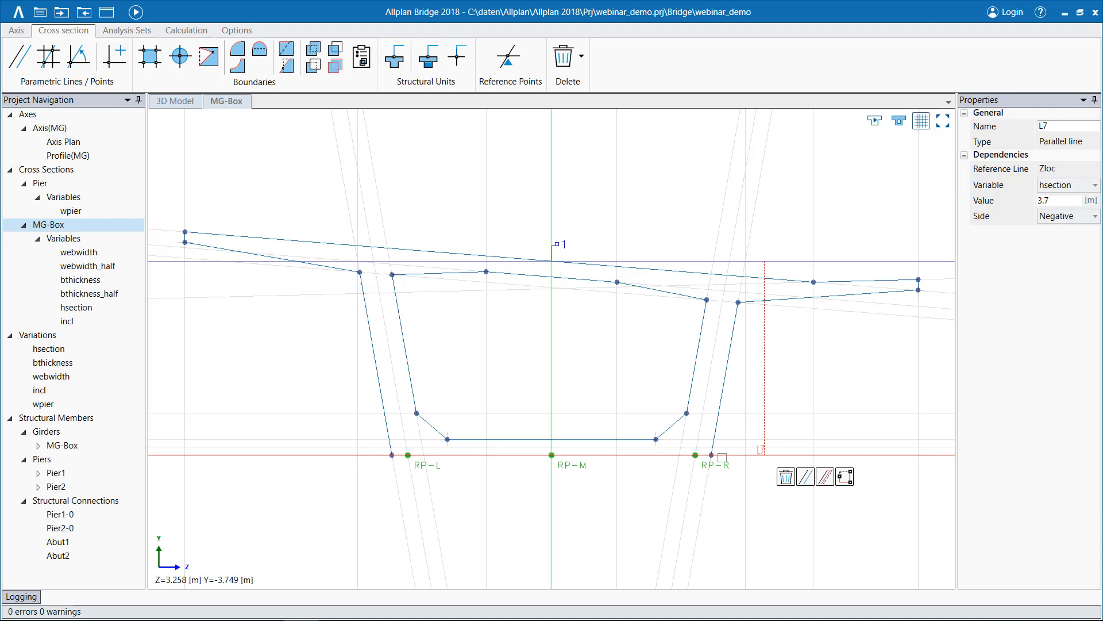
pyautogui.click(826, 477)
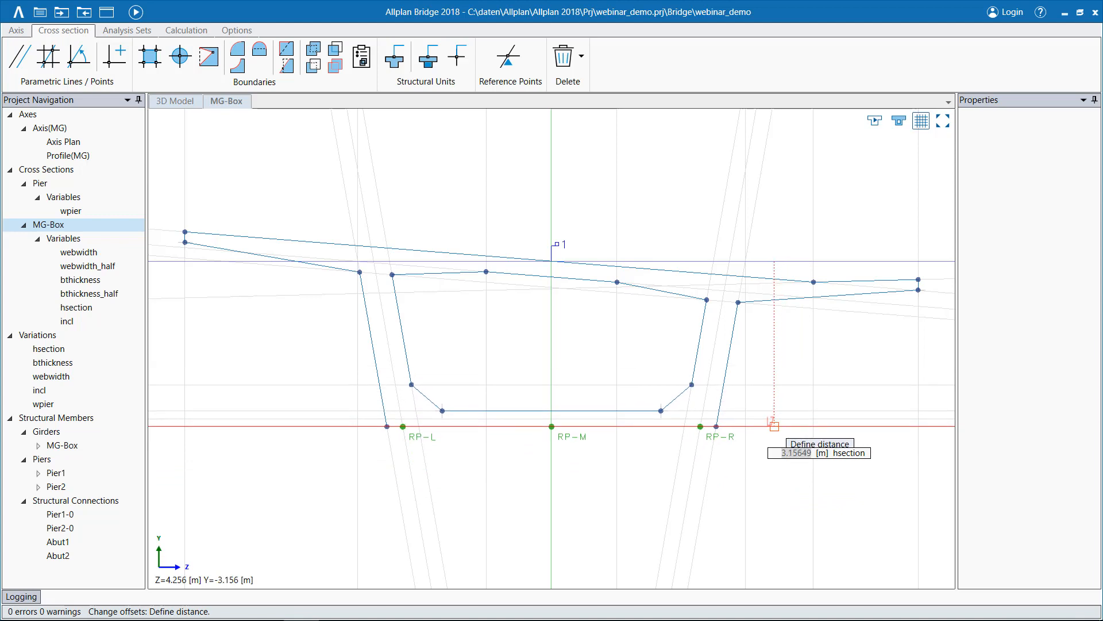
pyautogui.click(774, 426)
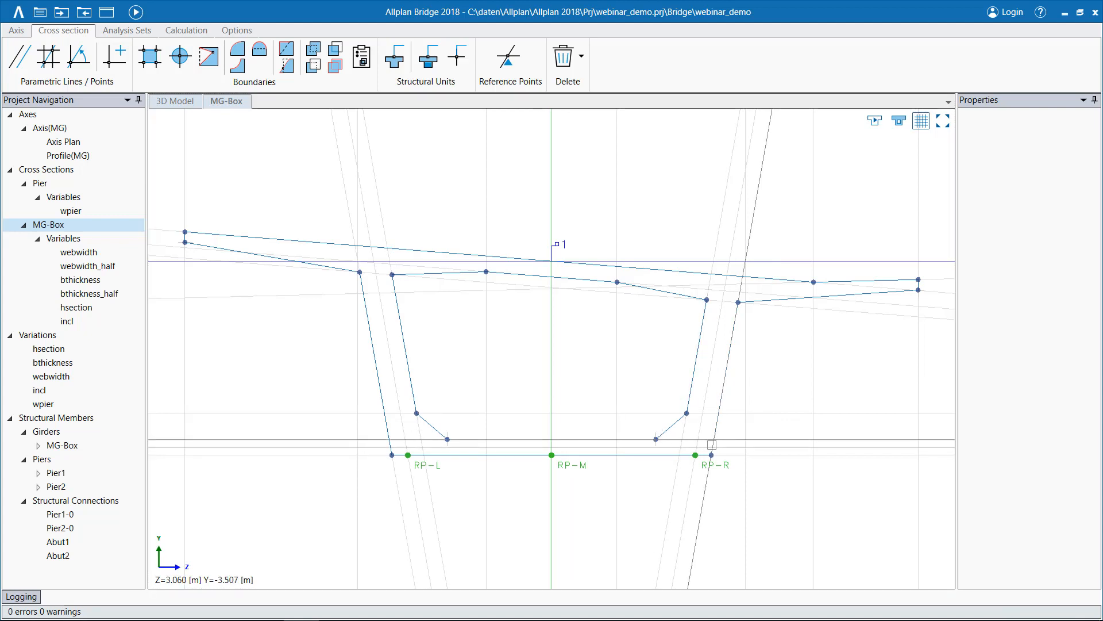
# Try to shift line L8 at the top of the bottom slab to a bthickness distance of about 0.5 m.
pyautogui.click(768, 437)
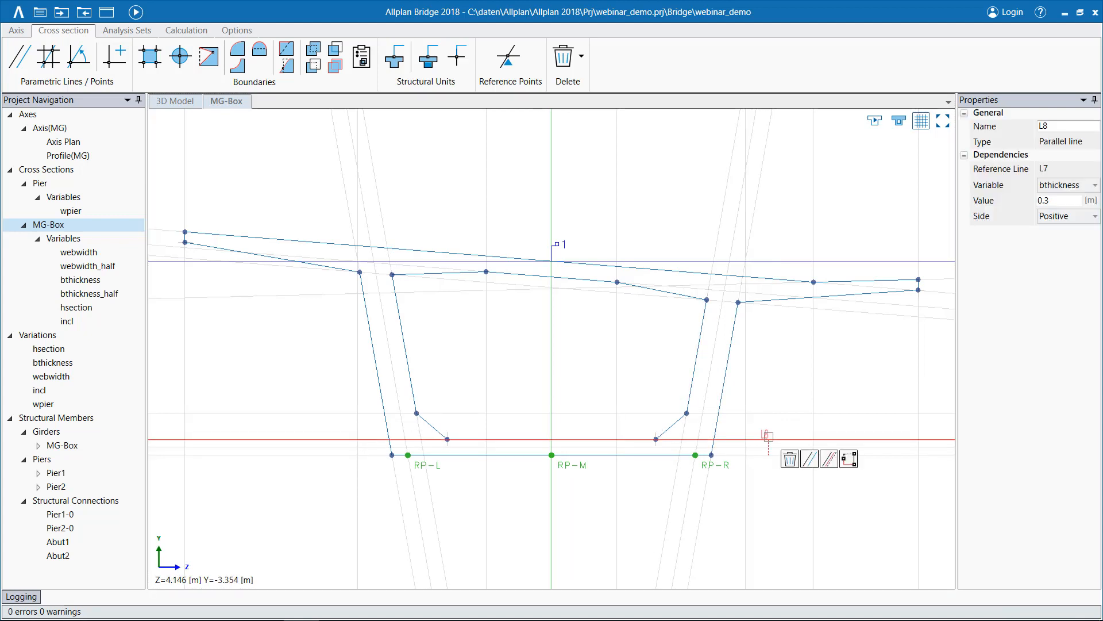
pyautogui.click(830, 458)
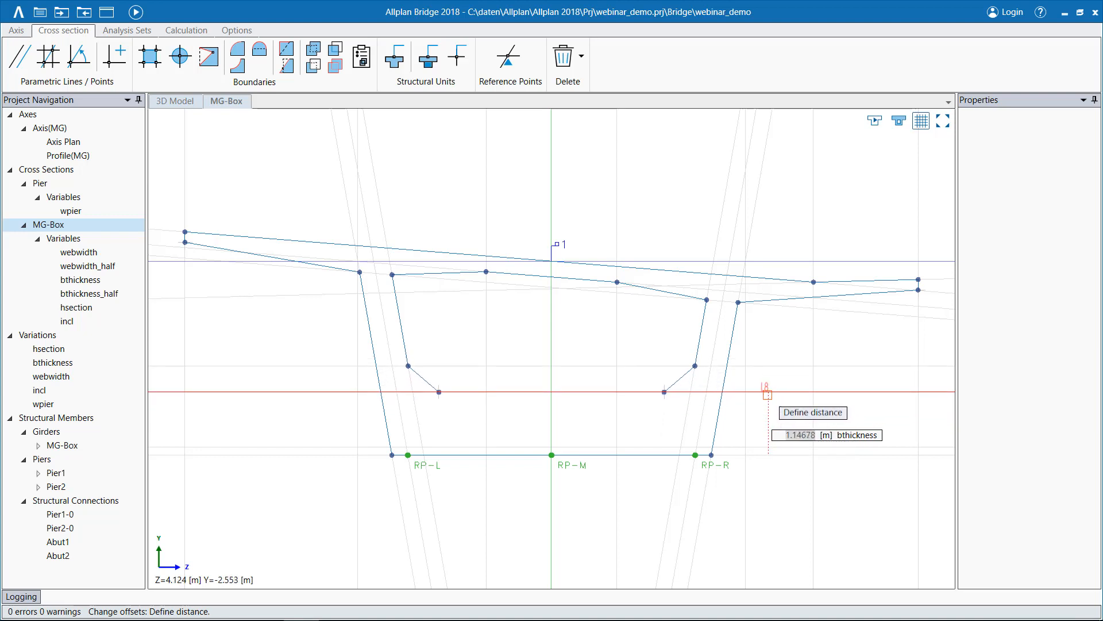
pyautogui.click(758, 429)
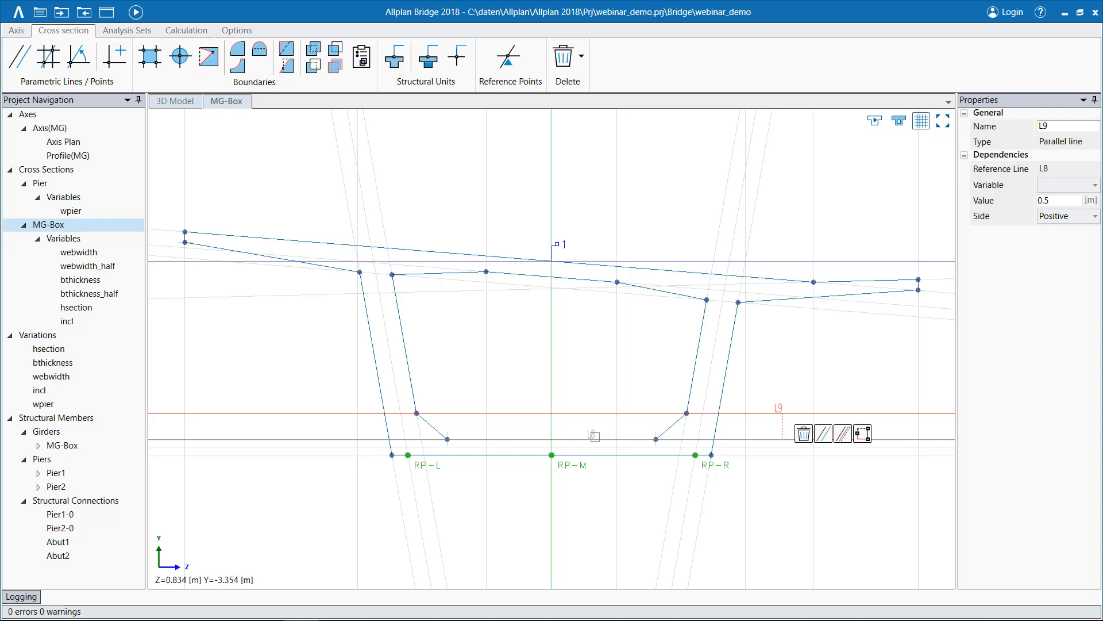
pyautogui.press('Escape')
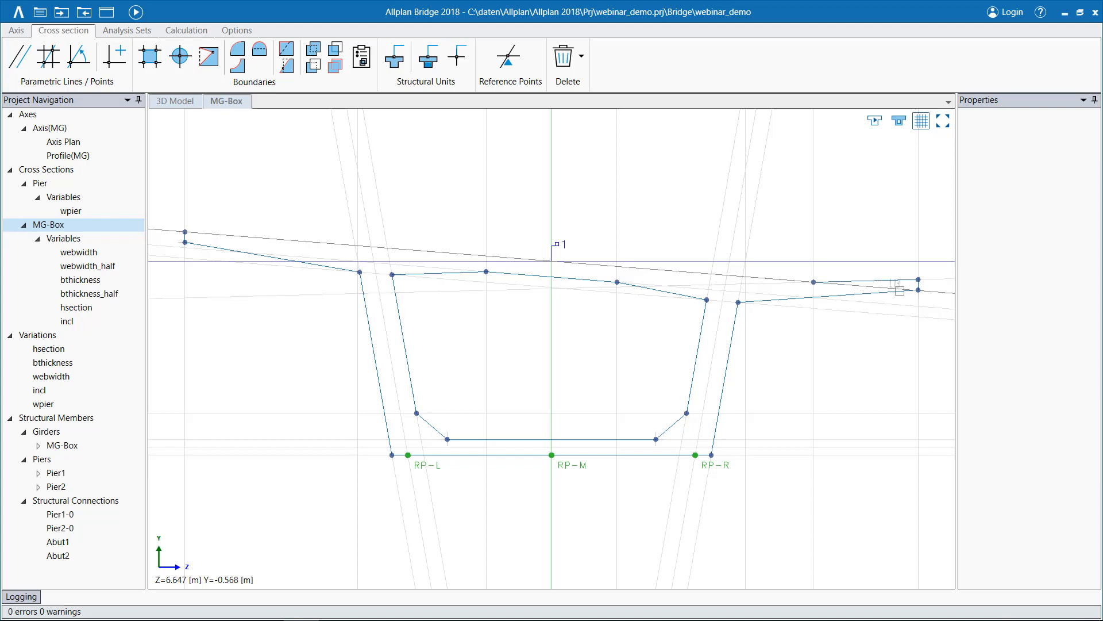
# Reduce the downward slope of deck line L13 by redefining its angle, which is governed by the incl variable.
pyautogui.click(895, 287)
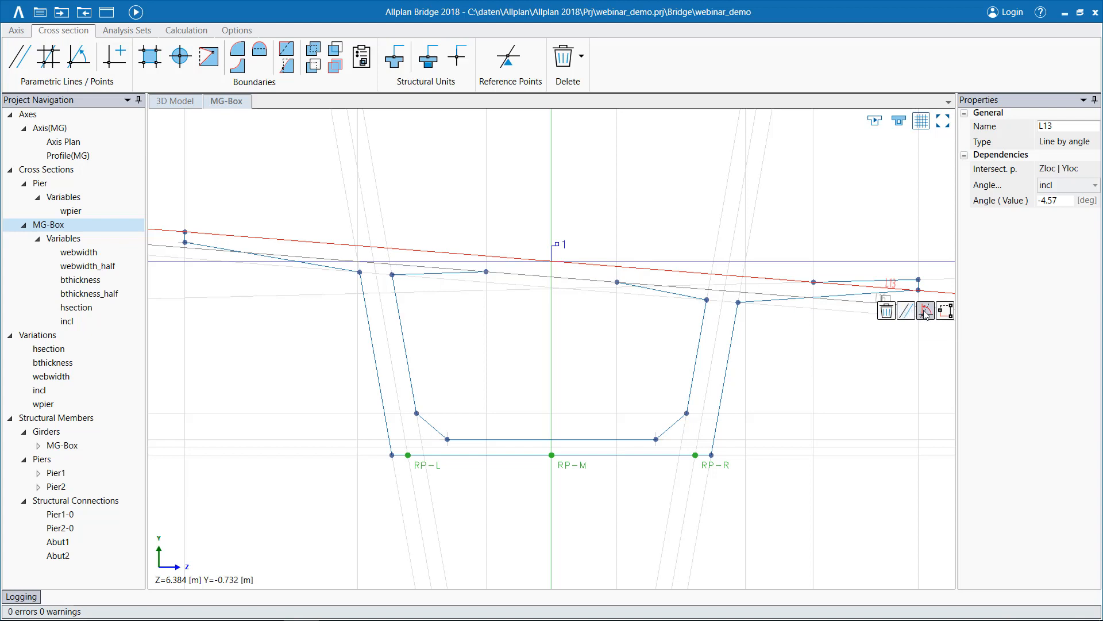
pyautogui.click(924, 311)
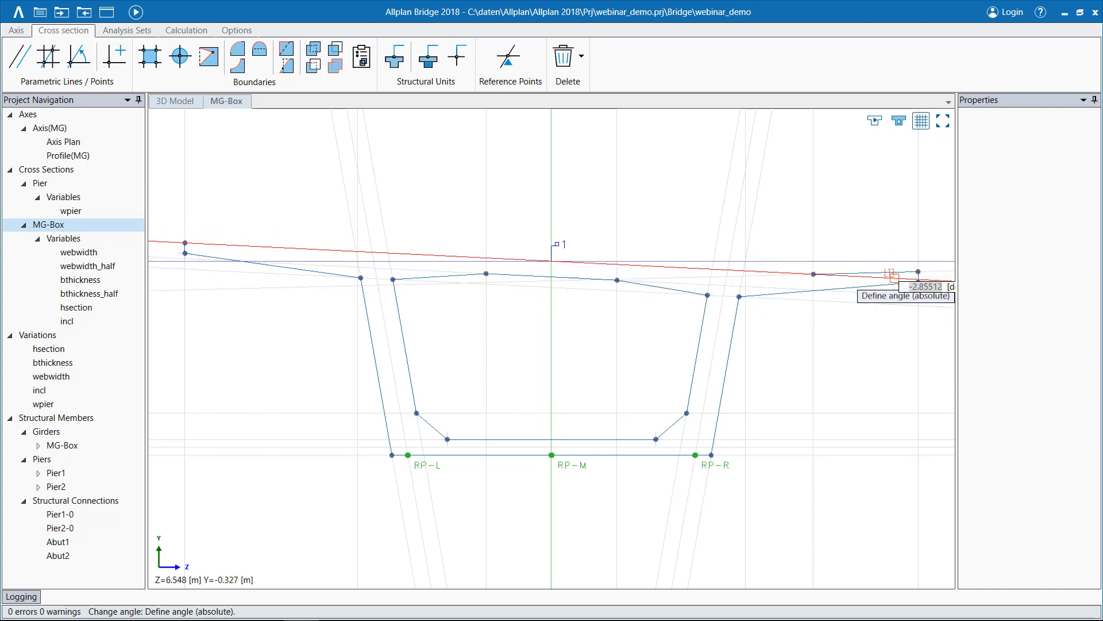
pyautogui.click(894, 277)
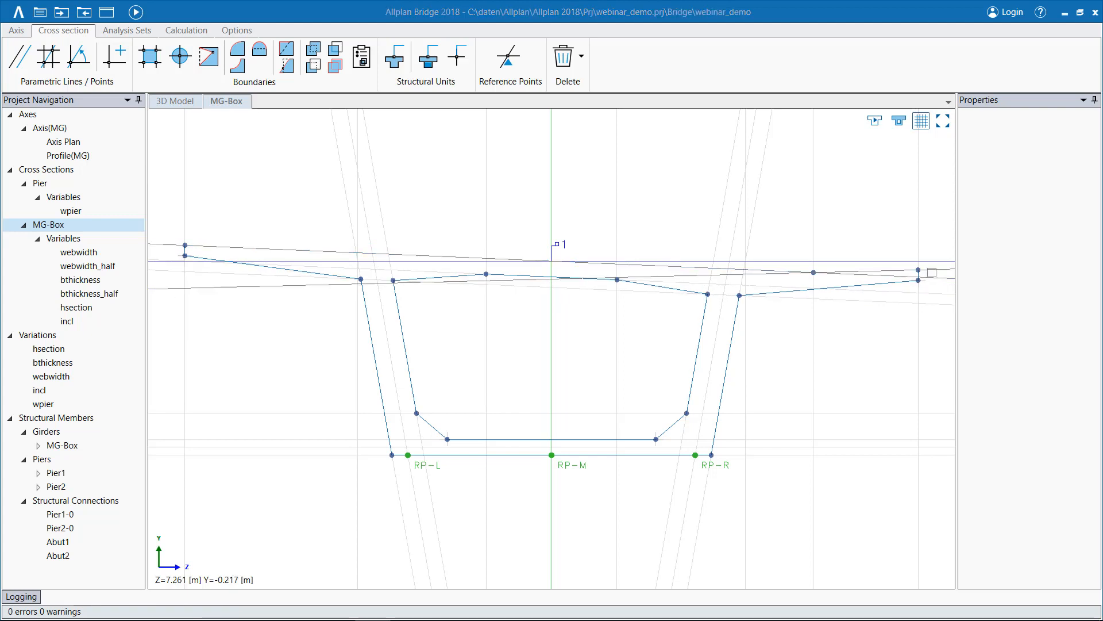
# Try to thicken the webs by shifting parallel line L18 to a webwidth distance of about 0.78 m.
pyautogui.click(693, 354)
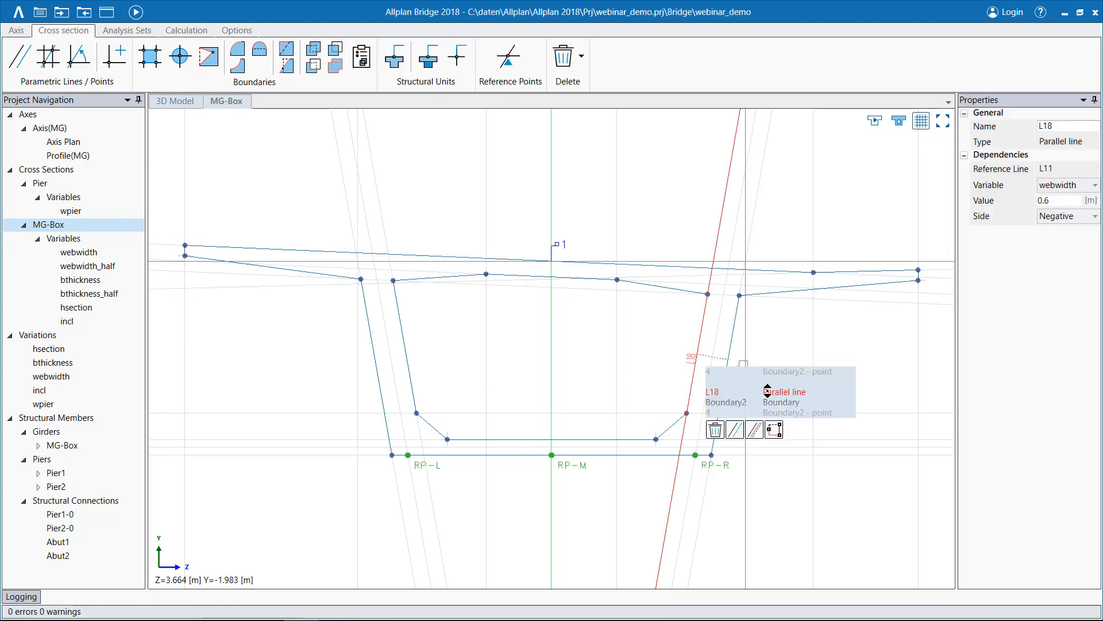
pyautogui.click(755, 429)
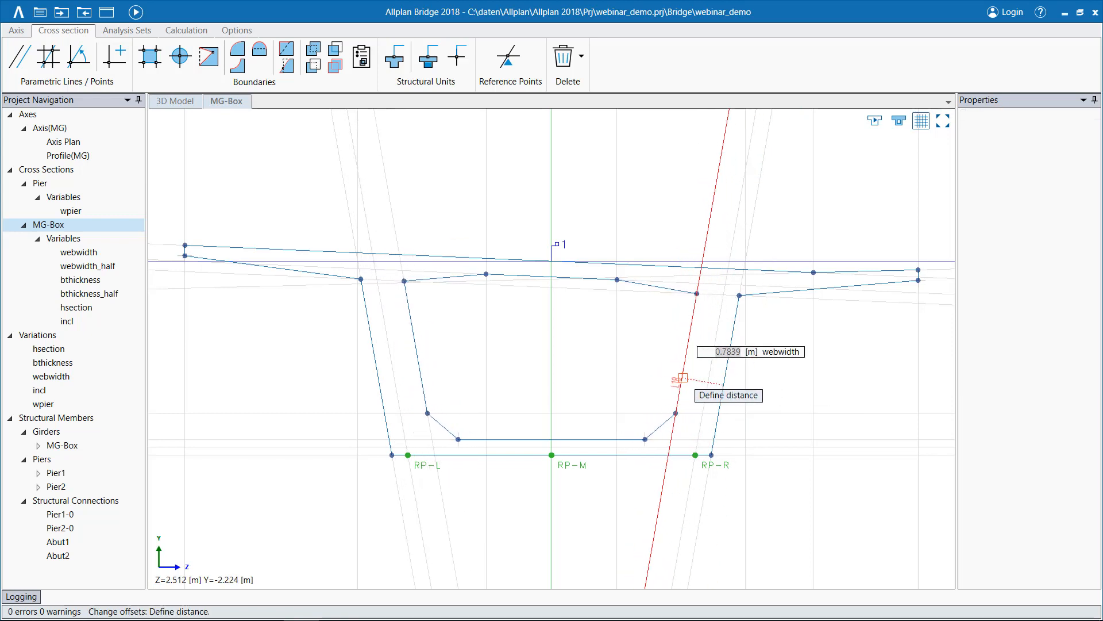
pyautogui.click(683, 378)
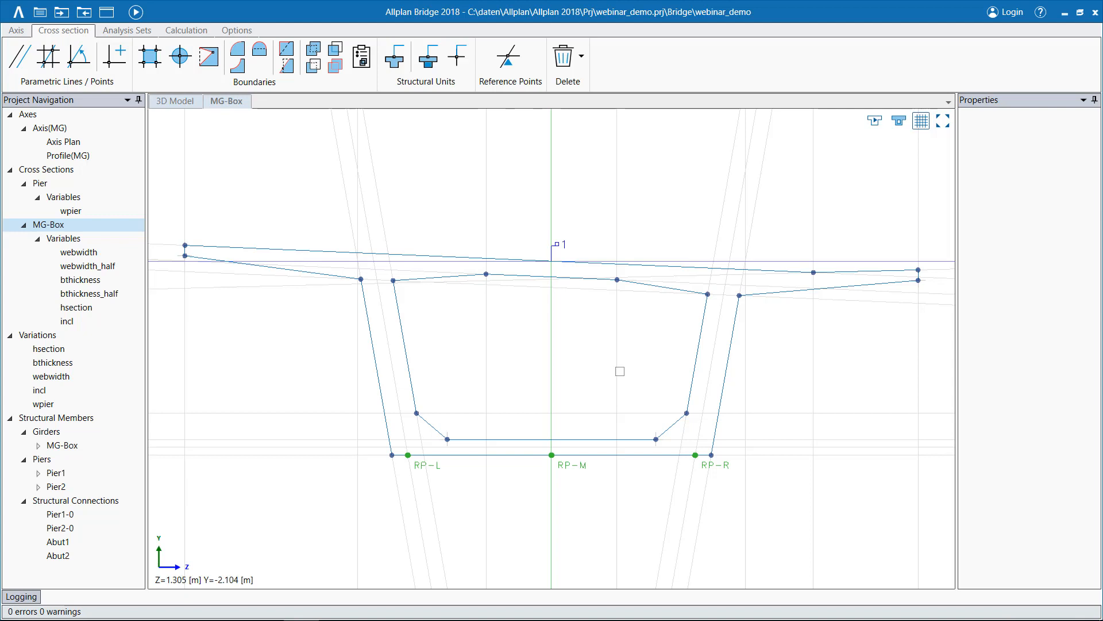
# Check which variable types can be added to the MG-Box and which variables can be assigned to parallel line L7.
pyautogui.rightClick(65, 242)
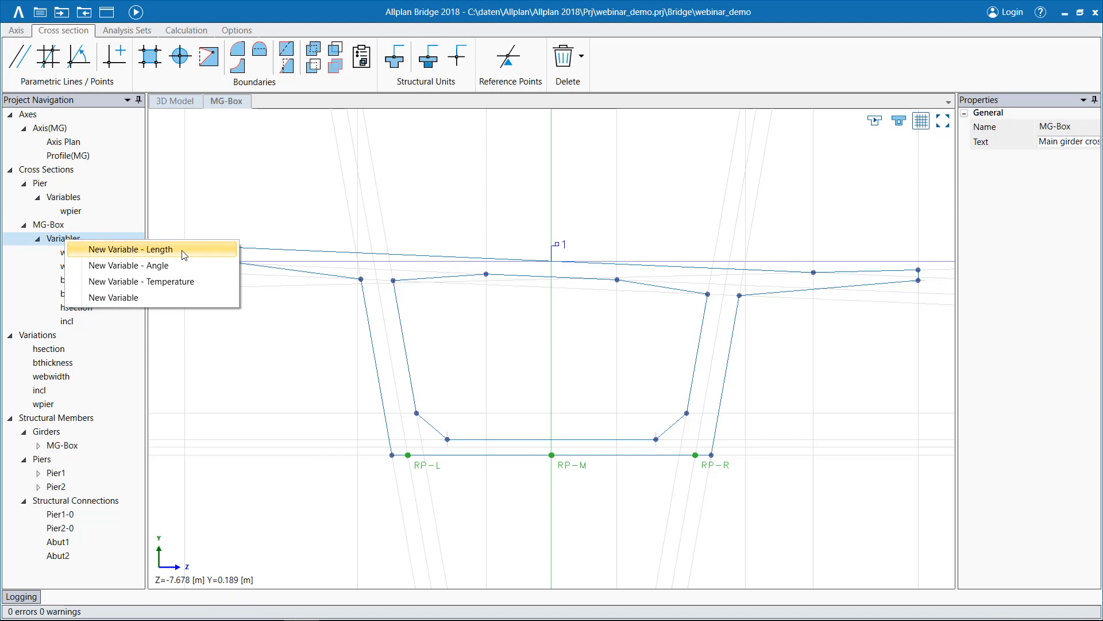
pyautogui.click(142, 250)
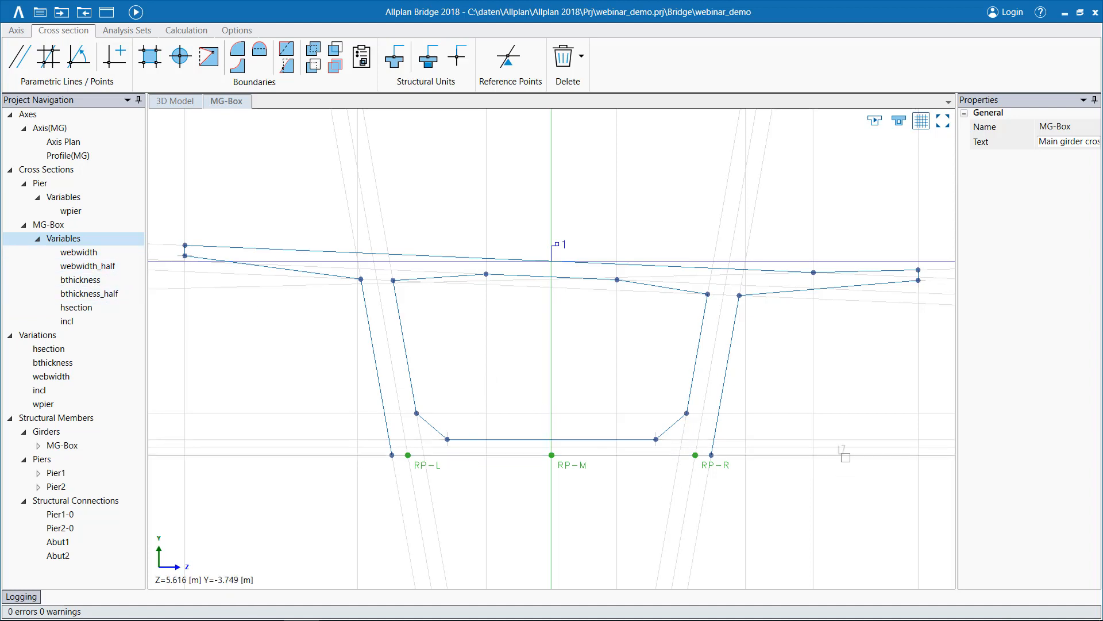
pyautogui.click(845, 454)
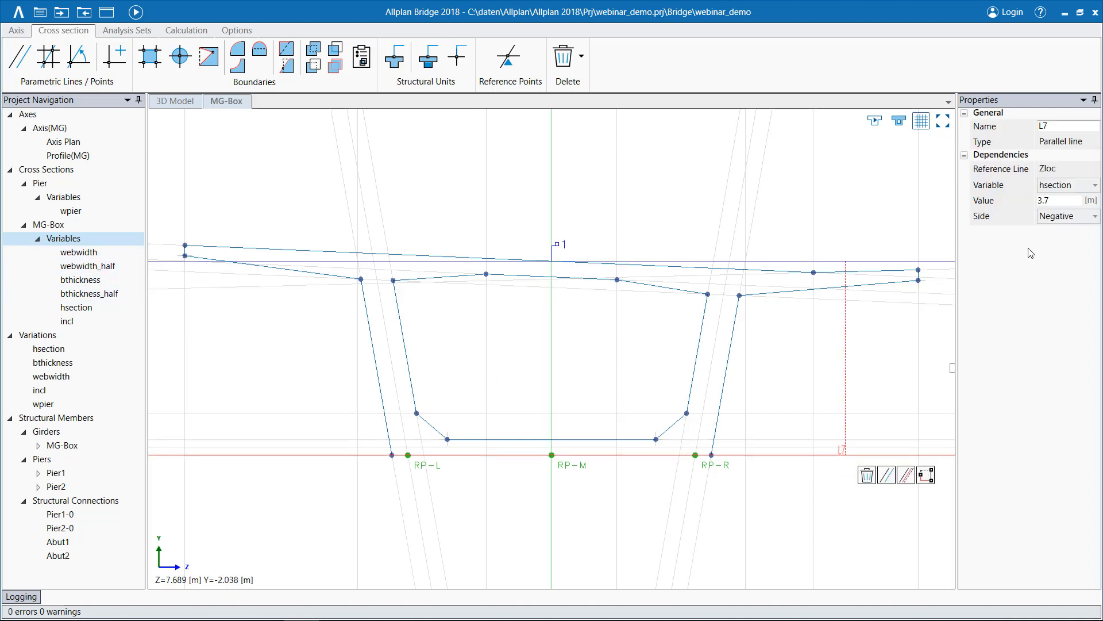
pyautogui.click(1090, 187)
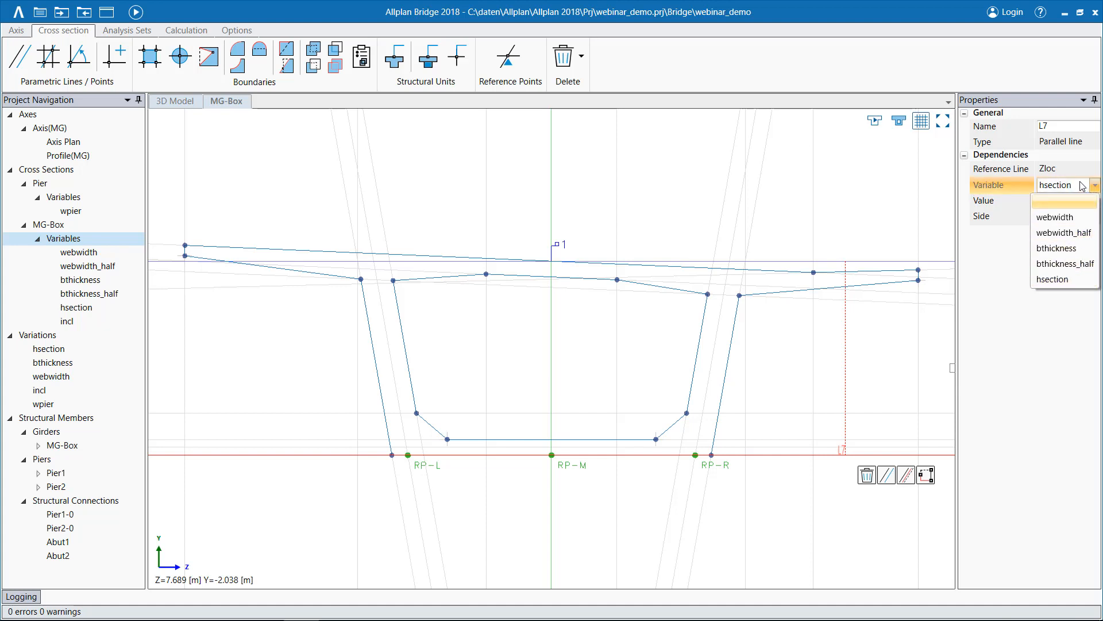
pyautogui.press('Escape')
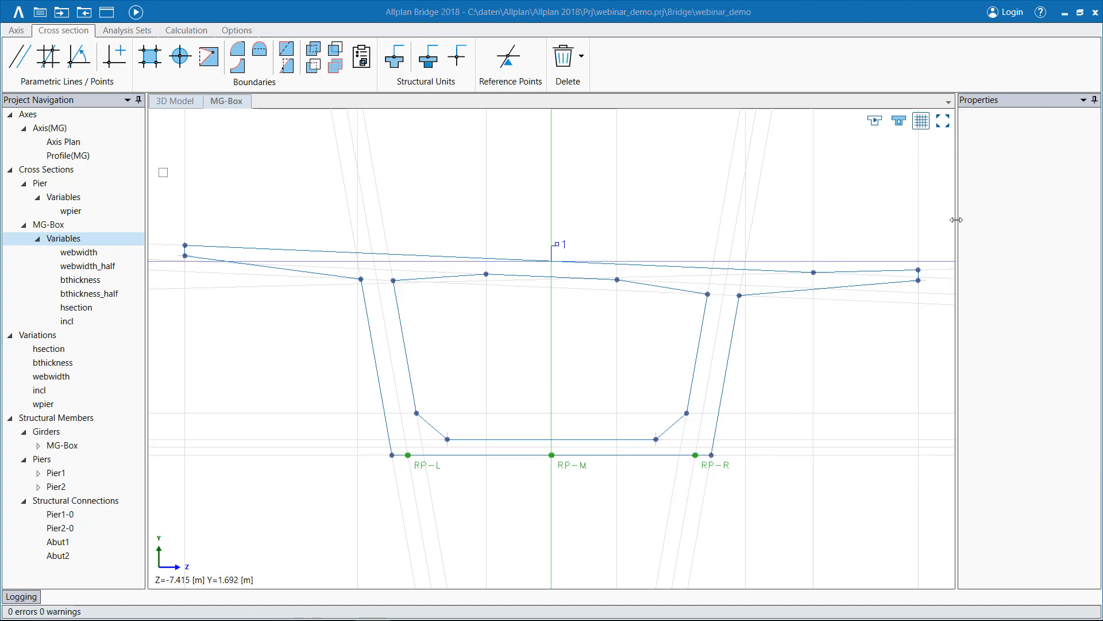
# Check the commands for new variations, and open the hsection table to examine its parabolic transition at X = 30.
pyautogui.click(42, 340)
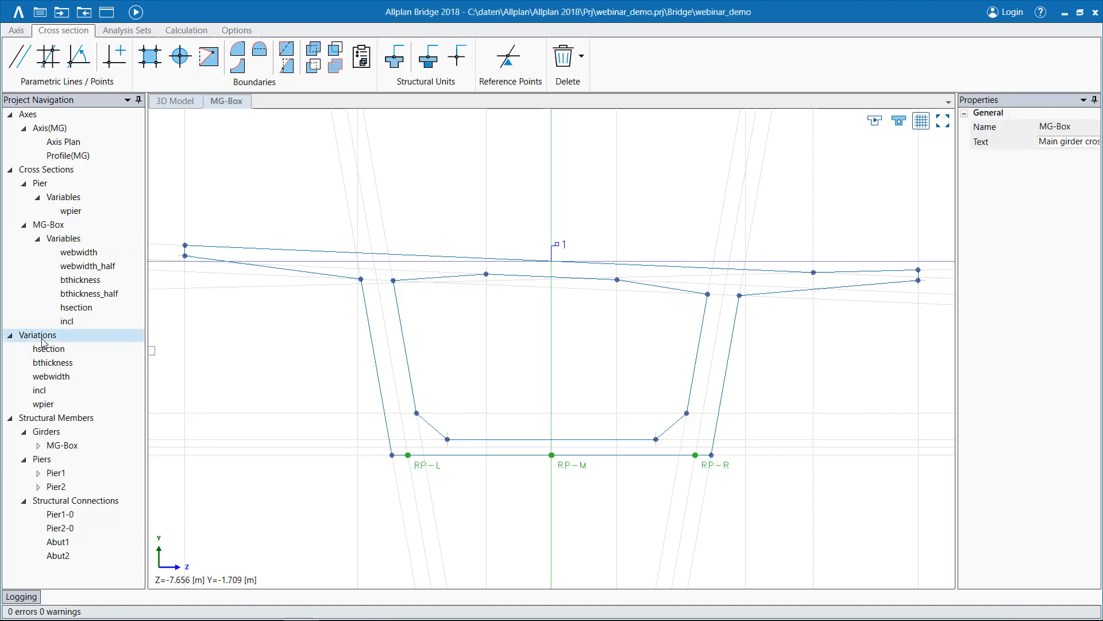
pyautogui.rightClick(41, 340)
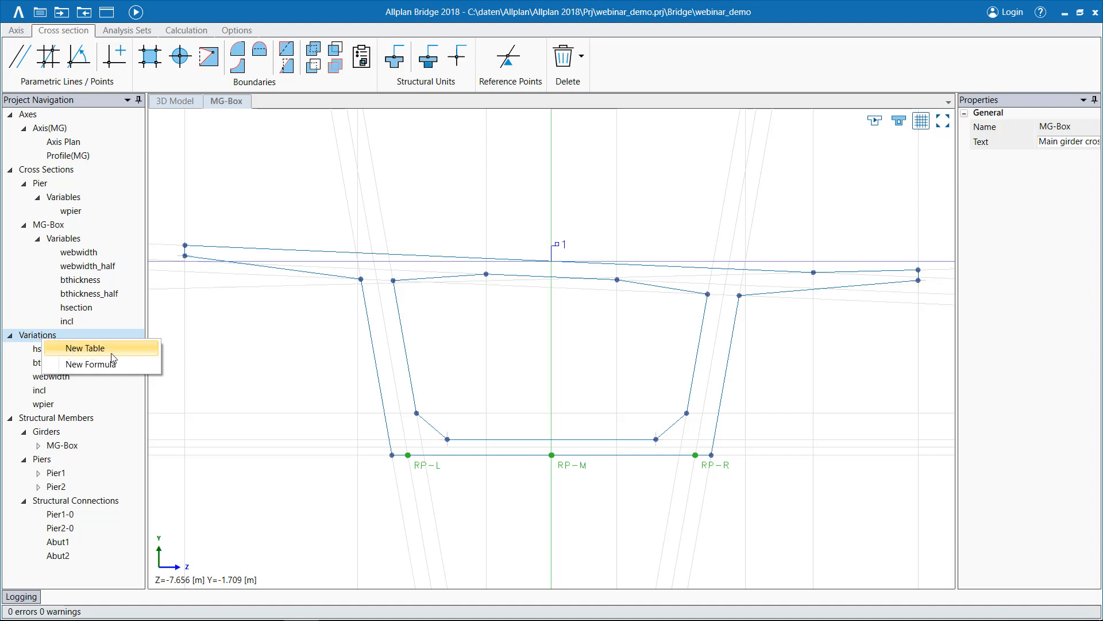
pyautogui.click(41, 339)
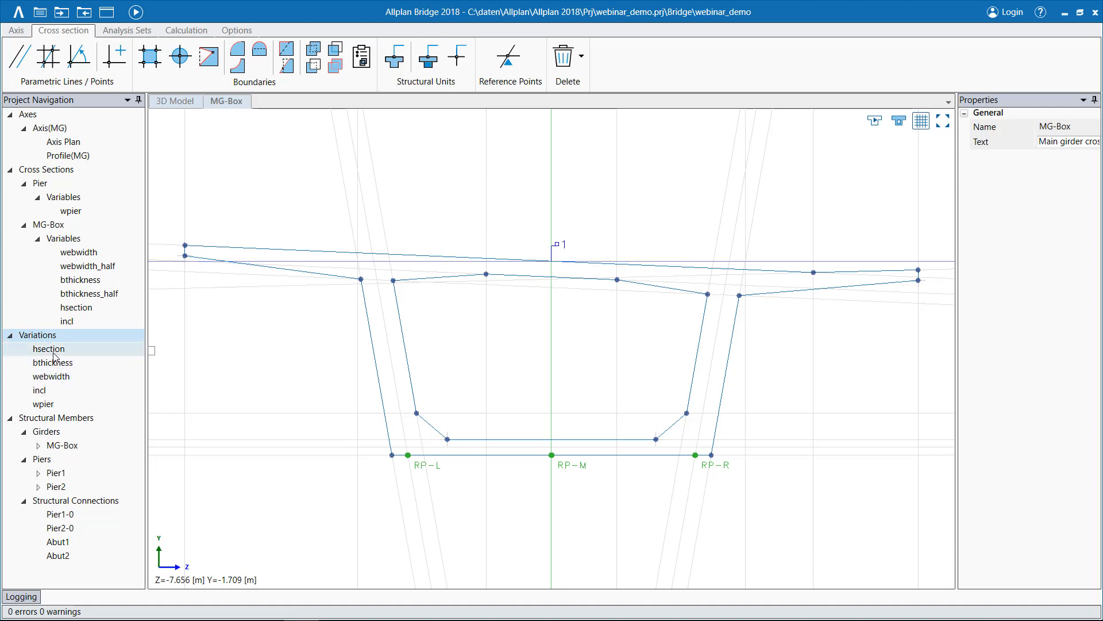
pyautogui.doubleClick(53, 350)
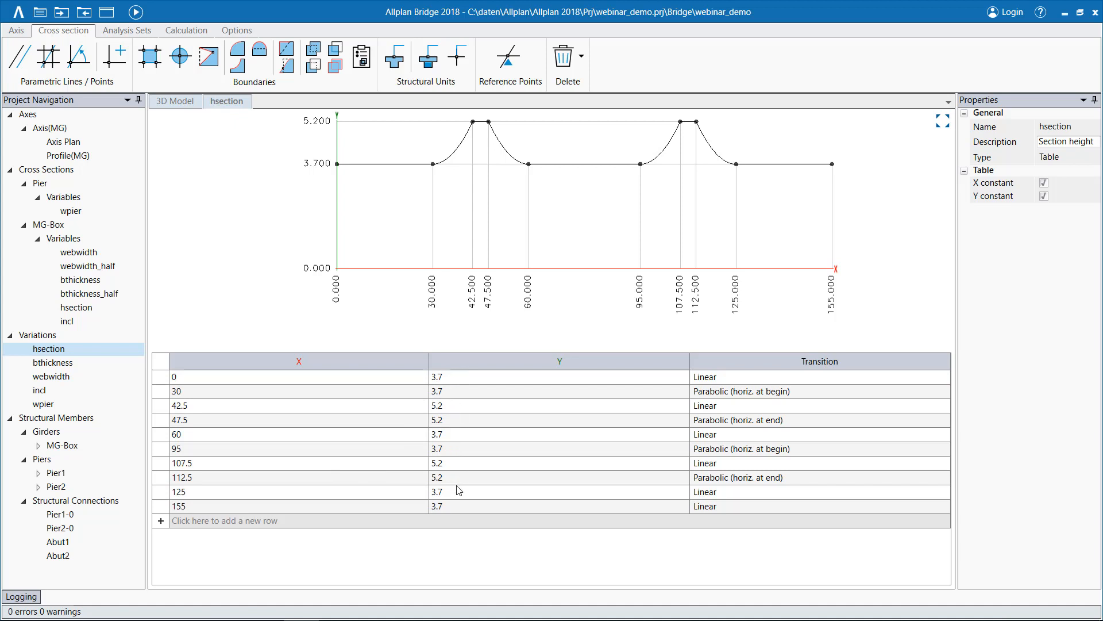
pyautogui.click(486, 392)
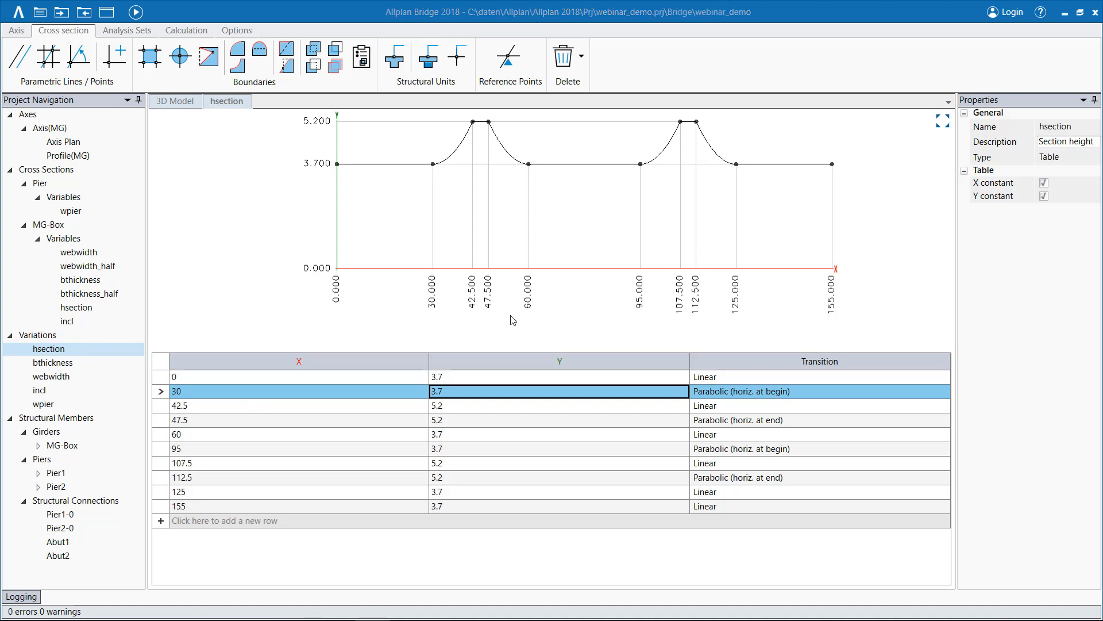
# Show the whole bridge in the 3D model and check the properties of the MG-Box girder.
pyautogui.click(57, 432)
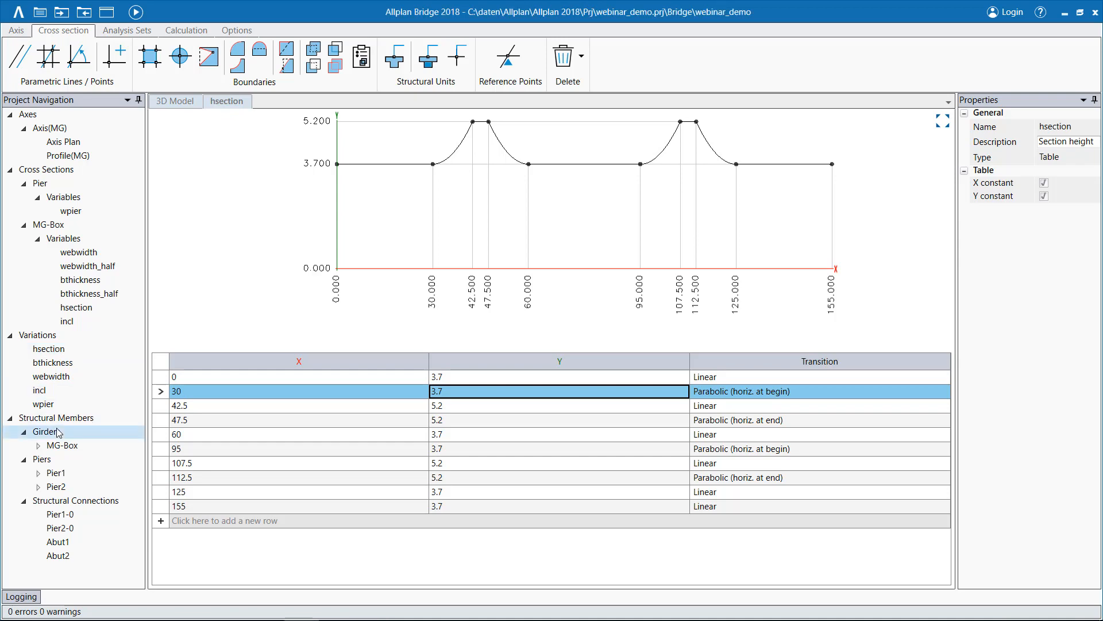
pyautogui.click(173, 102)
pyautogui.moveTo(301, 513); pyautogui.dragTo(306, 459, button='middle')
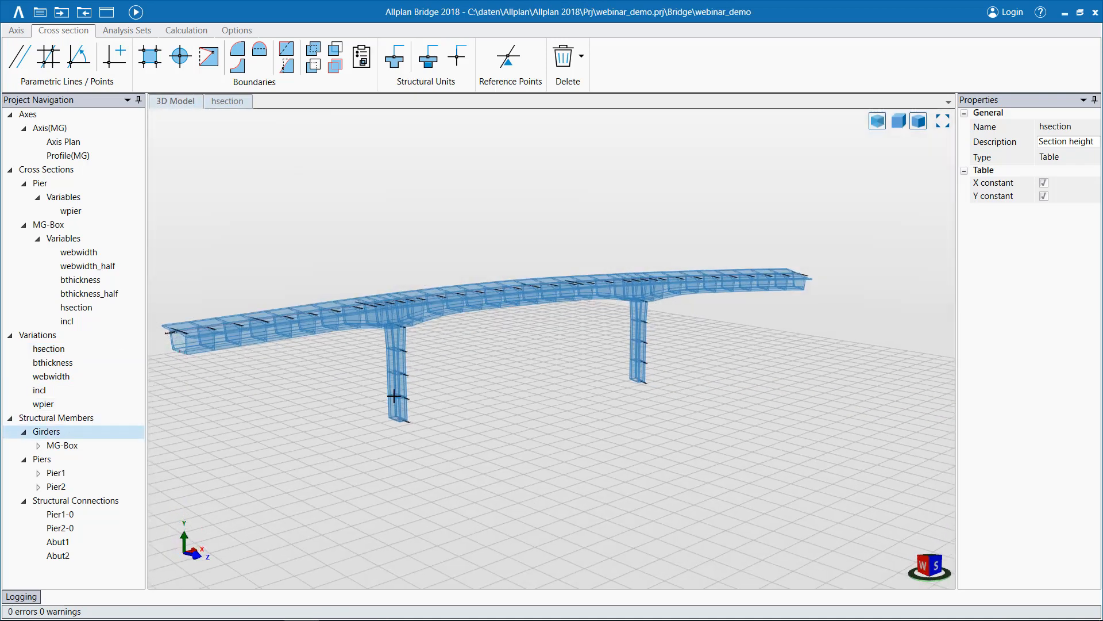
pyautogui.moveTo(395, 395); pyautogui.dragTo(409, 441, button='middle')
pyautogui.click(61, 445)
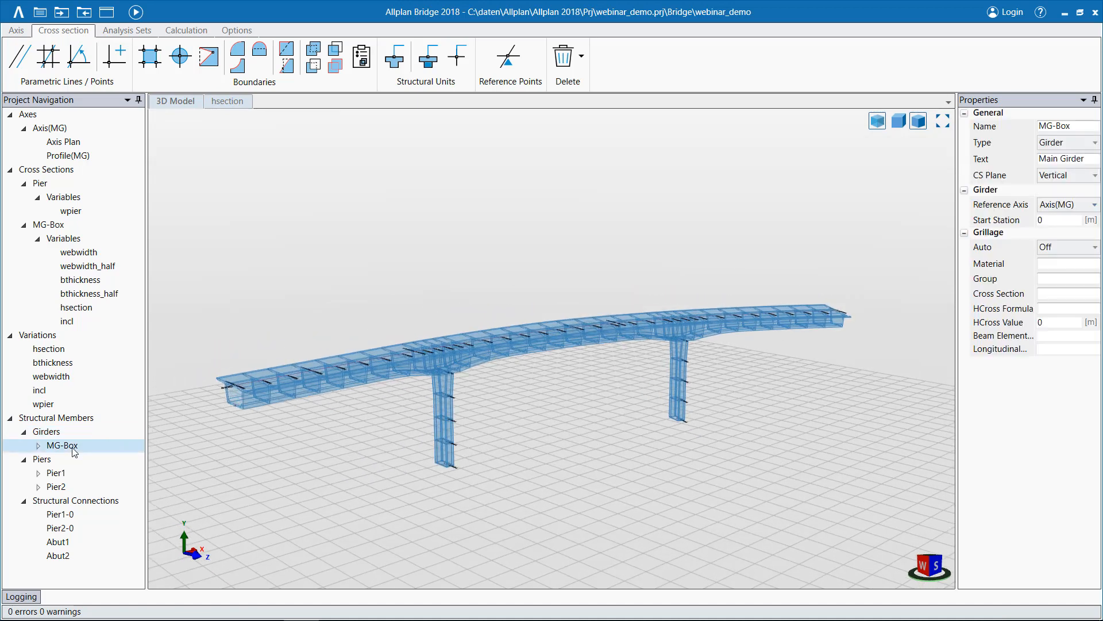
# Create a new girder and pick the bridge axis in the 3D model as its reference axis.
pyautogui.rightClick(52, 432)
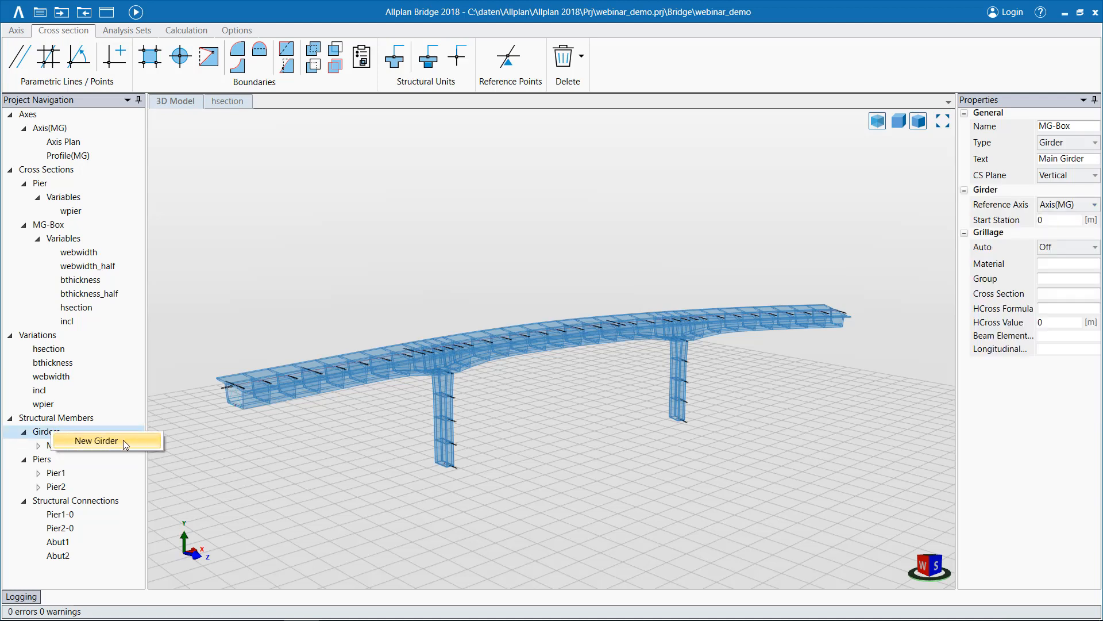
pyautogui.click(123, 439)
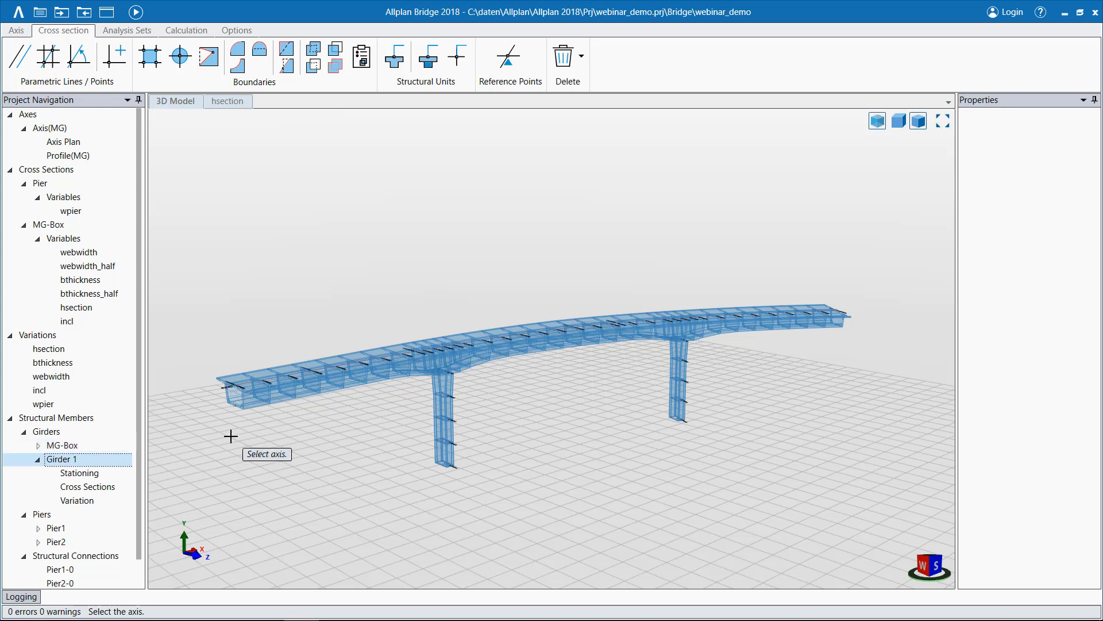
pyautogui.moveTo(286, 442); pyautogui.dragTo(277, 481, button='middle')
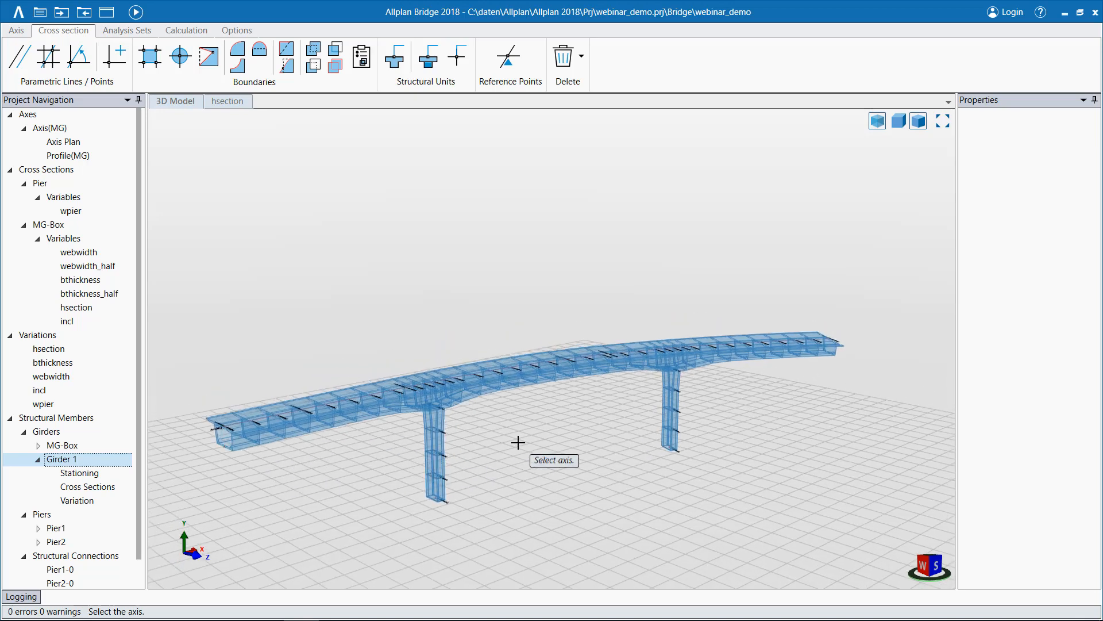
pyautogui.scroll(3, 512, 460)
pyautogui.scroll(3, 304, 454)
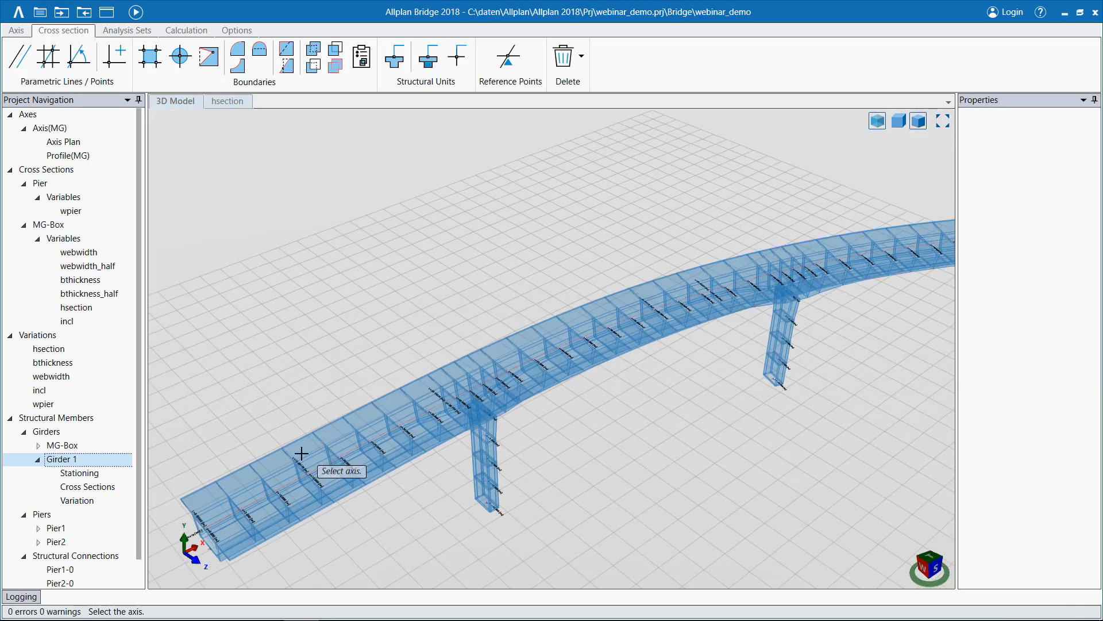
pyautogui.scroll(1, 301, 454)
pyautogui.click(328, 469)
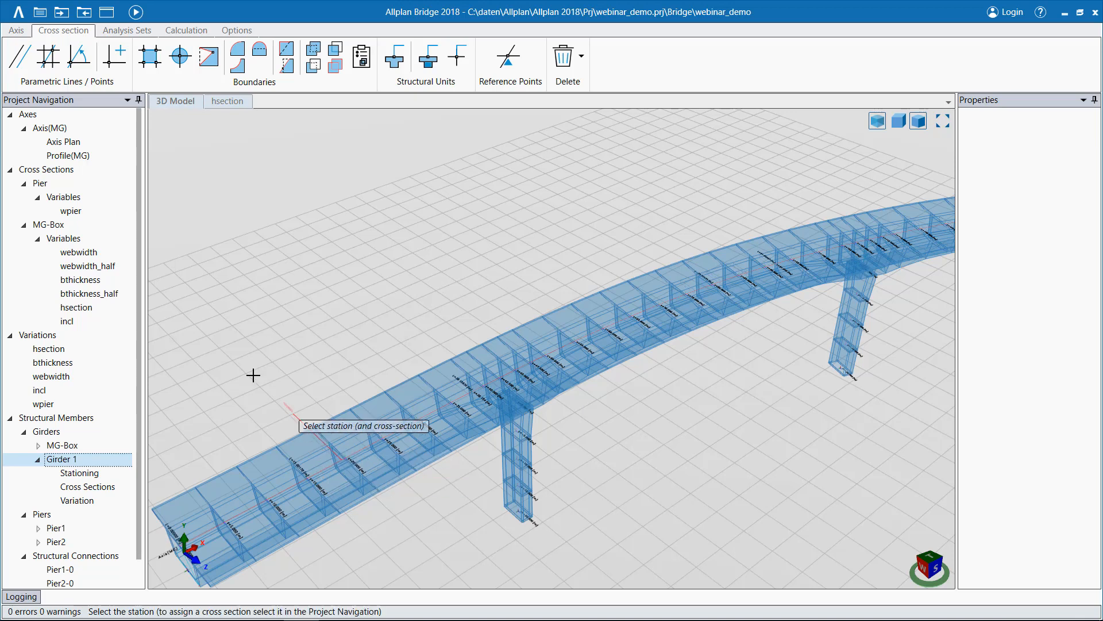
# Preview the MG-Box cross section on the new girder, abandon its placement and delete the girder.
pyautogui.click(62, 229)
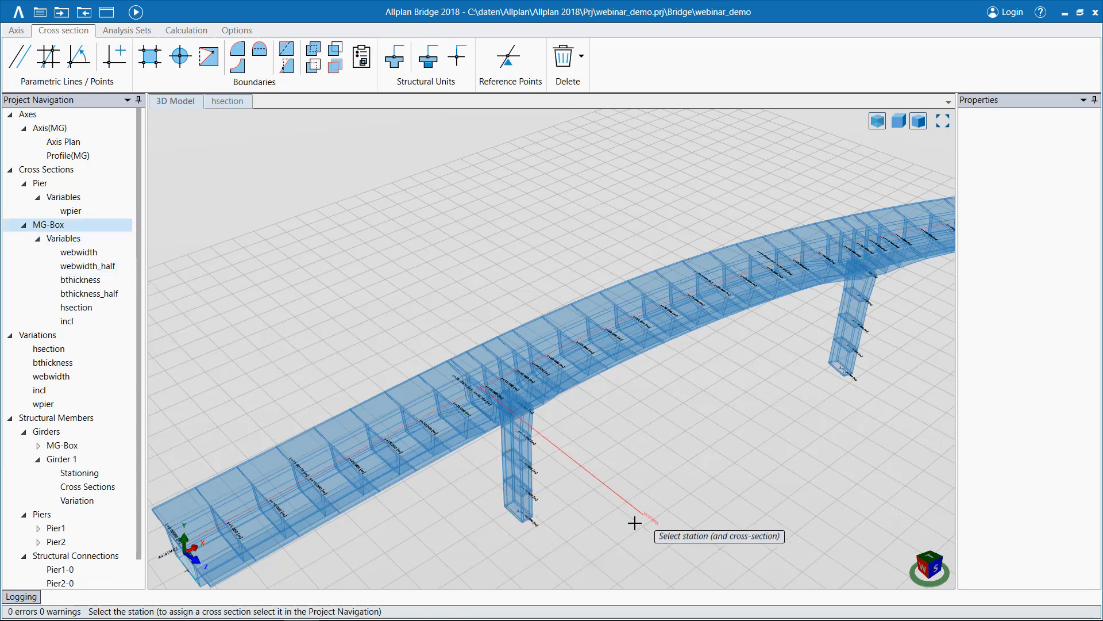
pyautogui.scroll(-2, 667, 511)
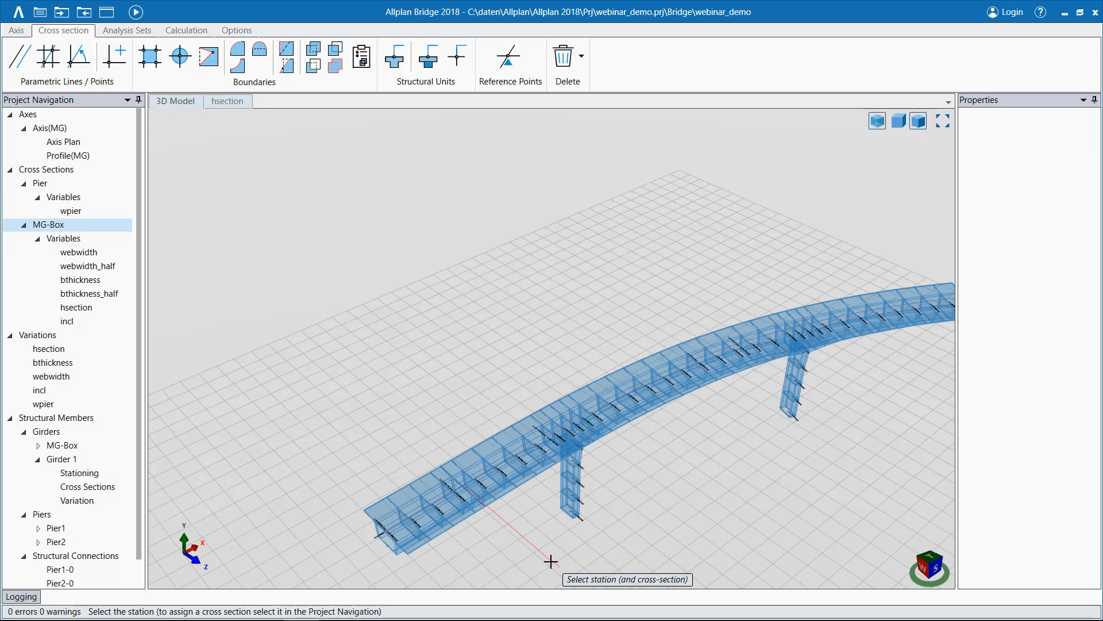
pyautogui.press('Escape')
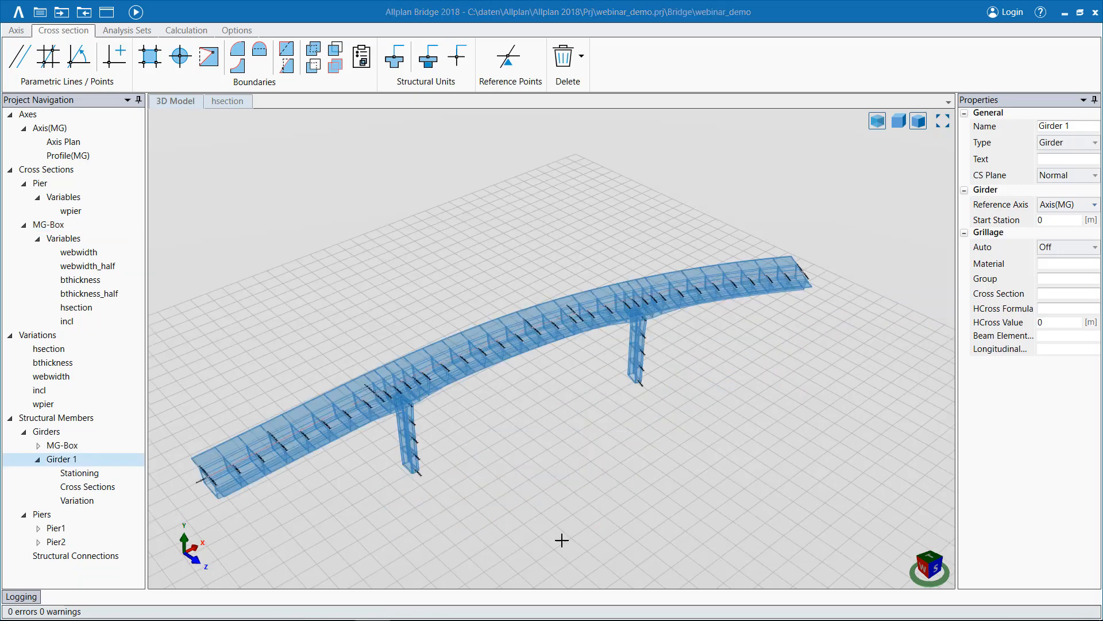
pyautogui.press('Delete')
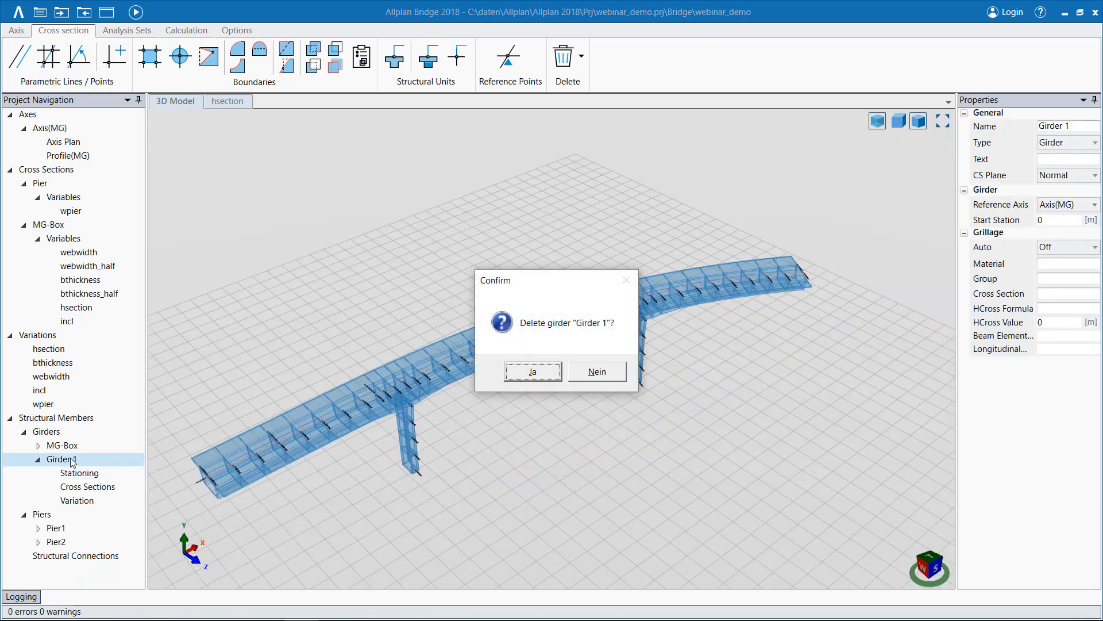
pyautogui.click(540, 375)
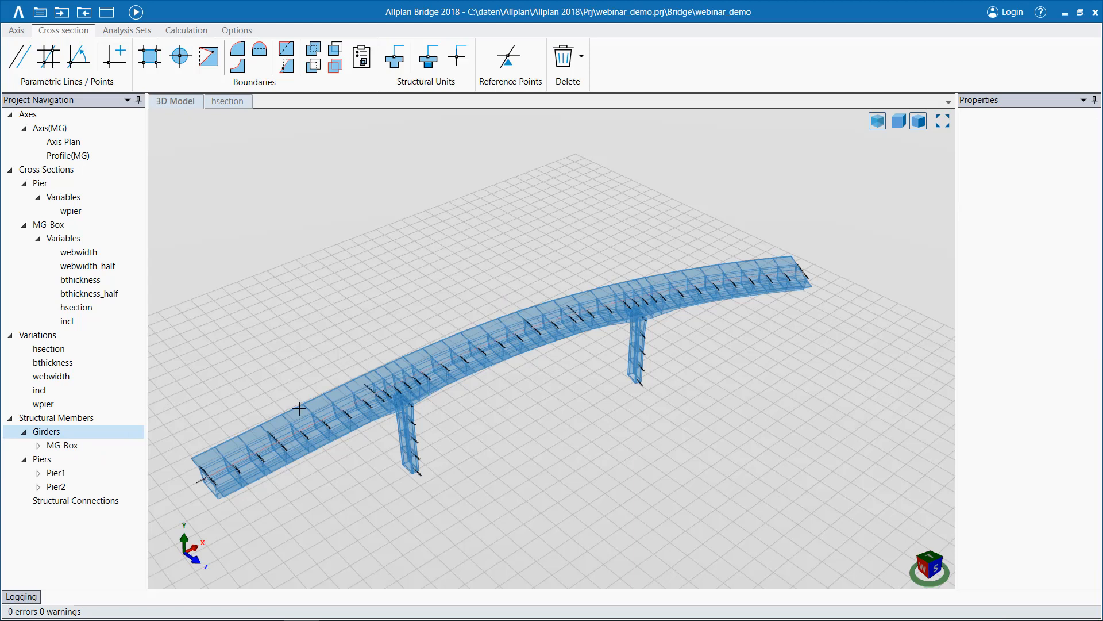
# Create a new pier and pick its reference point on the girder's underside, about mid-span between the two existing piers.
pyautogui.rightClick(50, 463)
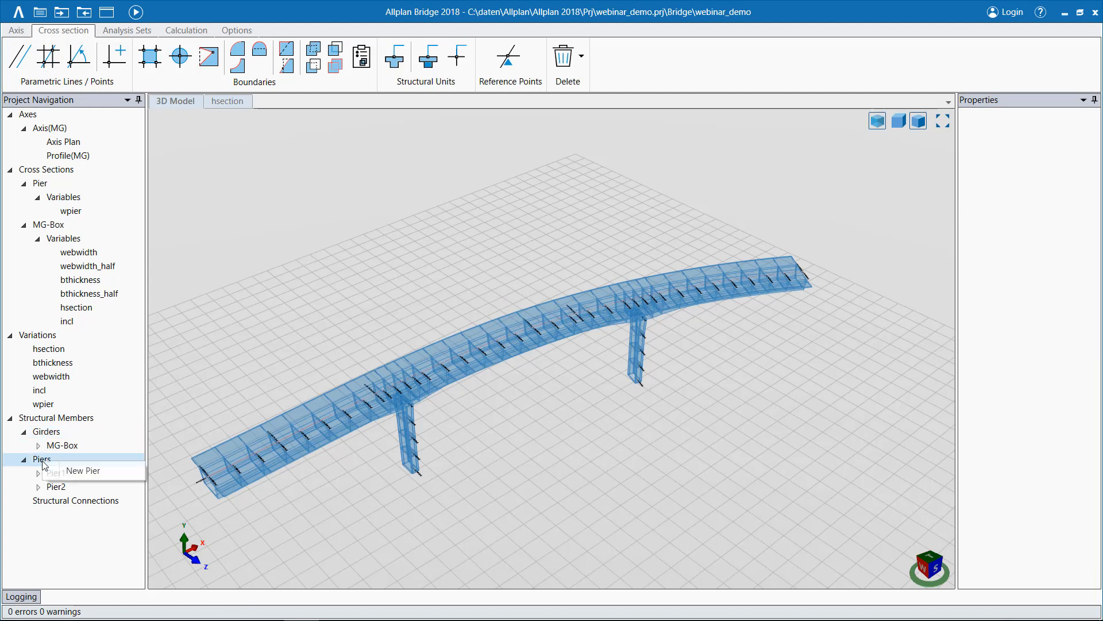
pyautogui.click(85, 468)
pyautogui.press('Return')
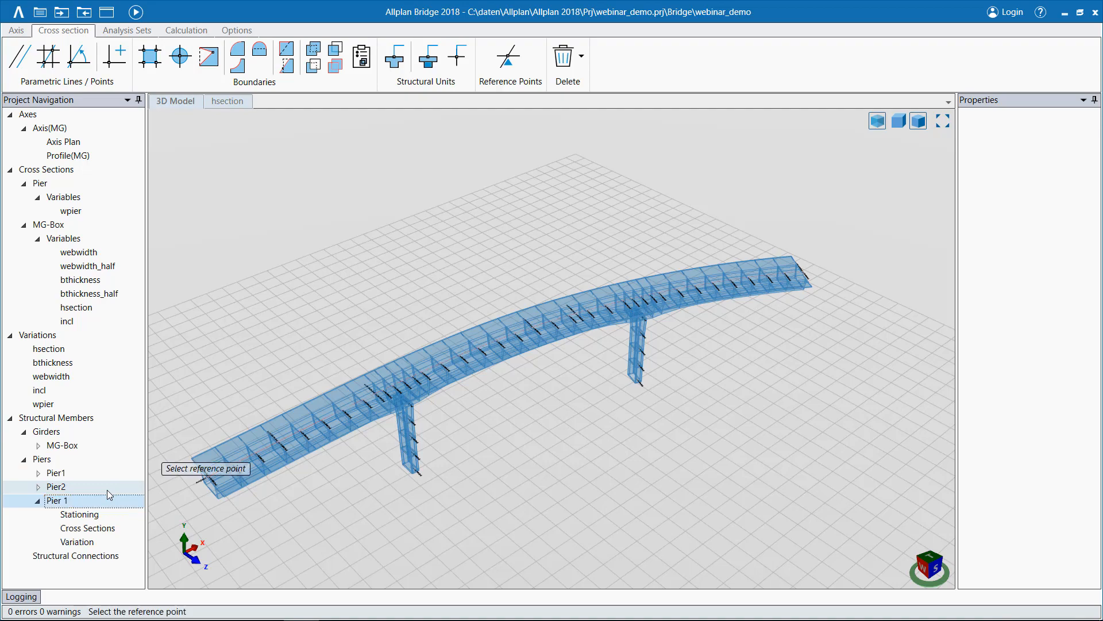
pyautogui.moveTo(362, 453); pyautogui.dragTo(457, 406, button='middle')
pyautogui.scroll(4, 521, 342)
pyautogui.scroll(8, 521, 342)
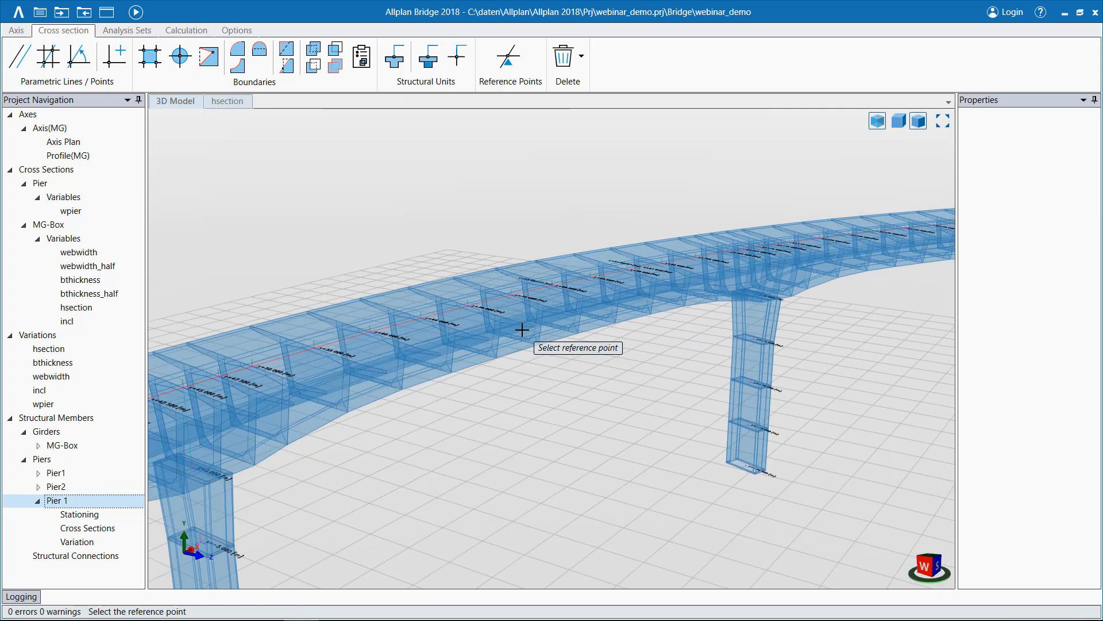
pyautogui.scroll(8, 520, 330)
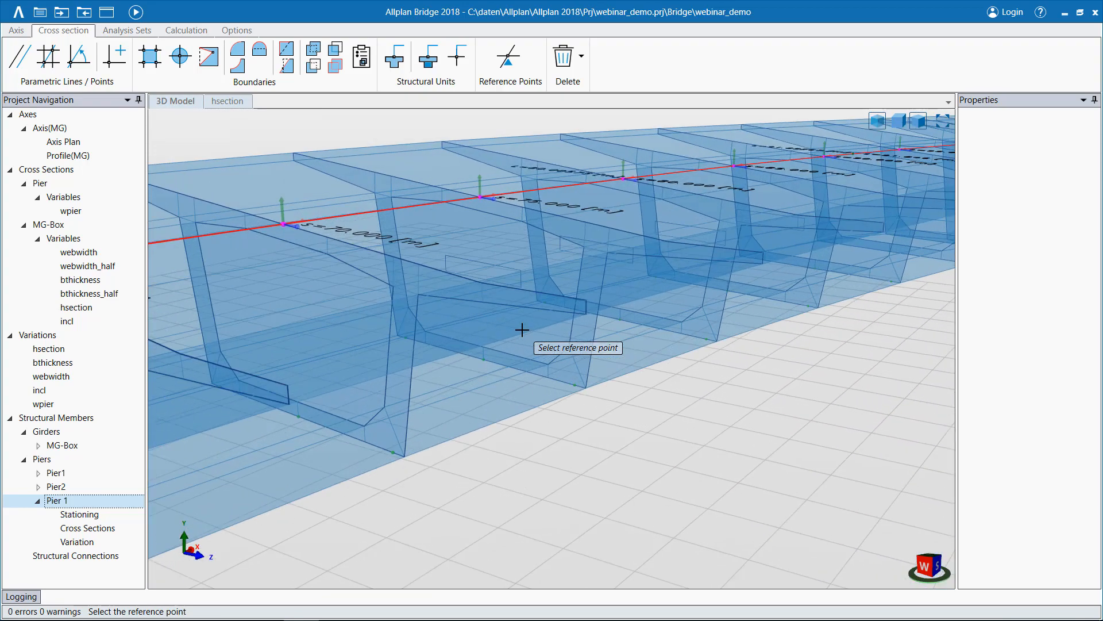
pyautogui.scroll(2, 514, 331)
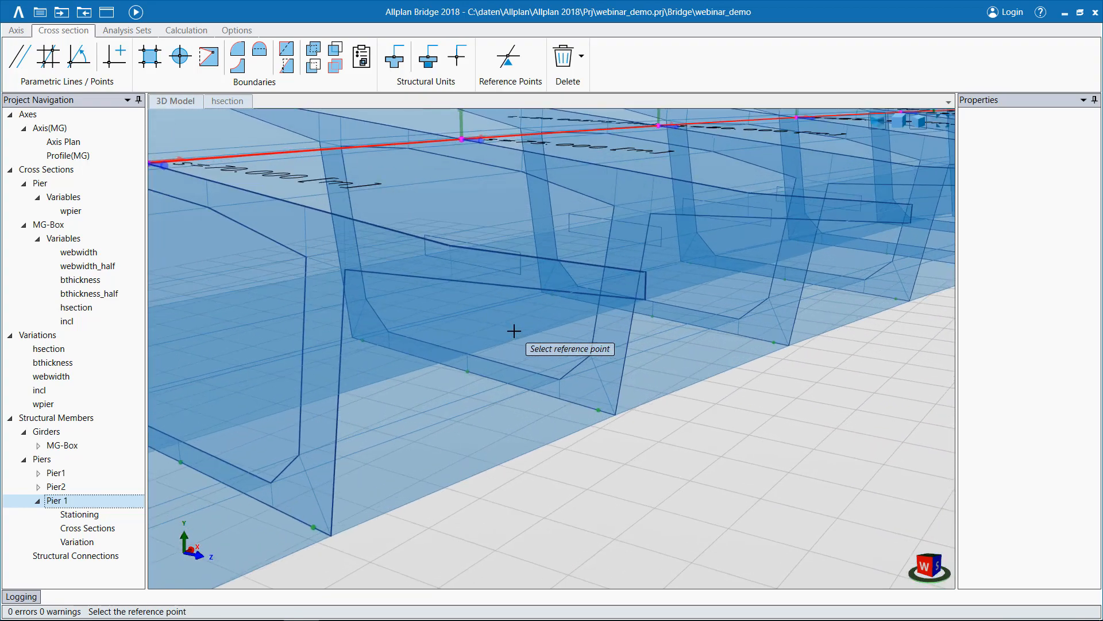
pyautogui.click(469, 372)
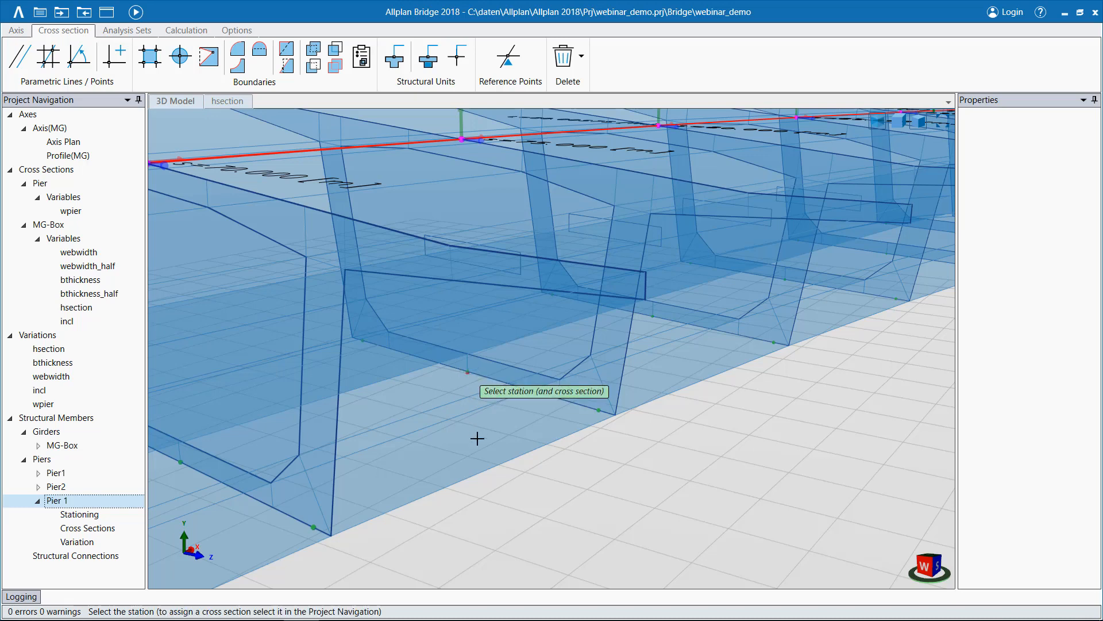
# Generate the pier with the Pier cross section from about -23.63 m to -3.37 m, using the Total subdivision type with 5 divisions.
pyautogui.scroll(-3, 483, 494)
pyautogui.scroll(-3, 483, 495)
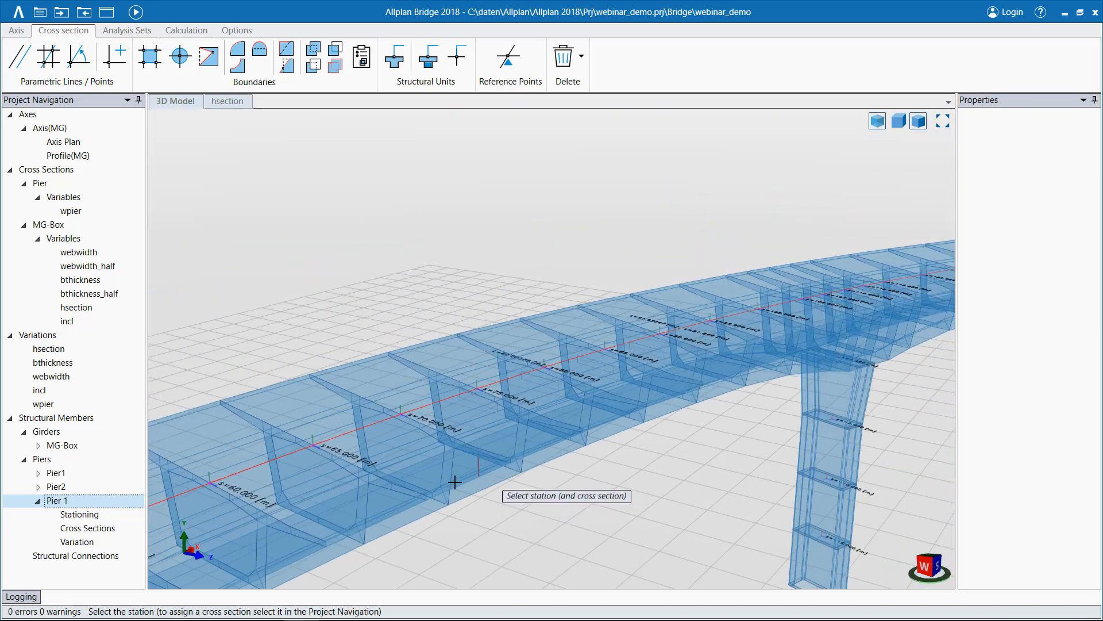
pyautogui.click(42, 185)
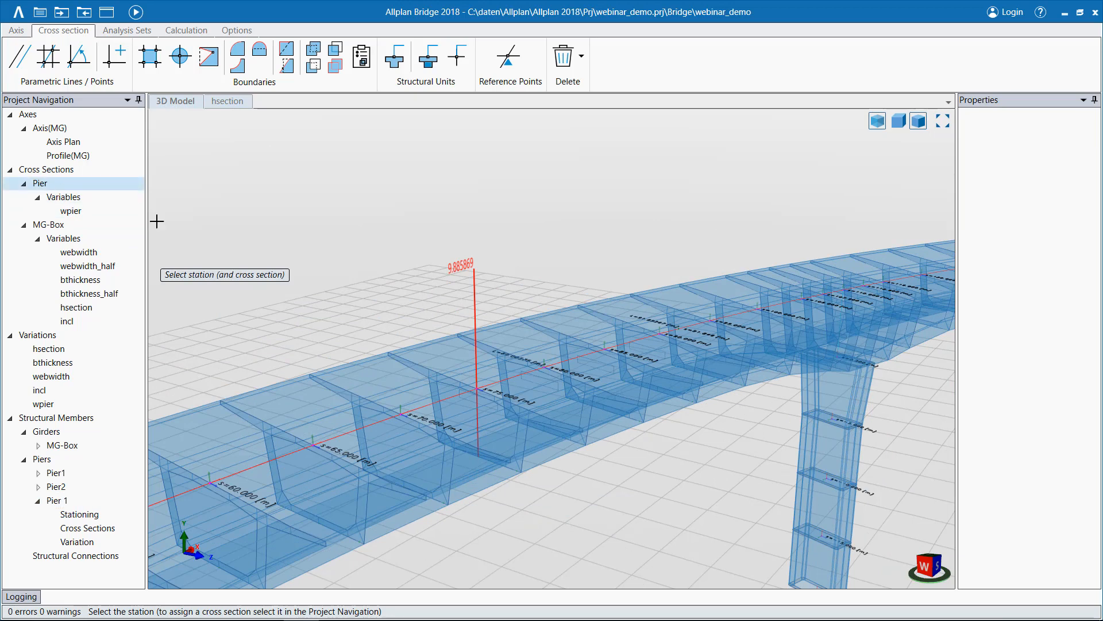
pyautogui.scroll(-3, 534, 509)
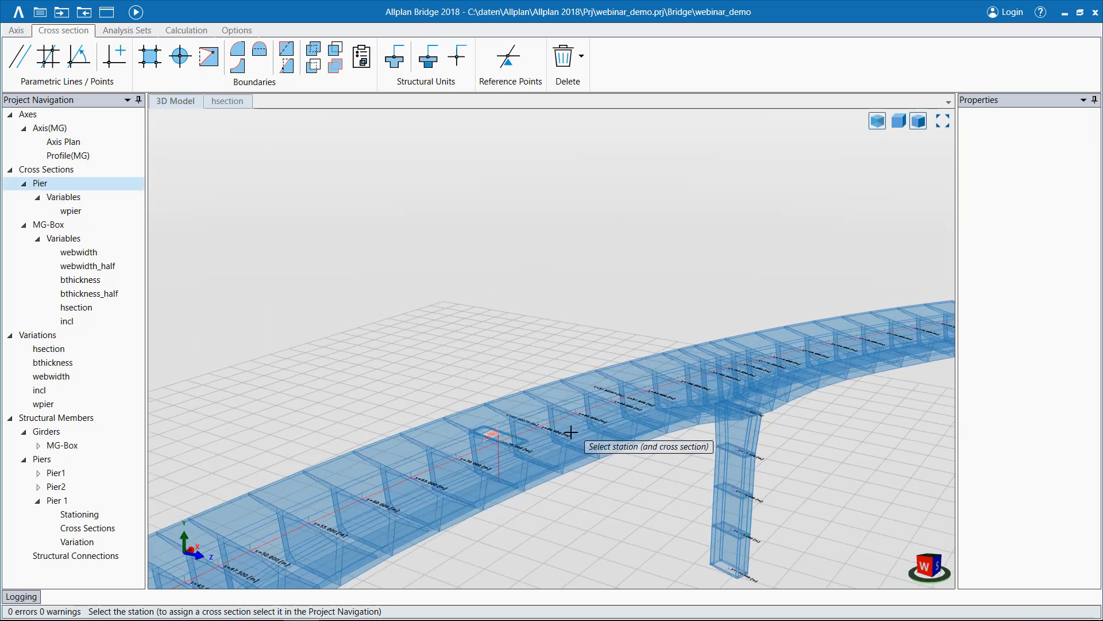
pyautogui.click(547, 521)
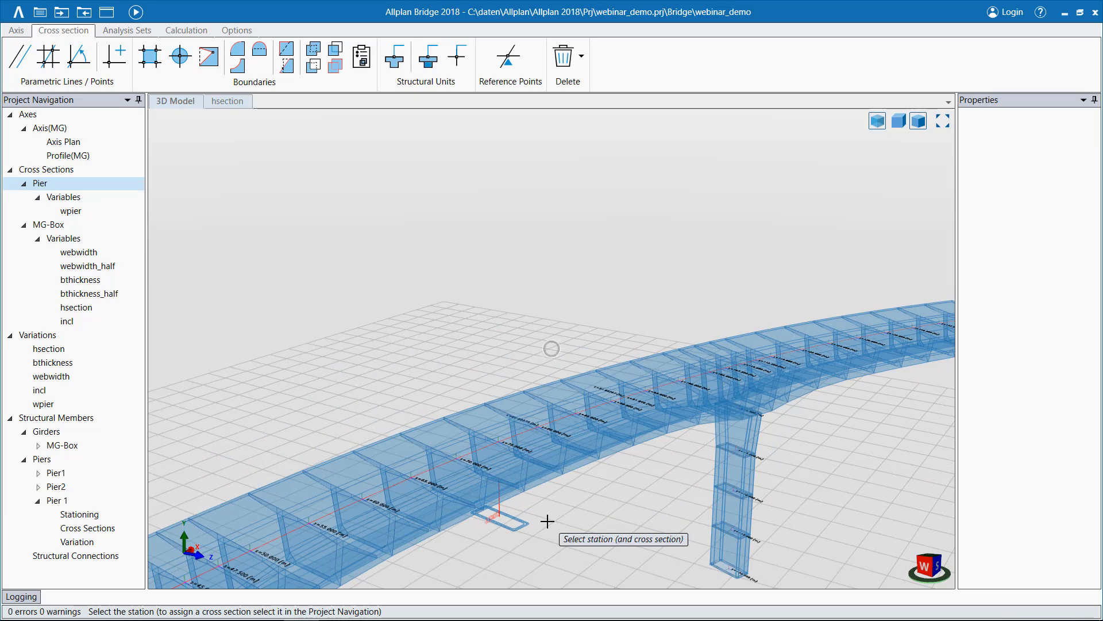
pyautogui.click(448, 353)
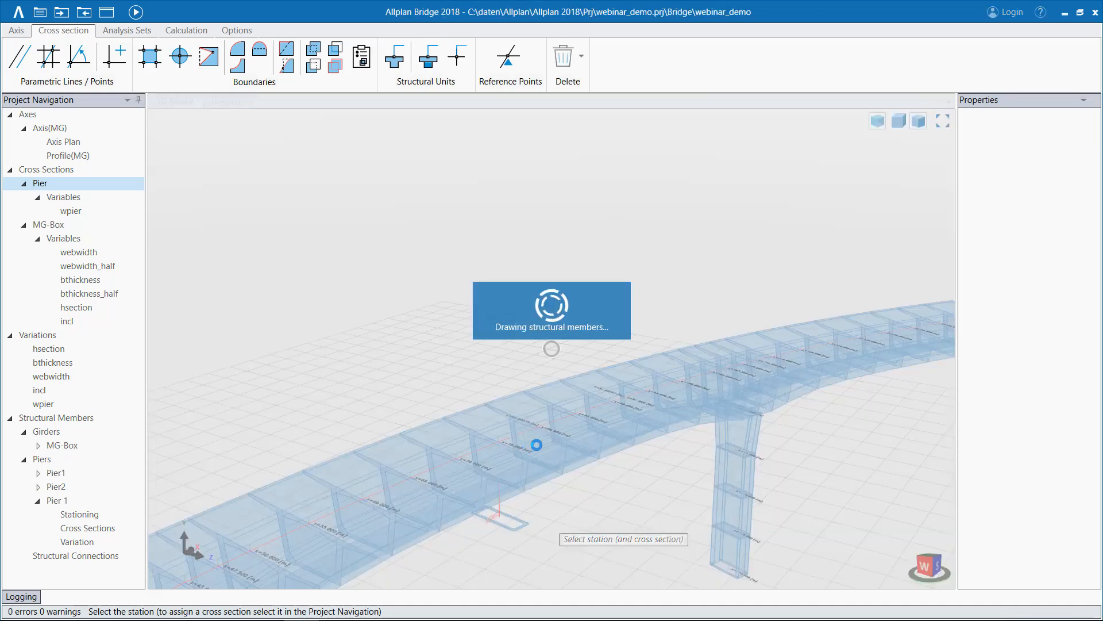
pyautogui.scroll(-2, 566, 511)
pyautogui.moveTo(568, 505); pyautogui.dragTo(569, 353, button='middle')
pyautogui.click(565, 413)
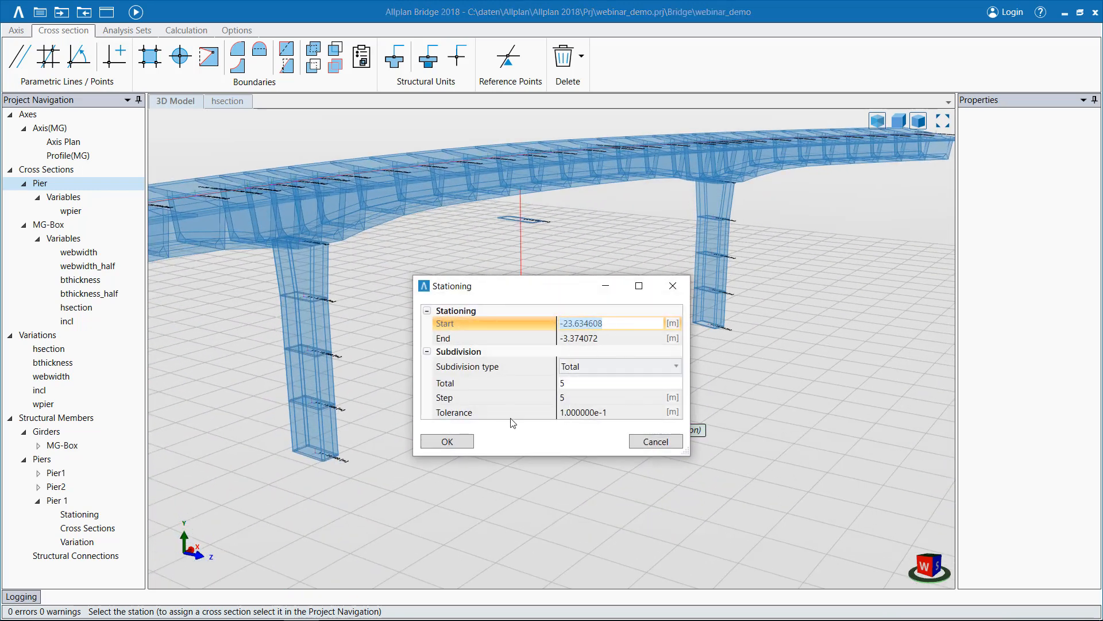
pyautogui.click(468, 444)
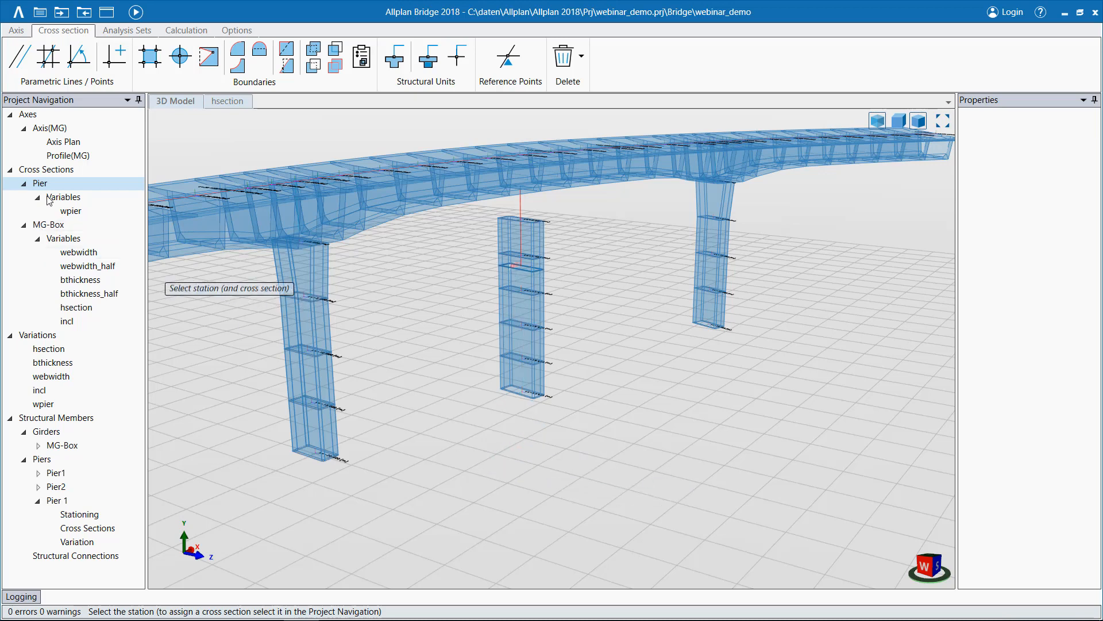
# Preview the MG-Box cross section on the new pier, end the station placement and delete the pier.
pyautogui.click(51, 224)
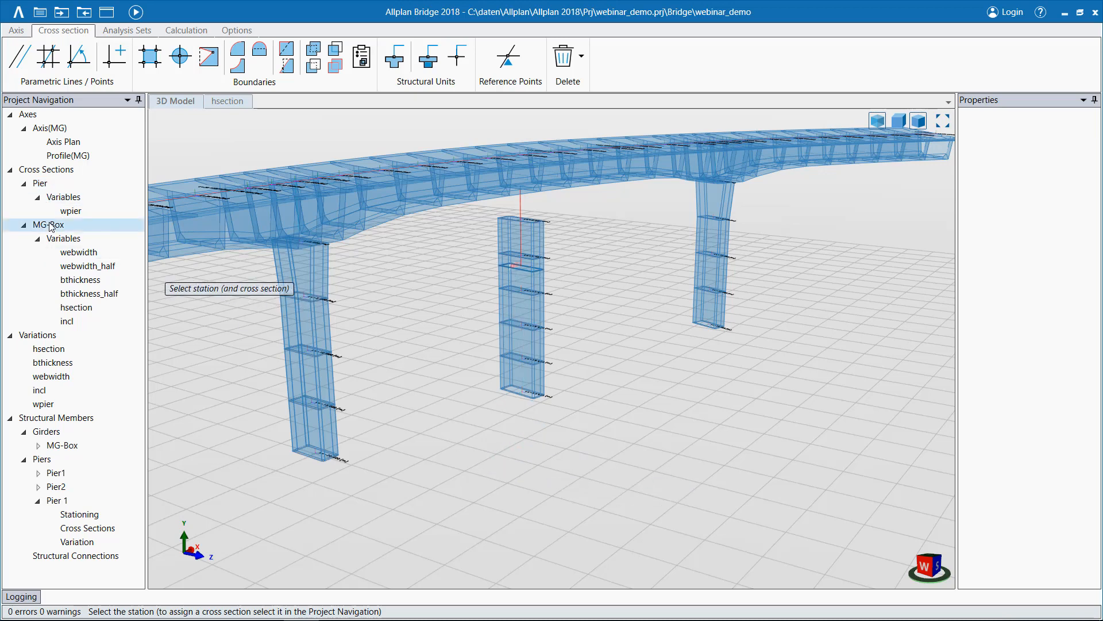
pyautogui.click(539, 479)
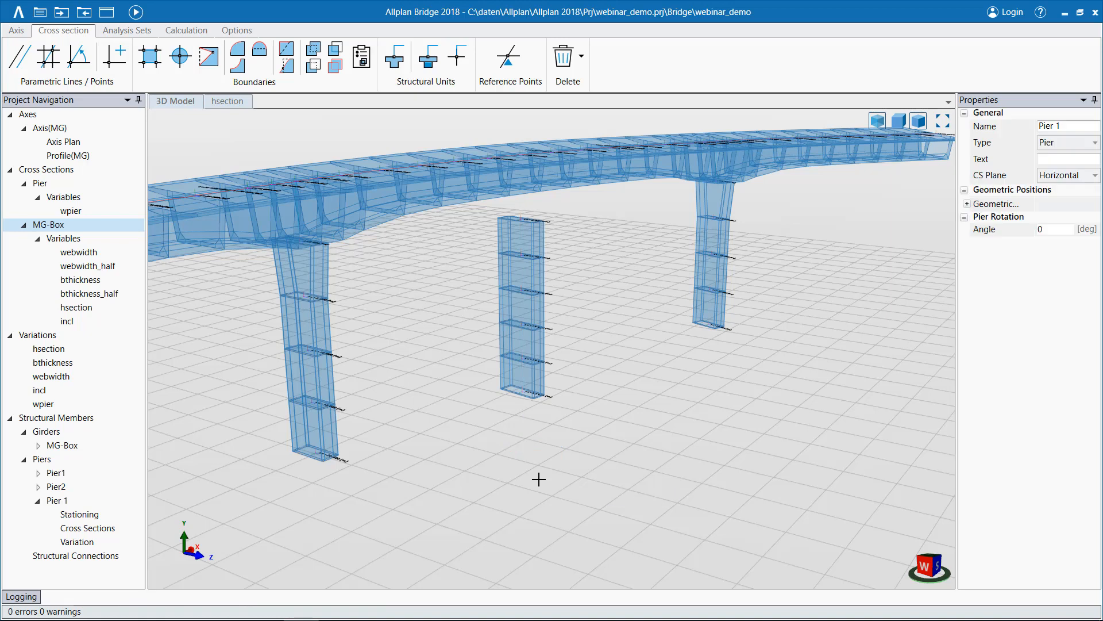
pyautogui.rightClick(62, 503)
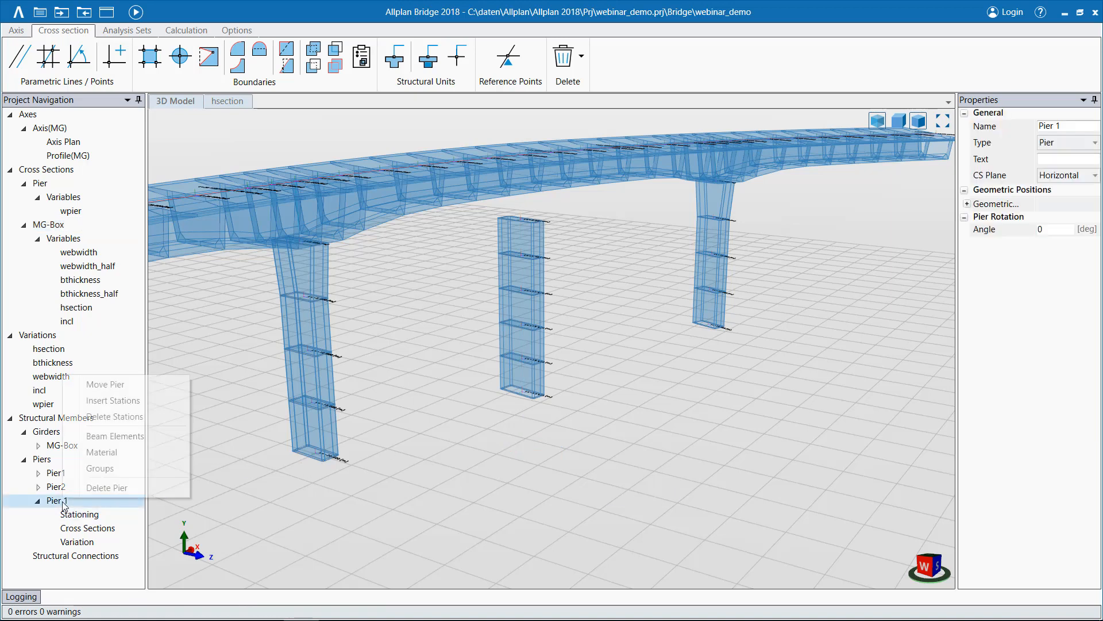
pyautogui.click(112, 489)
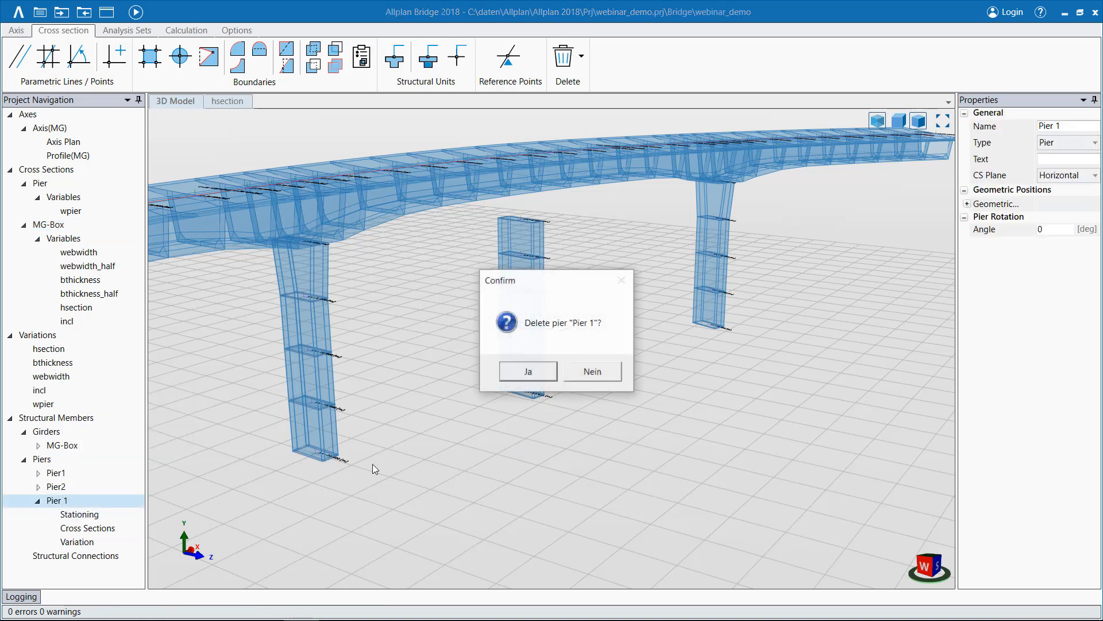
pyautogui.click(525, 374)
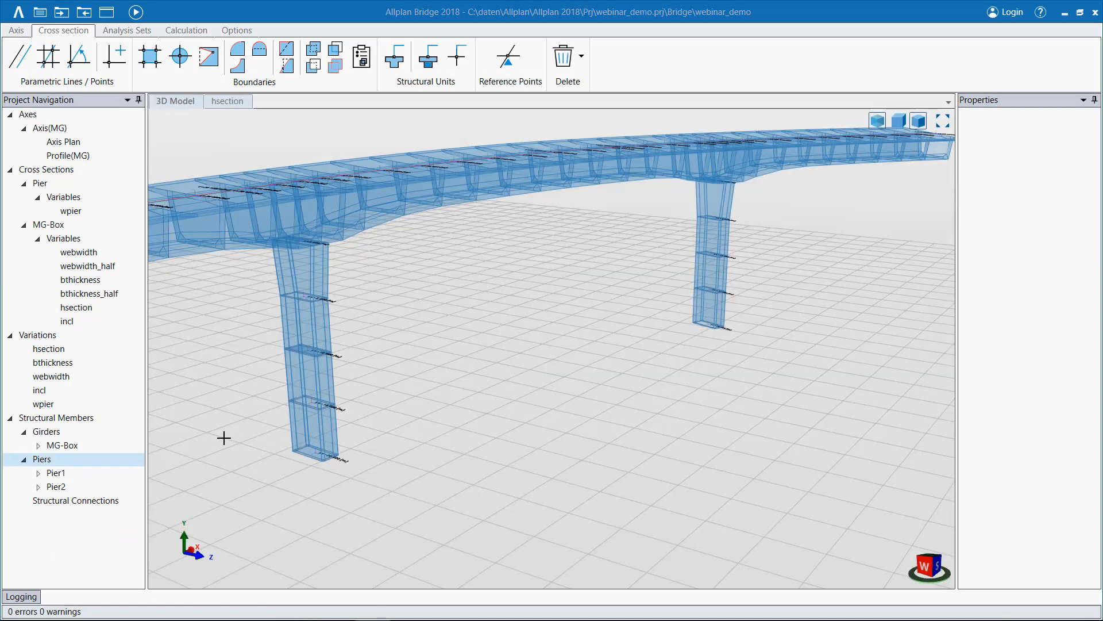
# Open the MG-Box girder's stationing table and look through its stations.
pyautogui.click(37, 448)
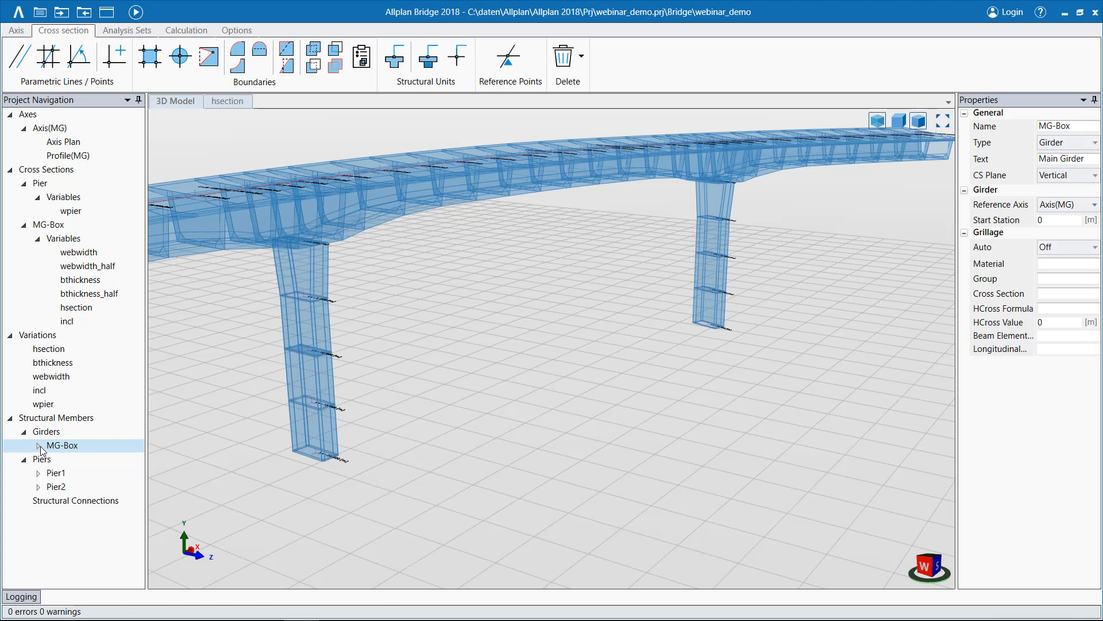
pyautogui.click(38, 445)
pyautogui.doubleClick(79, 459)
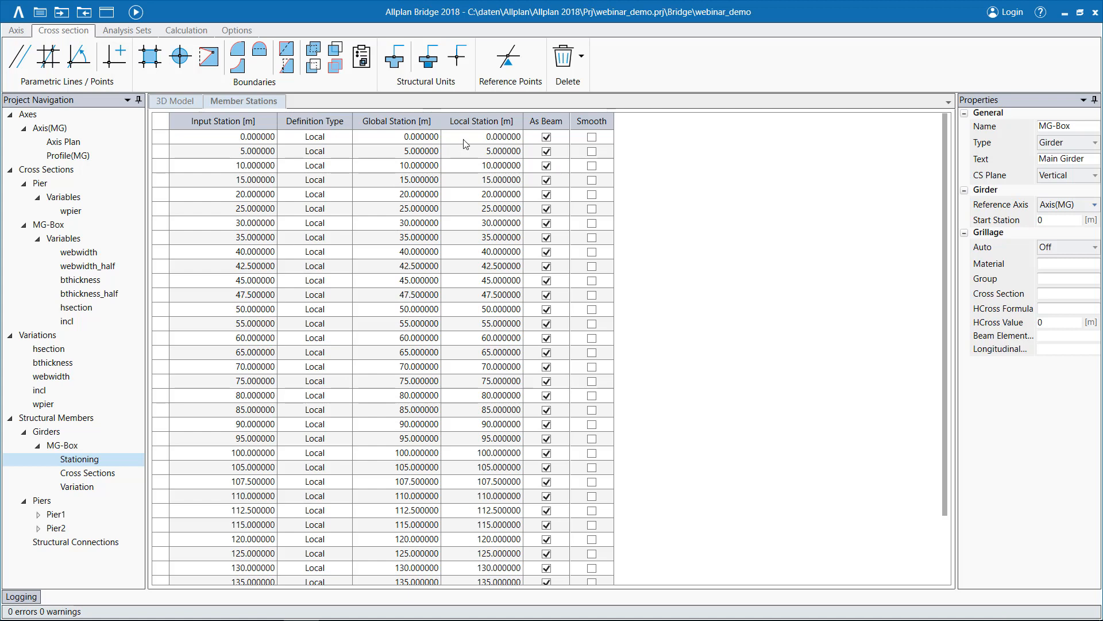
pyautogui.doubleClick(258, 195)
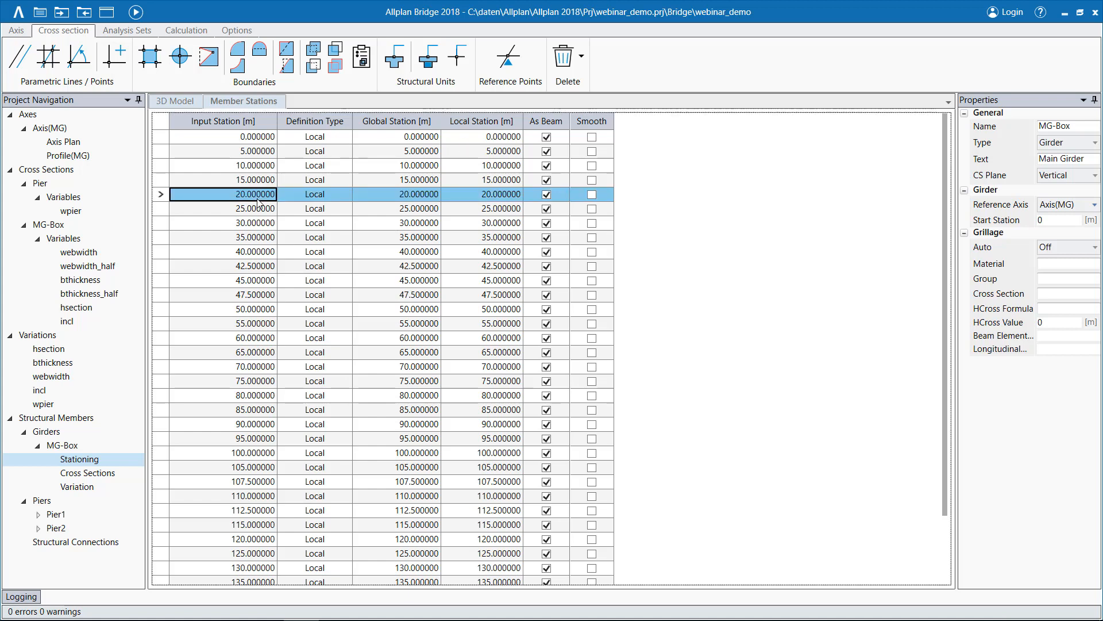
pyautogui.scroll(-2, 245, 422)
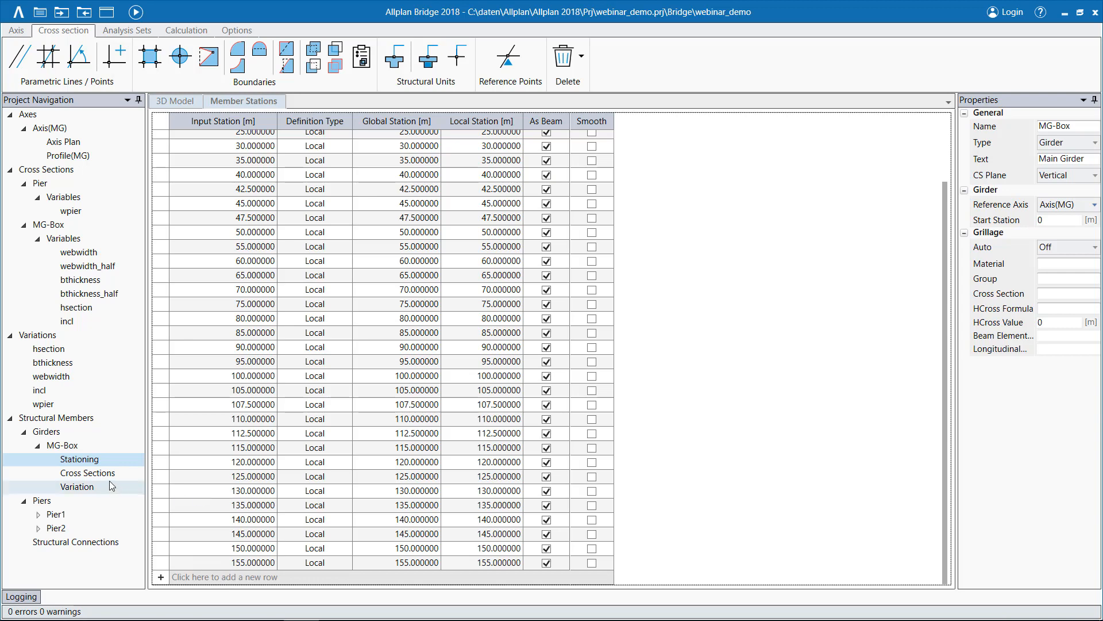
# Open the MG-Box girder's cross section table and check which cross sections can be assigned to the back side at station 20.
pyautogui.click(86, 473)
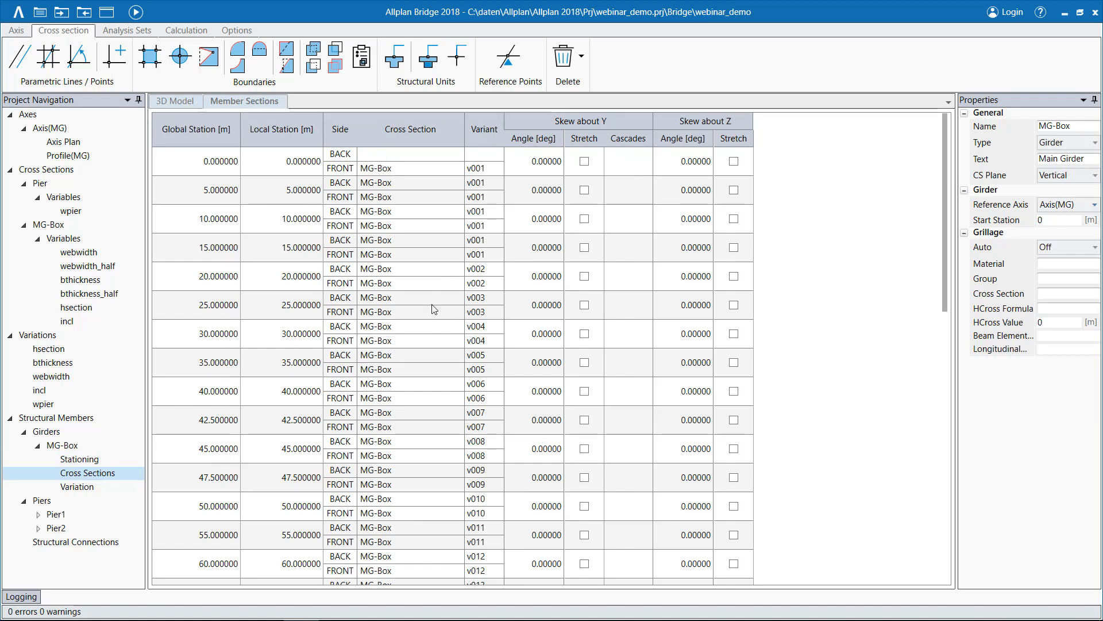
pyautogui.click(393, 271)
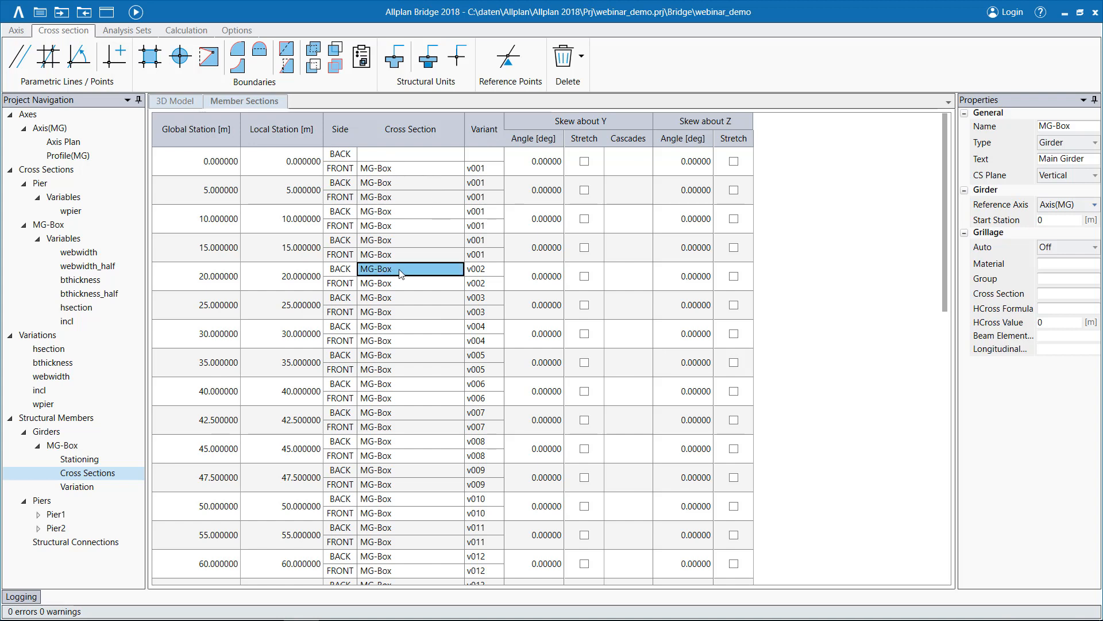
pyautogui.click(447, 270)
pyautogui.click(458, 269)
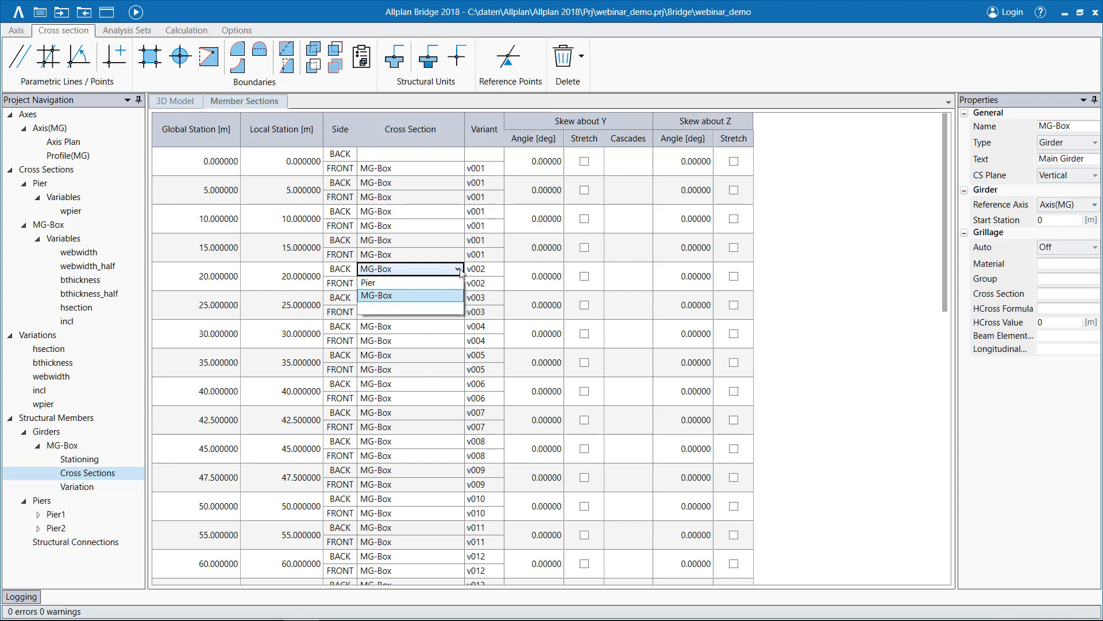
pyautogui.click(459, 269)
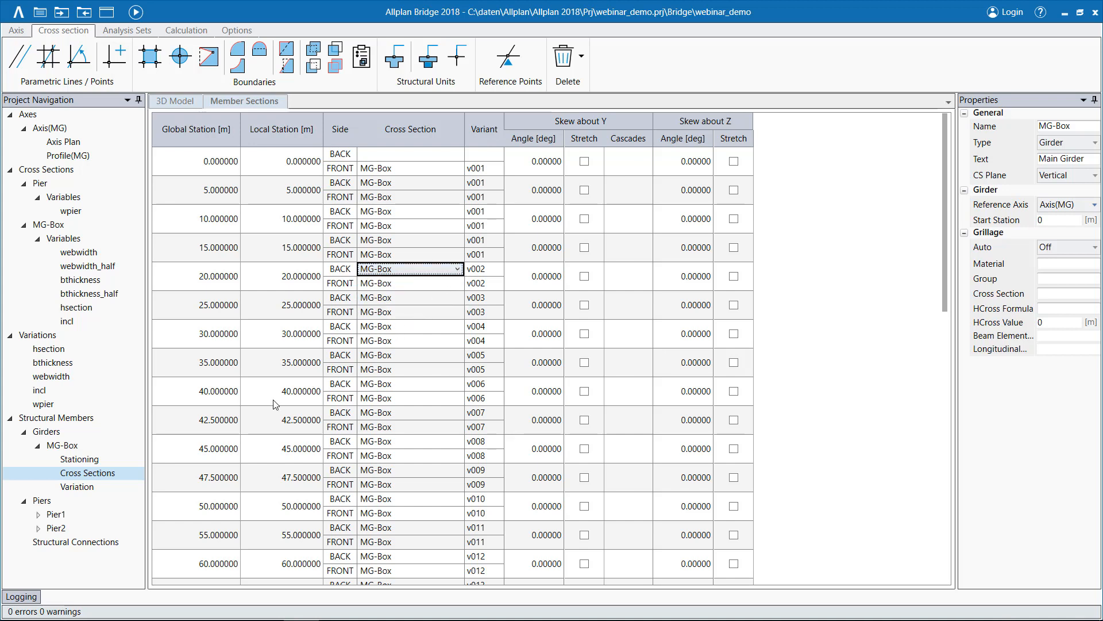
# Erase the girder's hsection expressions at station 0 and all subsequent stations in the MG-Box variation table, and recalculate the model.
pyautogui.click(77, 487)
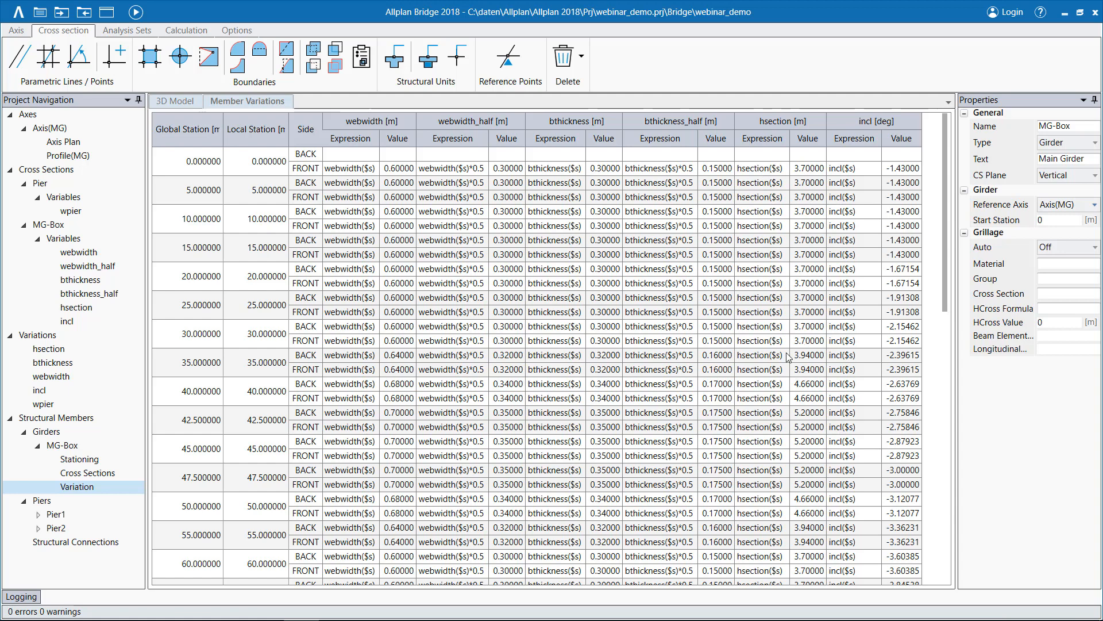
pyautogui.doubleClick(762, 168)
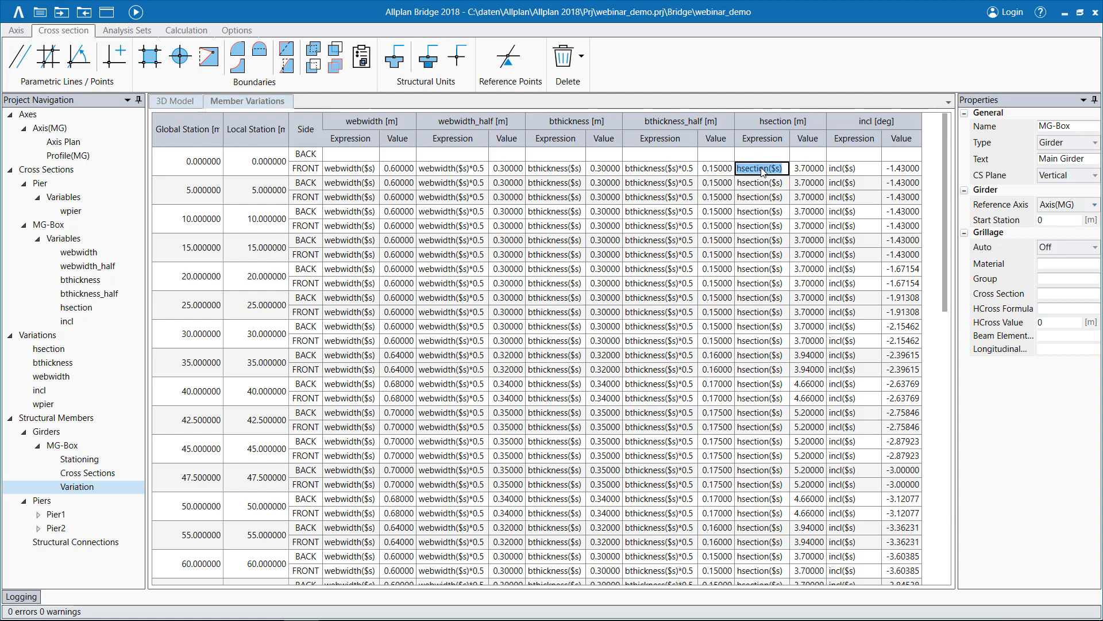
pyautogui.press('Delete')
pyautogui.press('Return')
pyautogui.rightClick(757, 171)
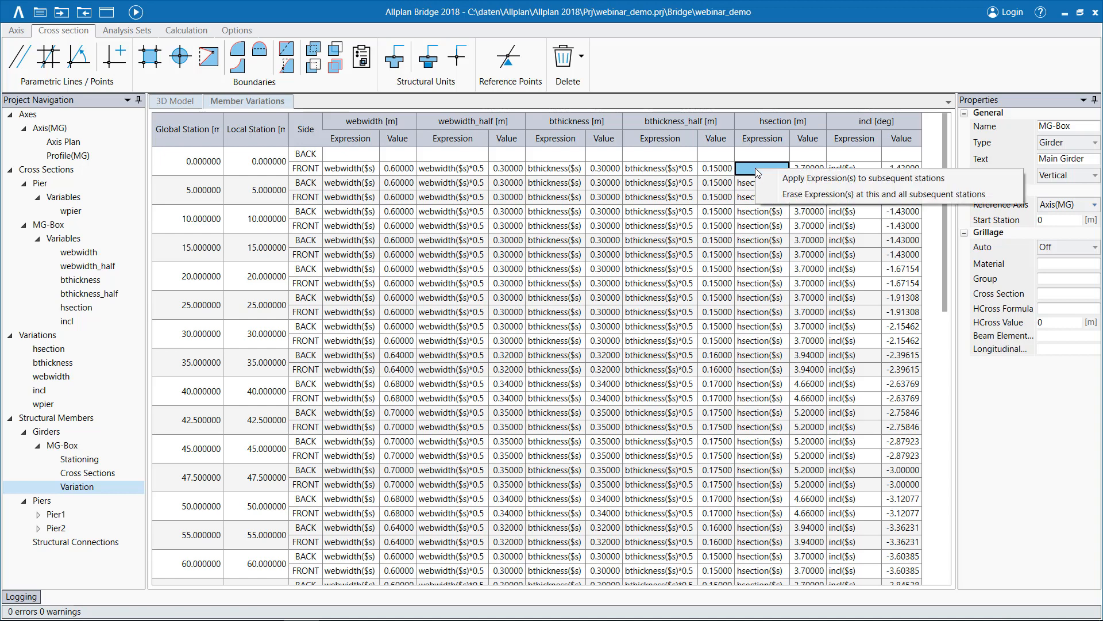
pyautogui.click(808, 195)
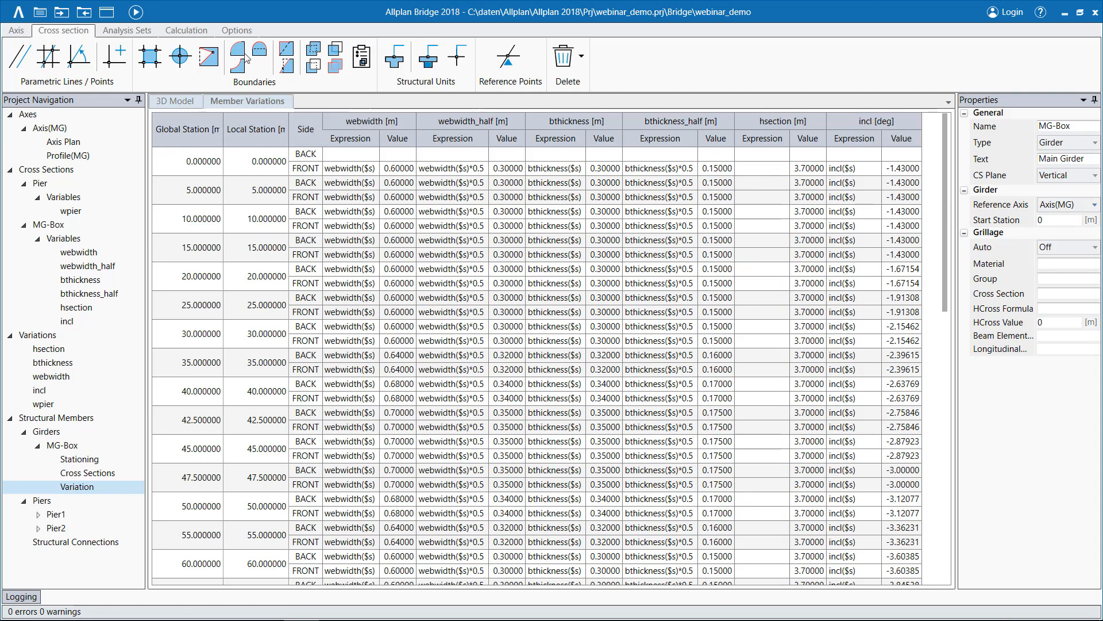
pyautogui.click(137, 14)
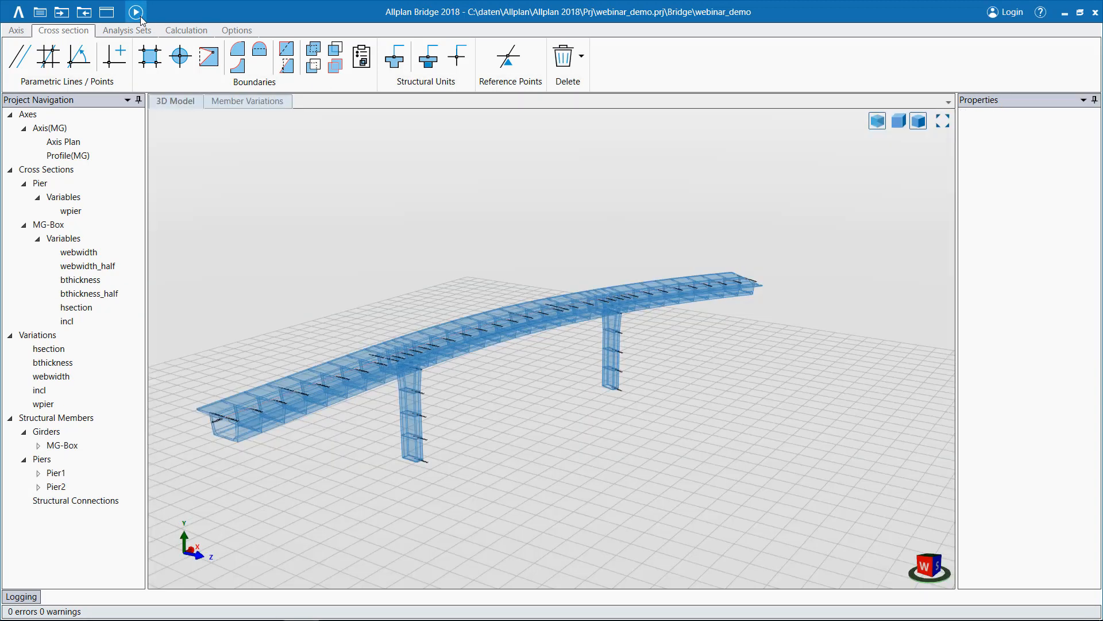
# Assign the hsection variation table to the hsection variable at all MG-Box girder stations and recalculate the model.
pyautogui.moveTo(732, 485); pyautogui.dragTo(641, 461, button='middle')
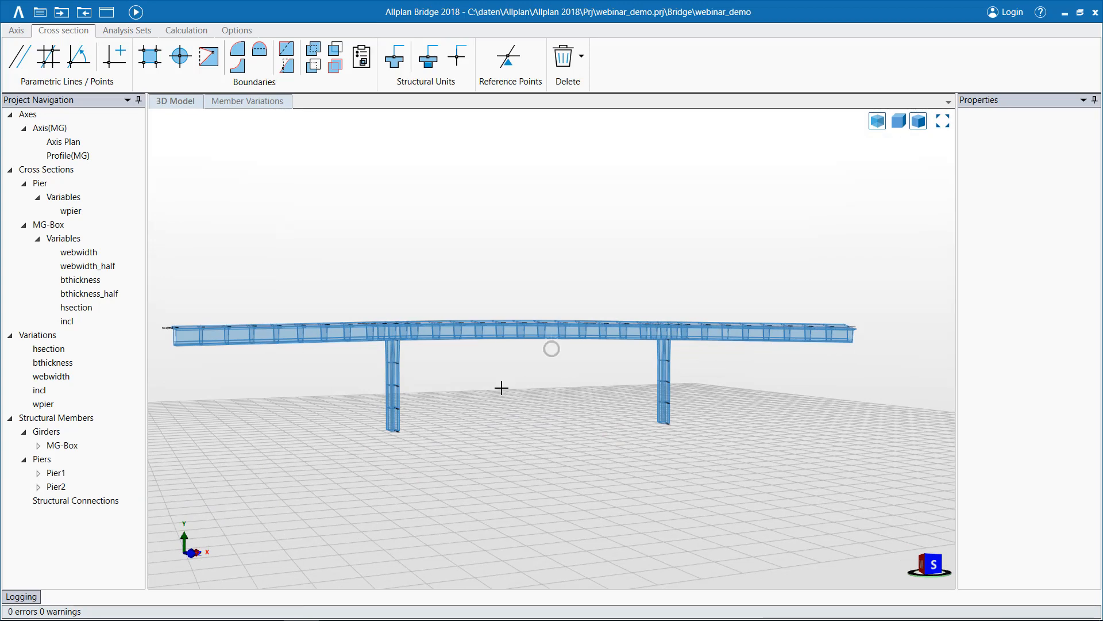
pyautogui.moveTo(502, 387); pyautogui.dragTo(562, 419, button='middle')
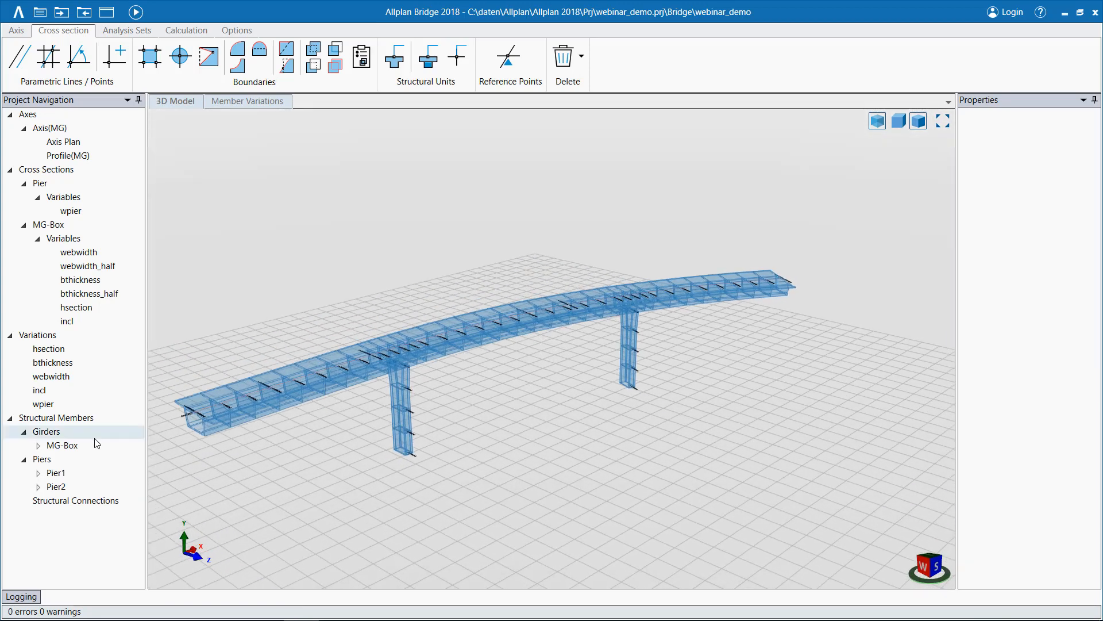
pyautogui.doubleClick(76, 446)
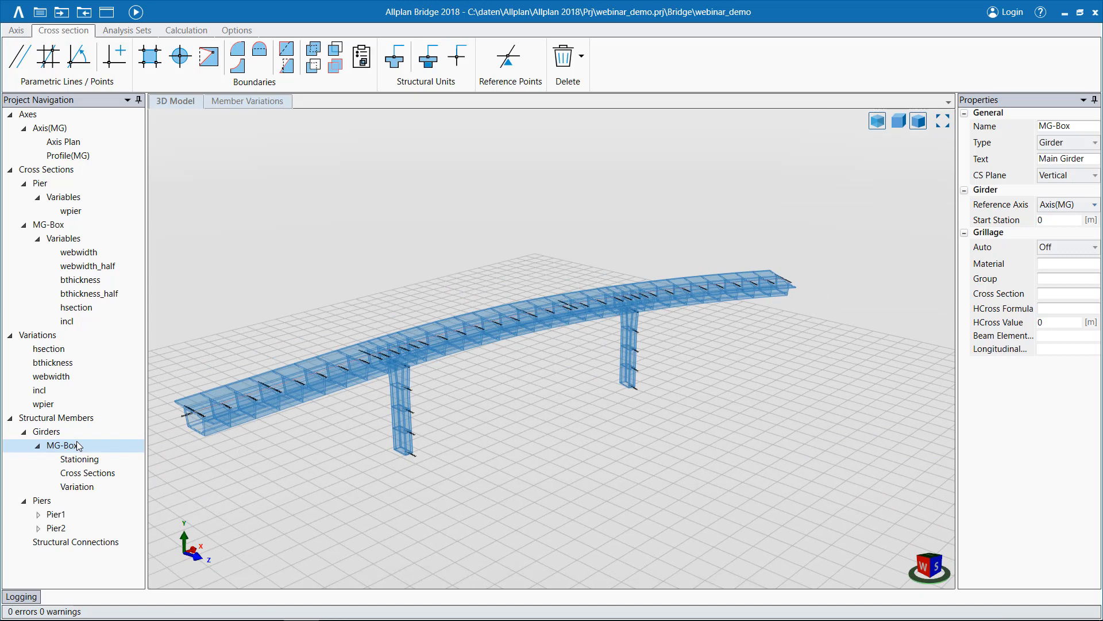
pyautogui.doubleClick(78, 487)
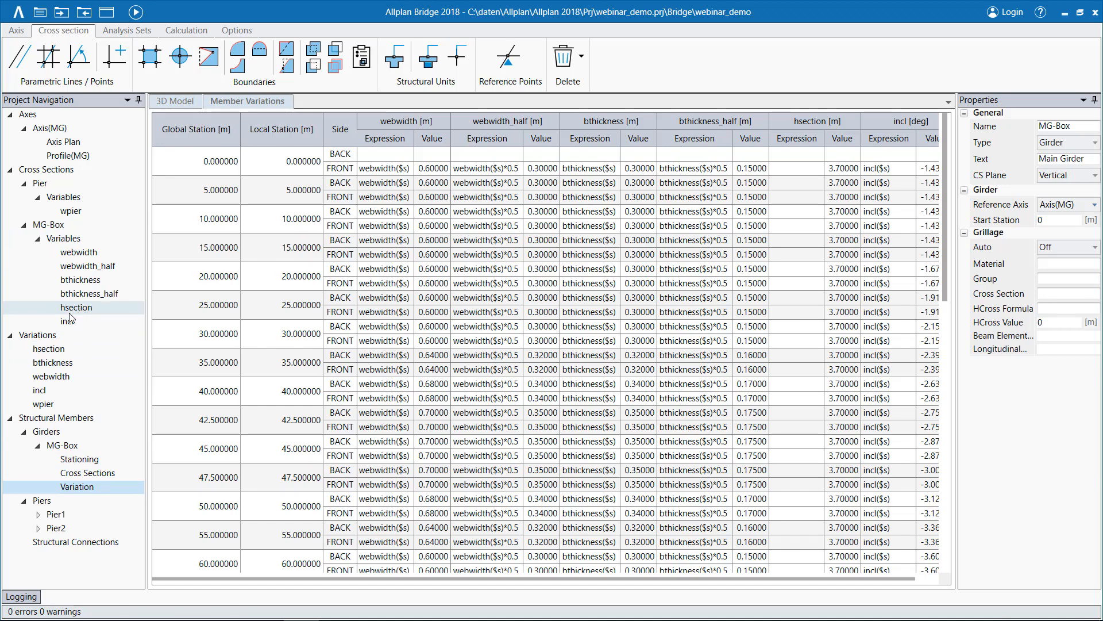
pyautogui.click(49, 355)
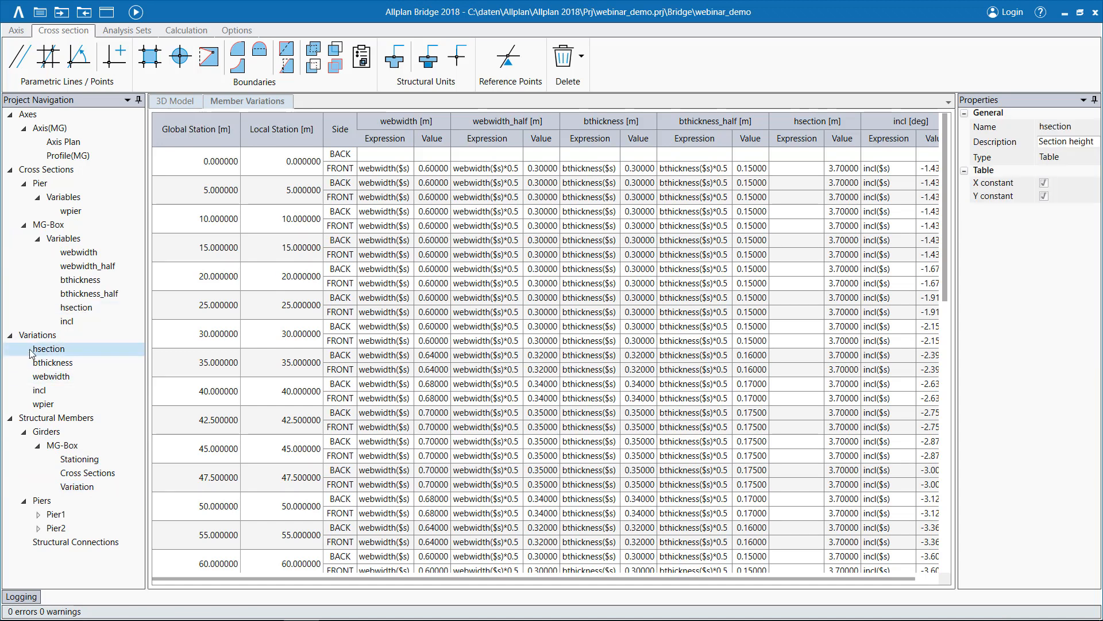
pyautogui.moveTo(43, 354); pyautogui.dragTo(814, 127)
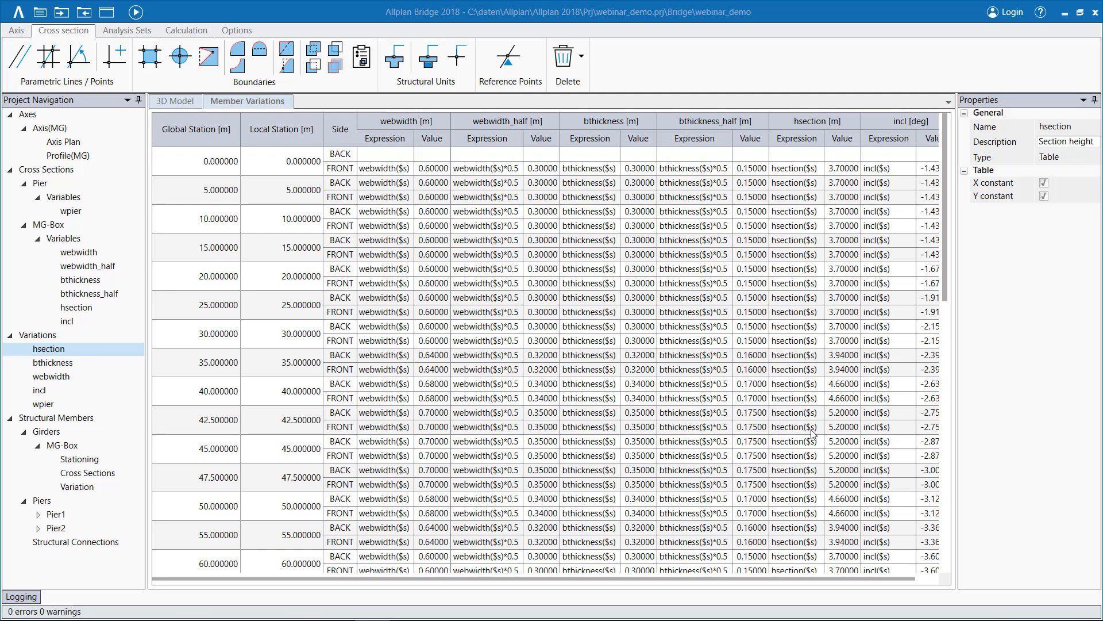
pyautogui.click(182, 102)
pyautogui.click(138, 13)
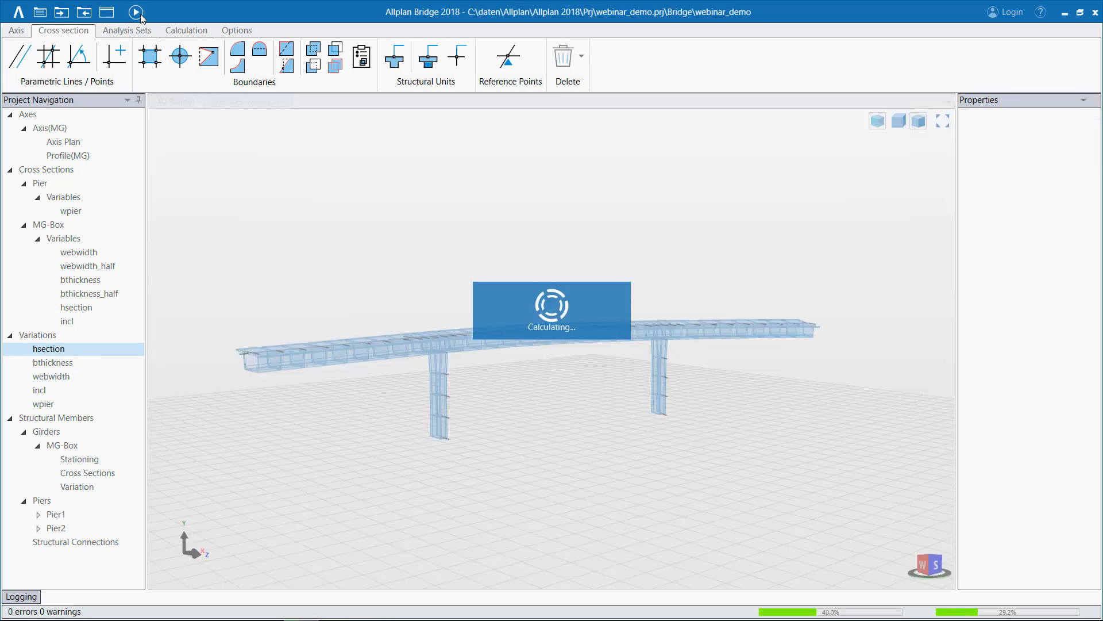
pyautogui.moveTo(587, 405)
pyautogui.mouseDown(button='middle')
pyautogui.moveTo(586, 419)
pyautogui.moveTo(517, 410)
pyautogui.mouseUp(button='middle')
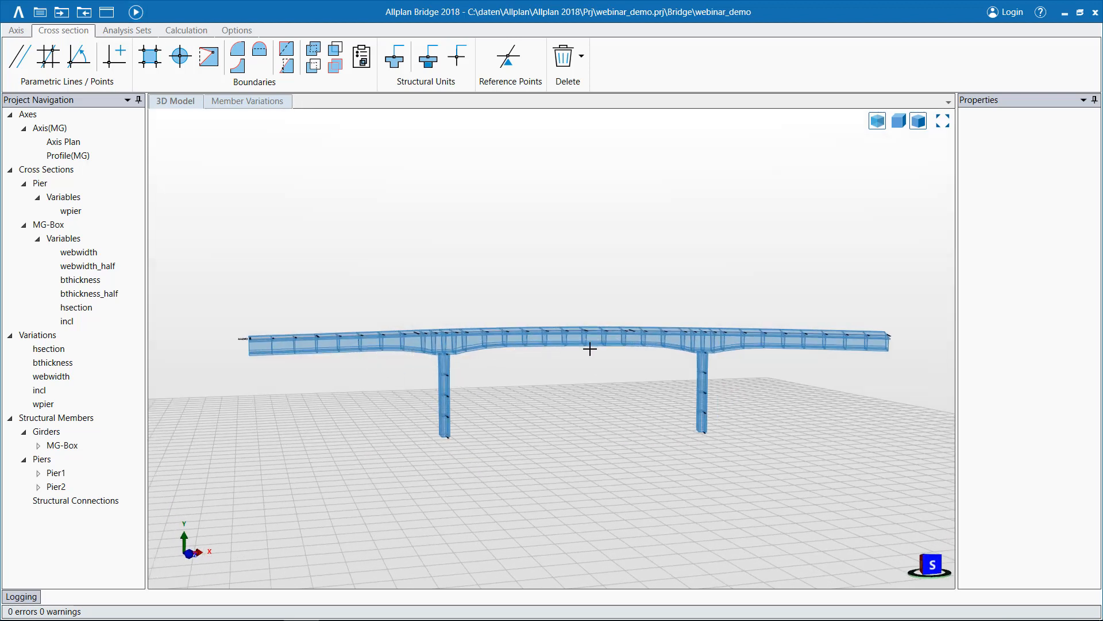
pyautogui.moveTo(571, 447)
pyautogui.mouseDown(button='middle')
pyautogui.moveTo(581, 460)
pyautogui.moveTo(643, 472)
pyautogui.mouseUp(button='middle')
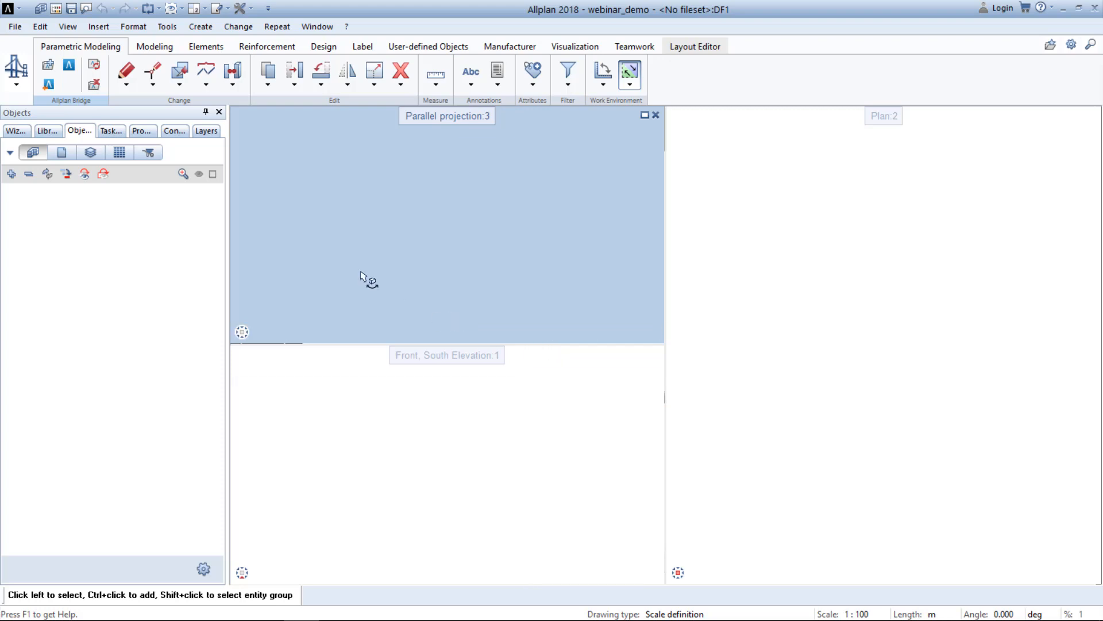
# In Allplan, update the webinar_demo bridge data with 3D bodies in separate drawings, the axis alongside them, and extrusion paths and sections in new drawings.
pyautogui.click(95, 65)
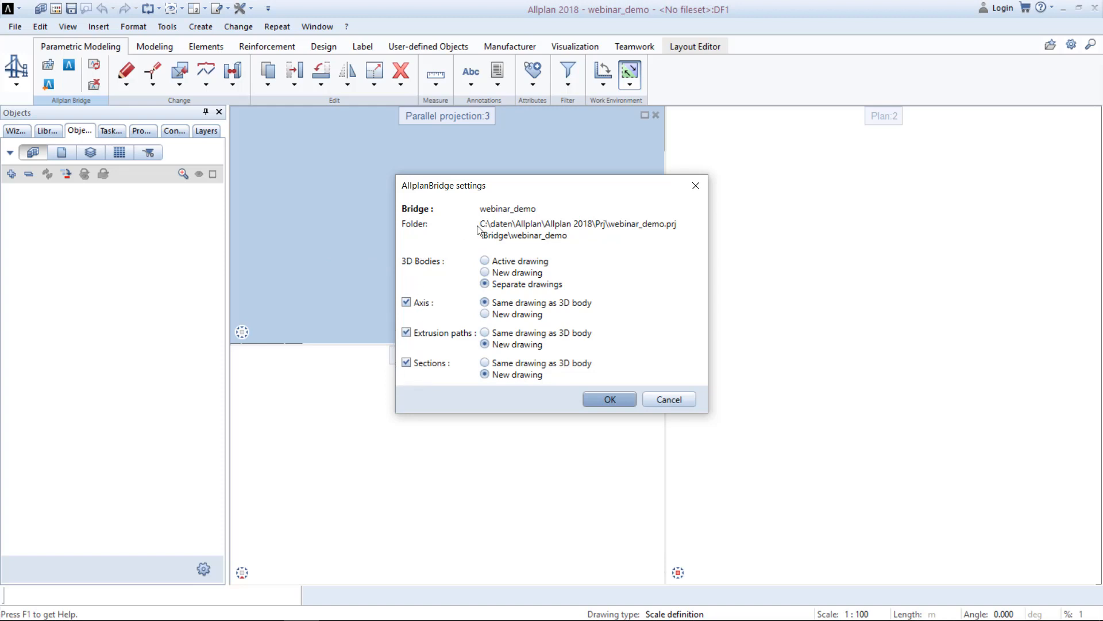
pyautogui.click(610, 400)
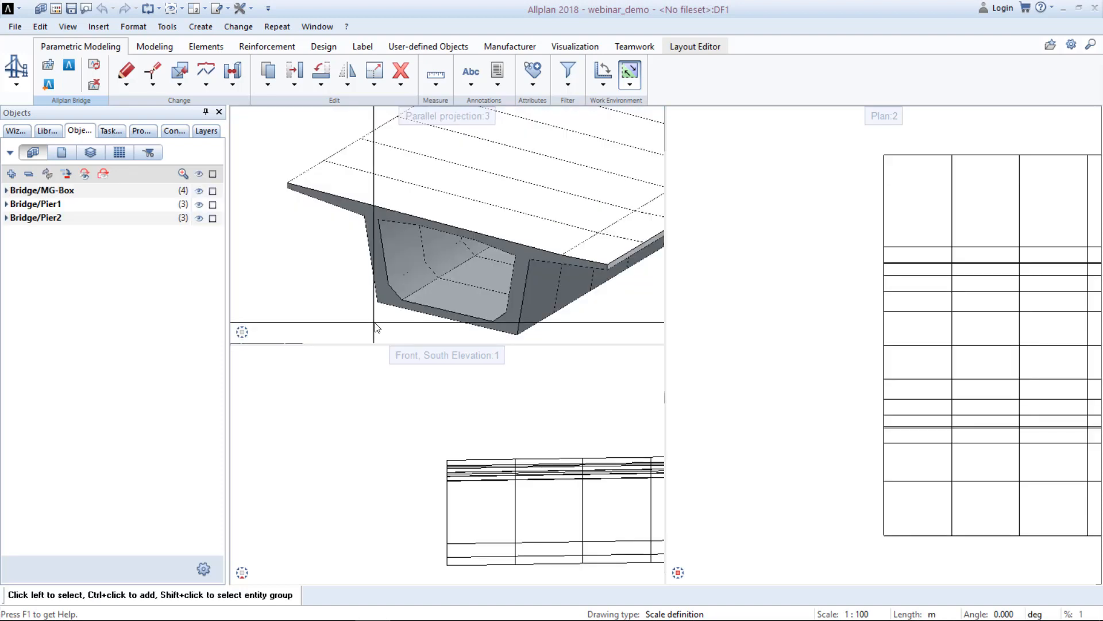
pyautogui.scroll(-5, 374, 322)
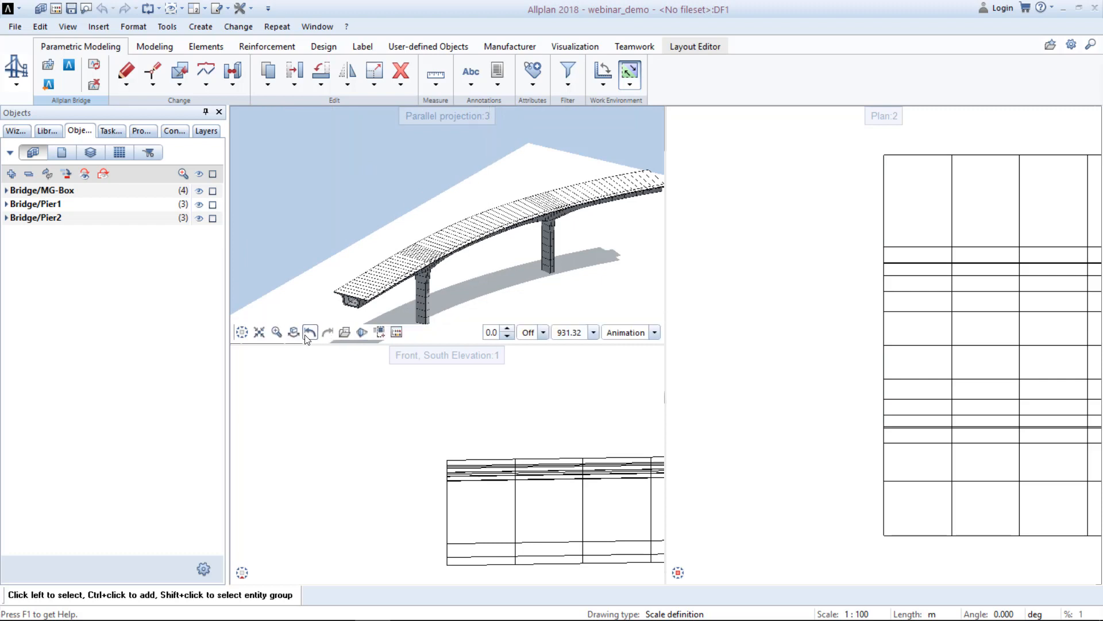
pyautogui.click(294, 332)
pyautogui.moveTo(503, 287); pyautogui.dragTo(541, 307)
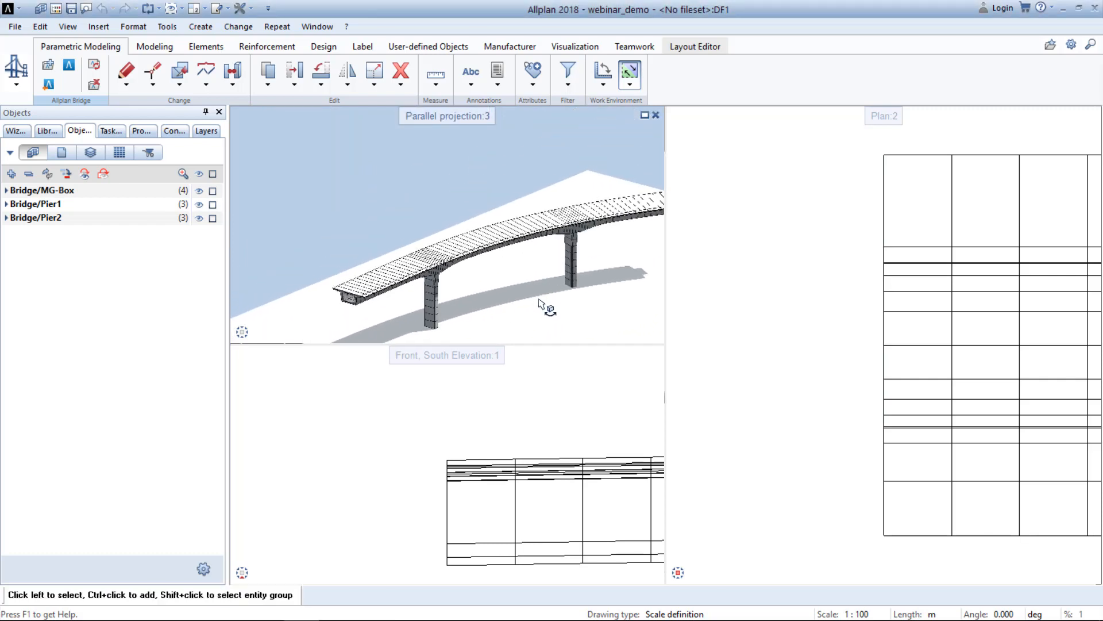
pyautogui.moveTo(539, 306); pyautogui.dragTo(465, 277, button='middle')
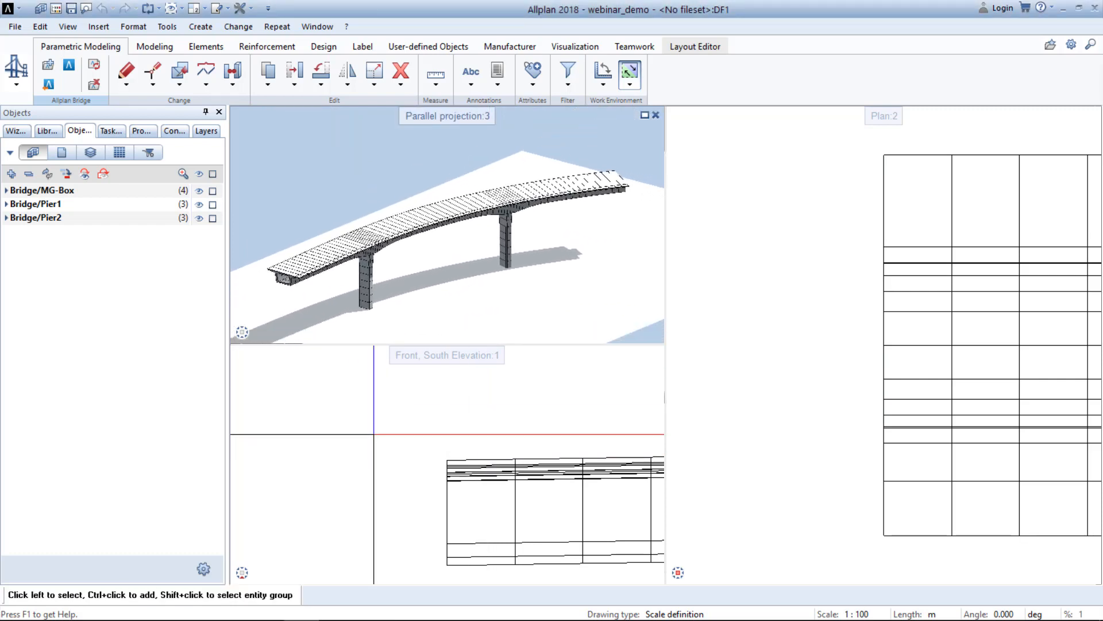
pyautogui.middleClick(381, 432)
pyautogui.middleClick(381, 432)
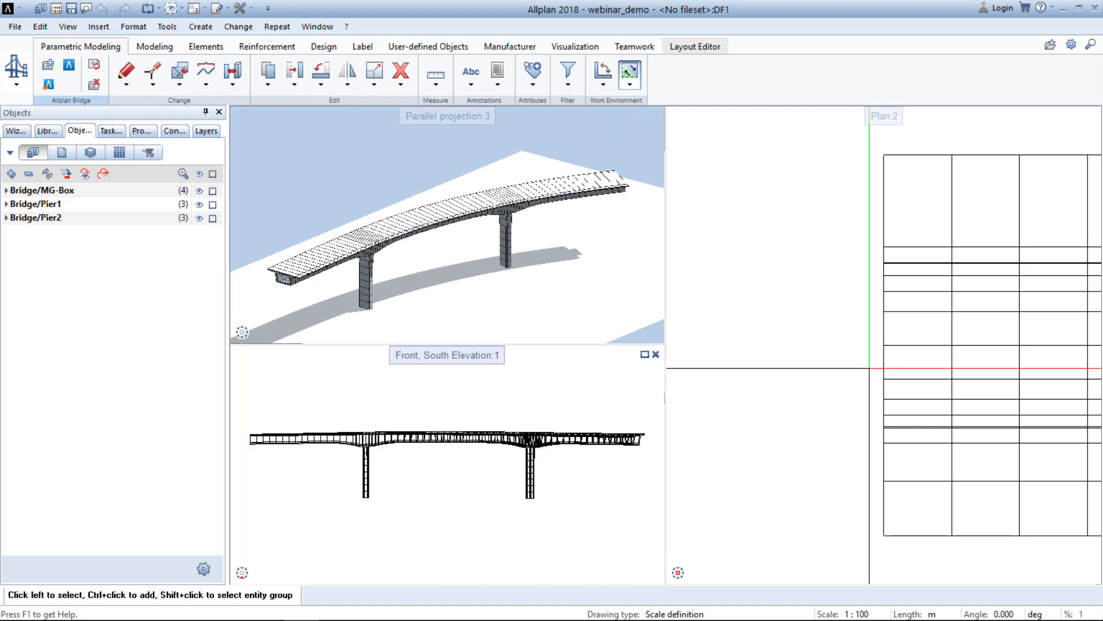
pyautogui.middleClick(741, 310)
pyautogui.middleClick(741, 310)
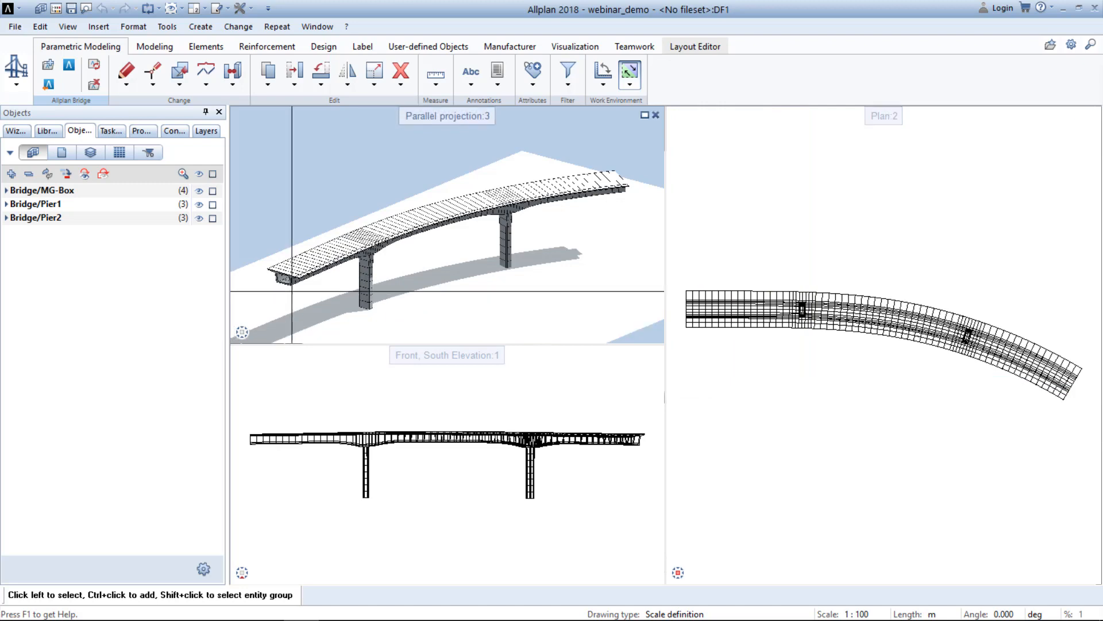
# Look through the Bridge/MG-Box object groups, including its 2D elements, 3D solids, 3D curves and element groups.
pyautogui.scroll(3, 313, 265)
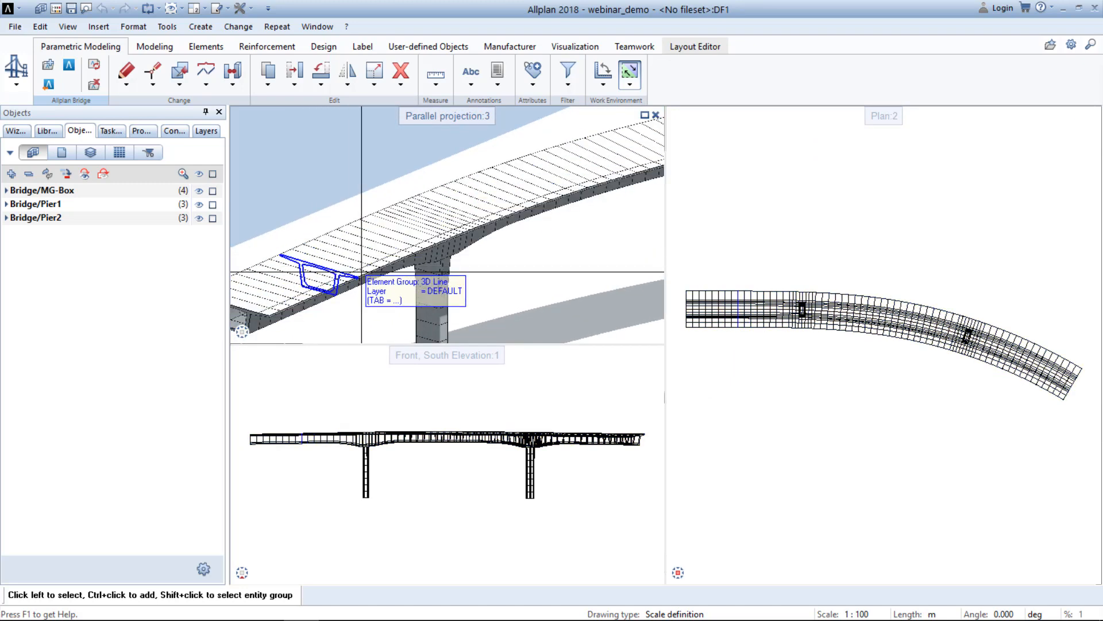
pyautogui.click(6, 190)
pyautogui.click(14, 204)
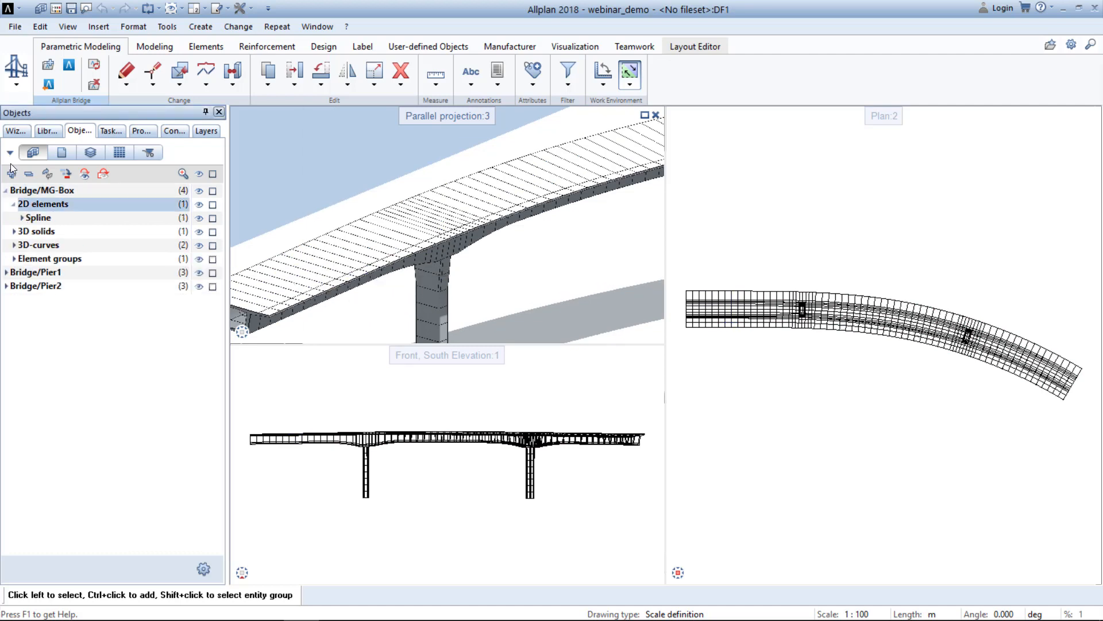
pyautogui.click(22, 217)
pyautogui.click(14, 244)
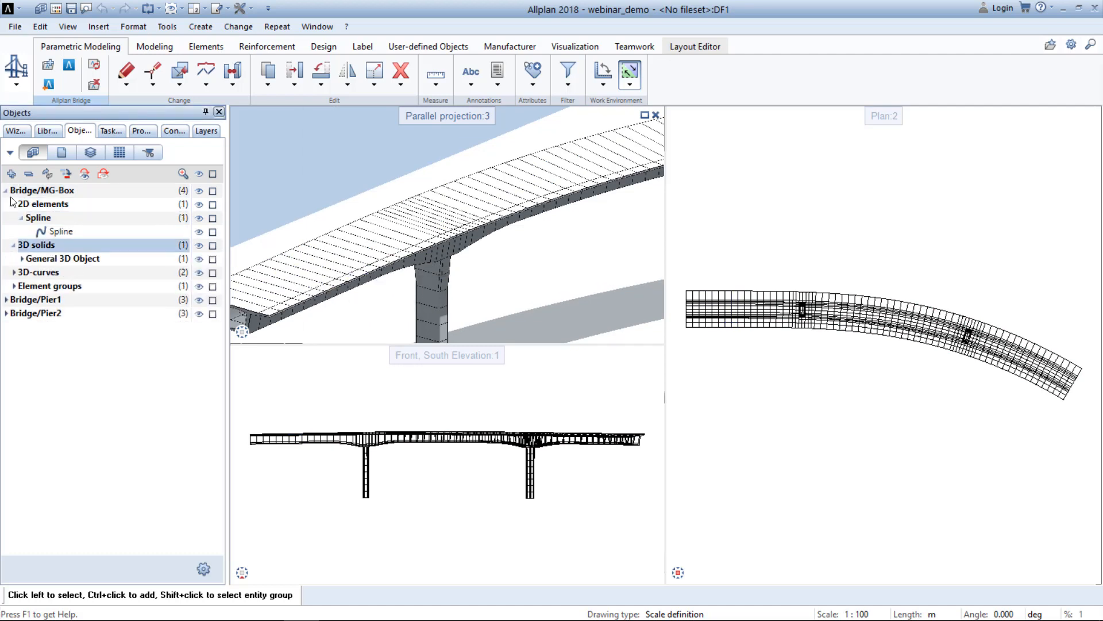
pyautogui.click(14, 272)
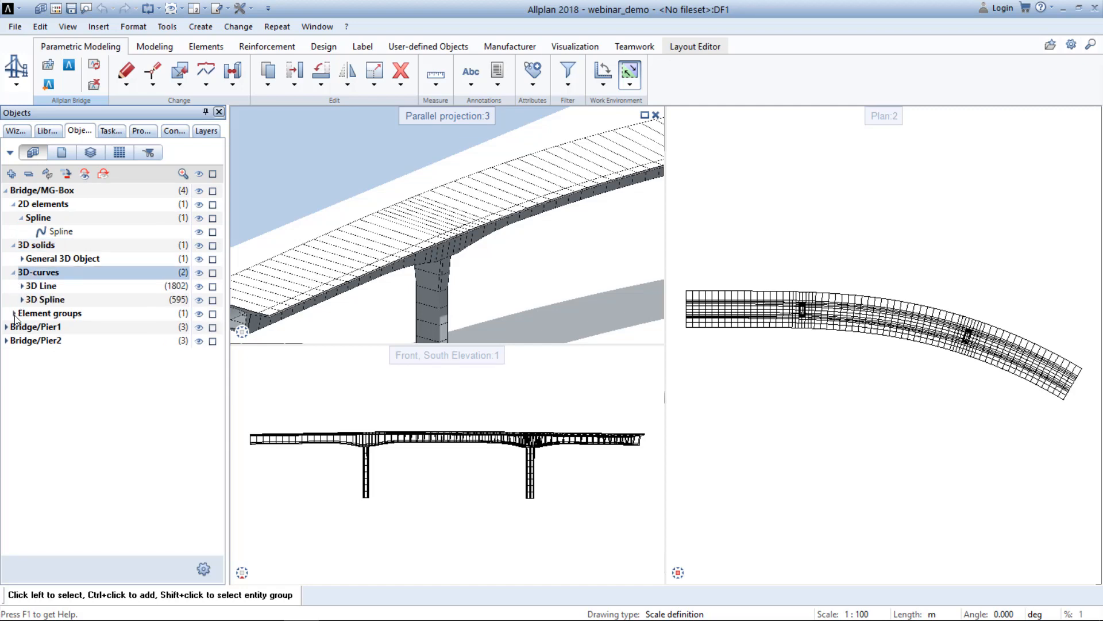
pyautogui.click(13, 314)
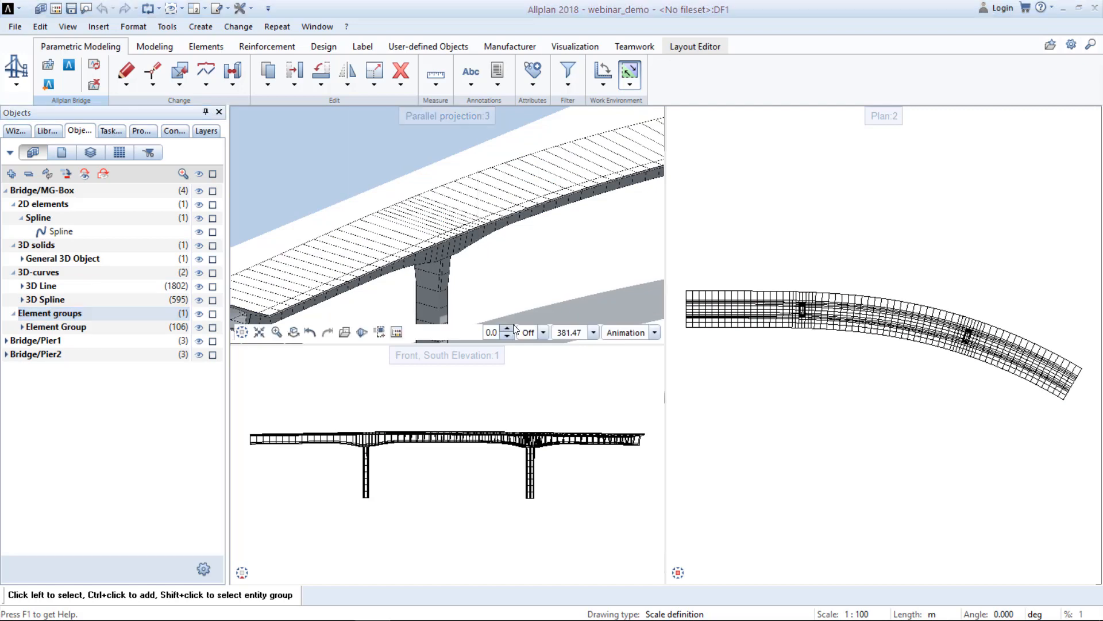
# Review how the bridge's drawing files are organised in the fileset structure and the building structure, and return to the model.
pyautogui.doubleClick(521, 287)
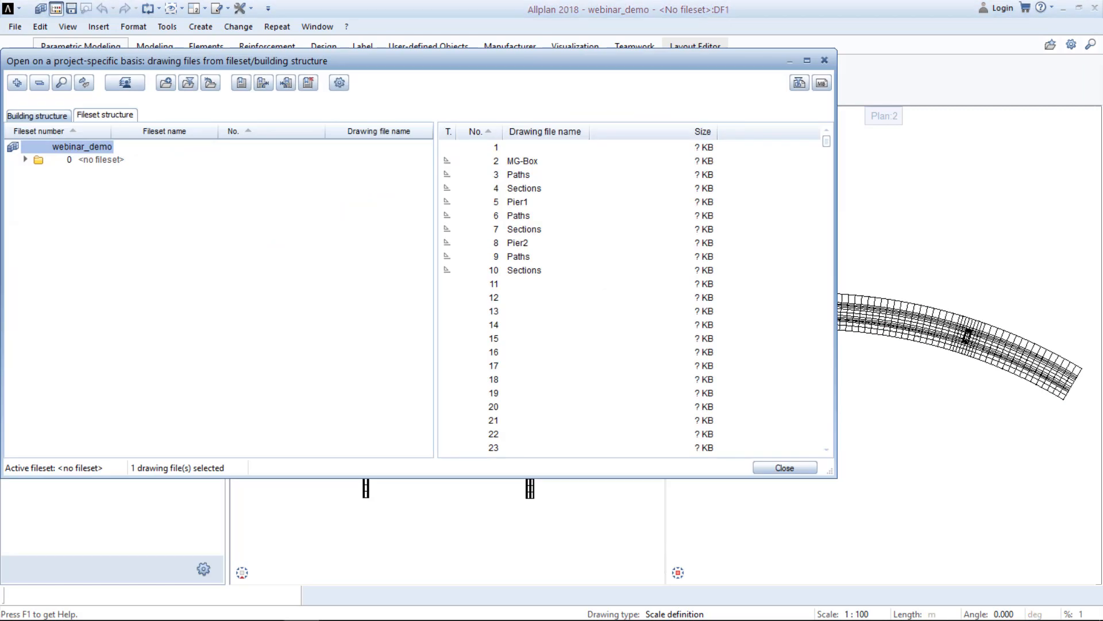
pyautogui.click(26, 159)
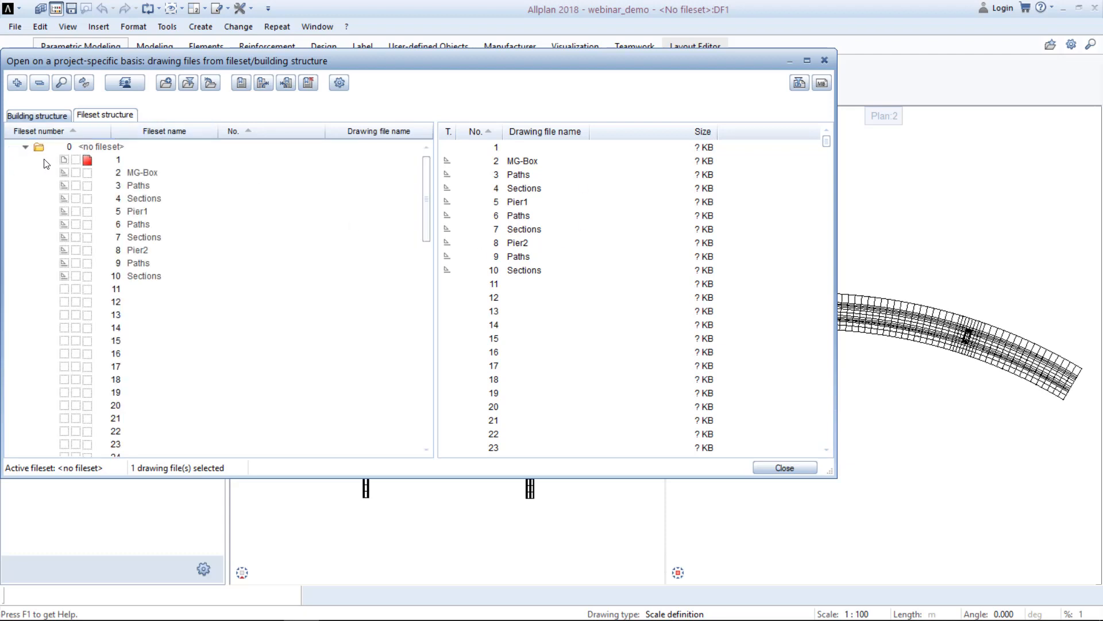
pyautogui.click(49, 117)
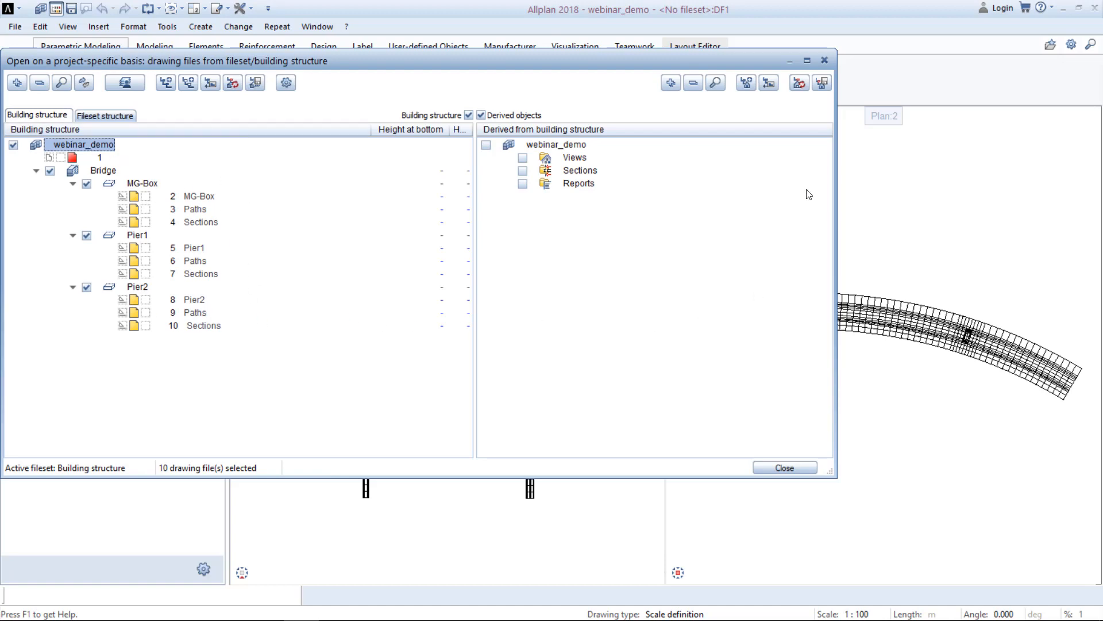
pyautogui.click(825, 60)
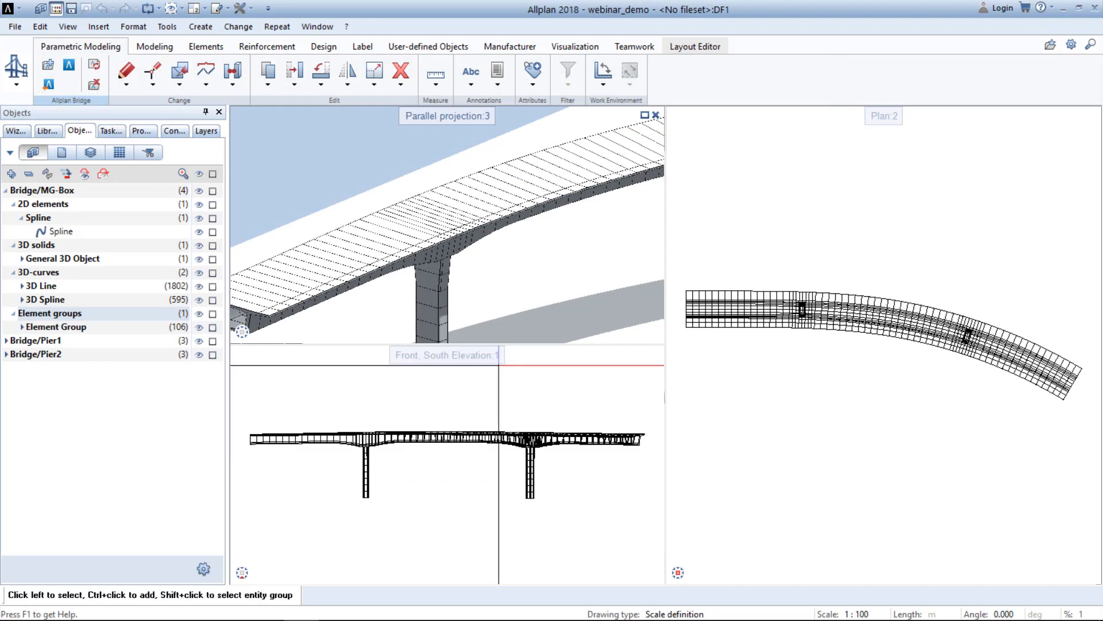
pyautogui.scroll(-3, 545, 282)
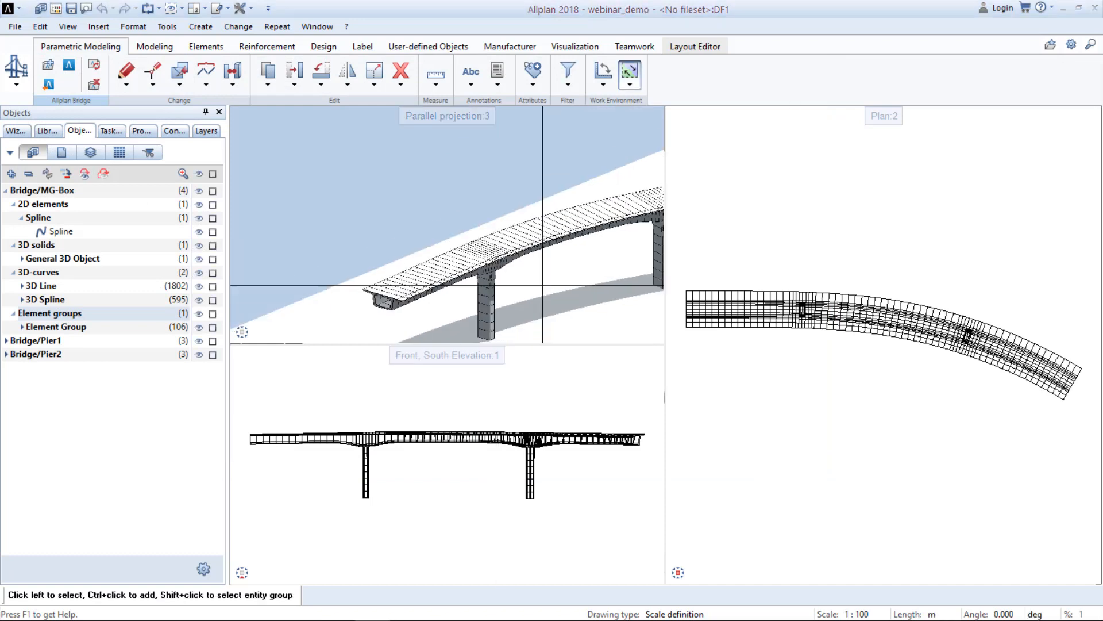
pyautogui.moveTo(550, 280); pyautogui.dragTo(472, 268, button='middle')
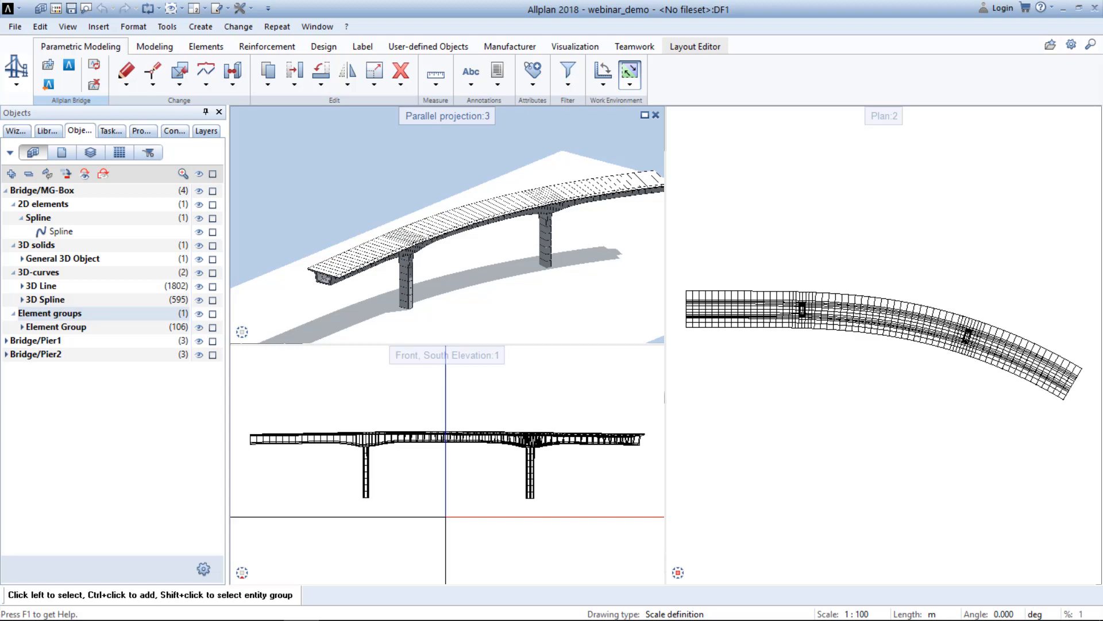
# Switch to Allplan Bridge and set the radius of the final circle segment in the Axis(MG) plan to 200 m.
pyautogui.click(337, 607)
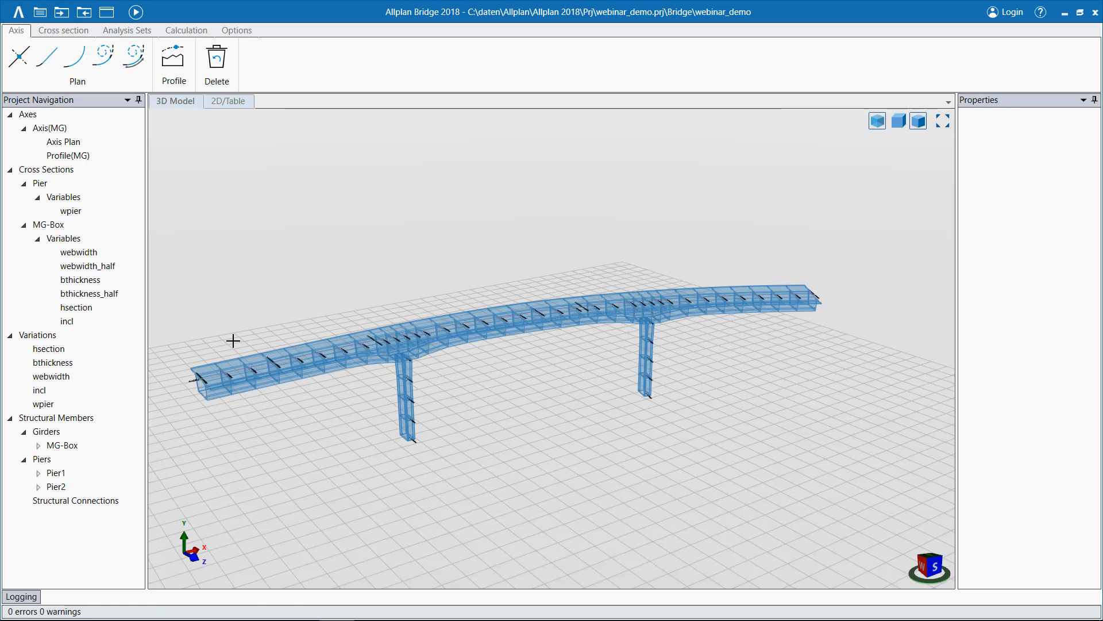
pyautogui.doubleClick(71, 147)
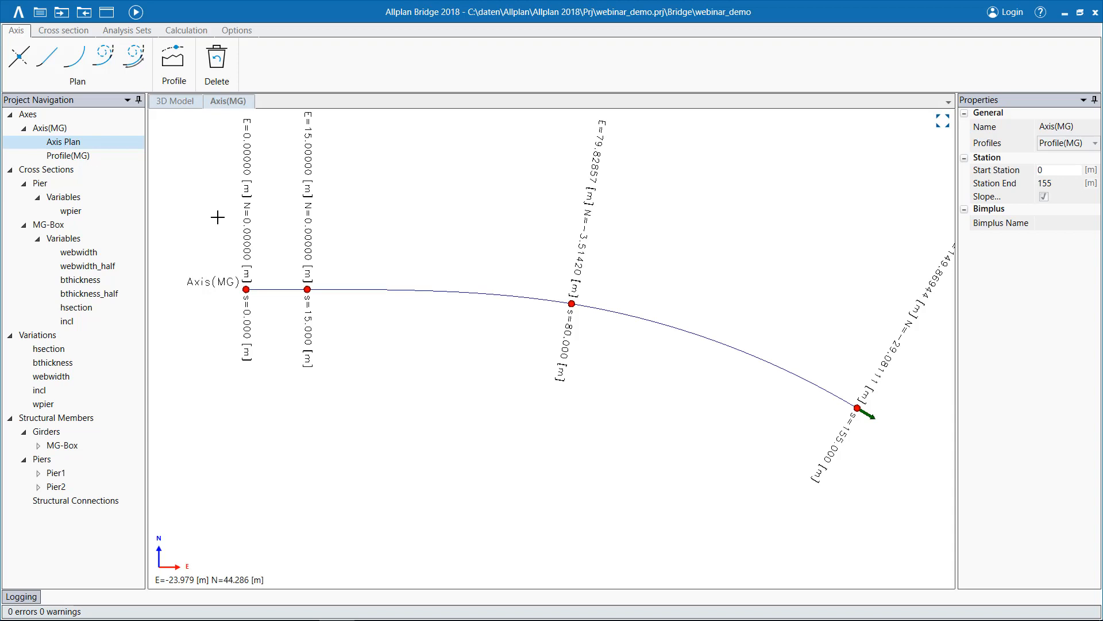
pyautogui.click(858, 409)
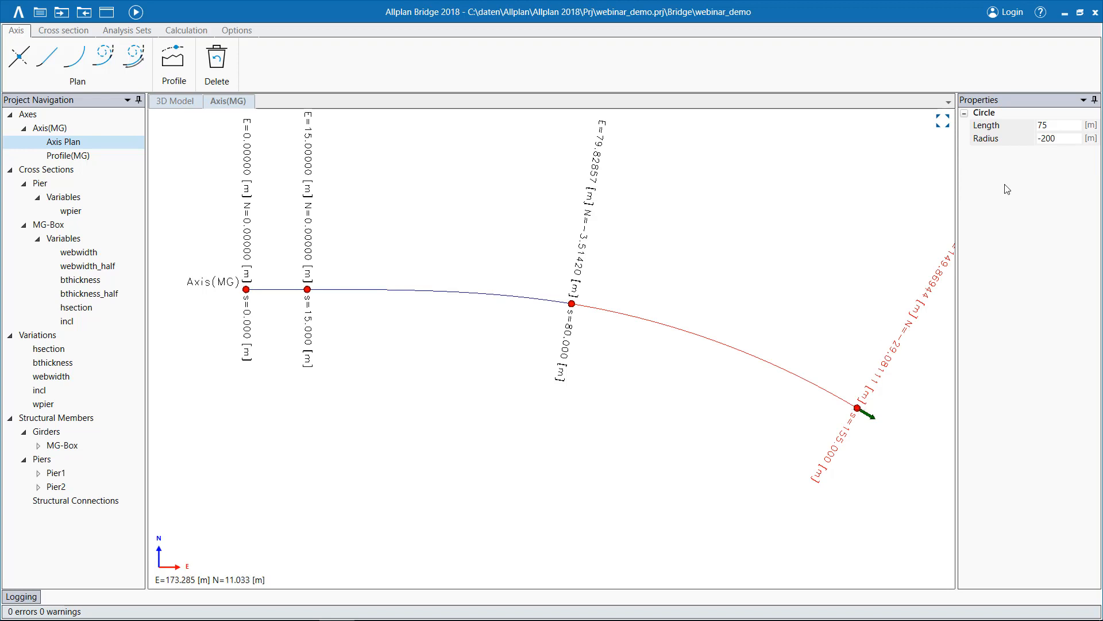
pyautogui.click(1067, 140)
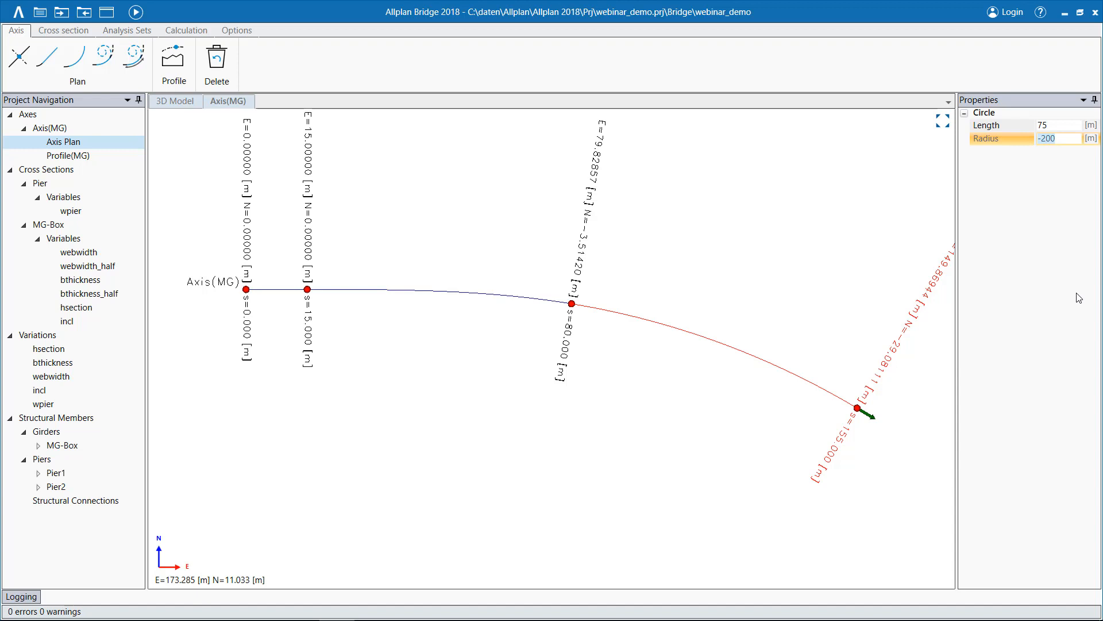
pyautogui.write('200')
pyautogui.press('Return')
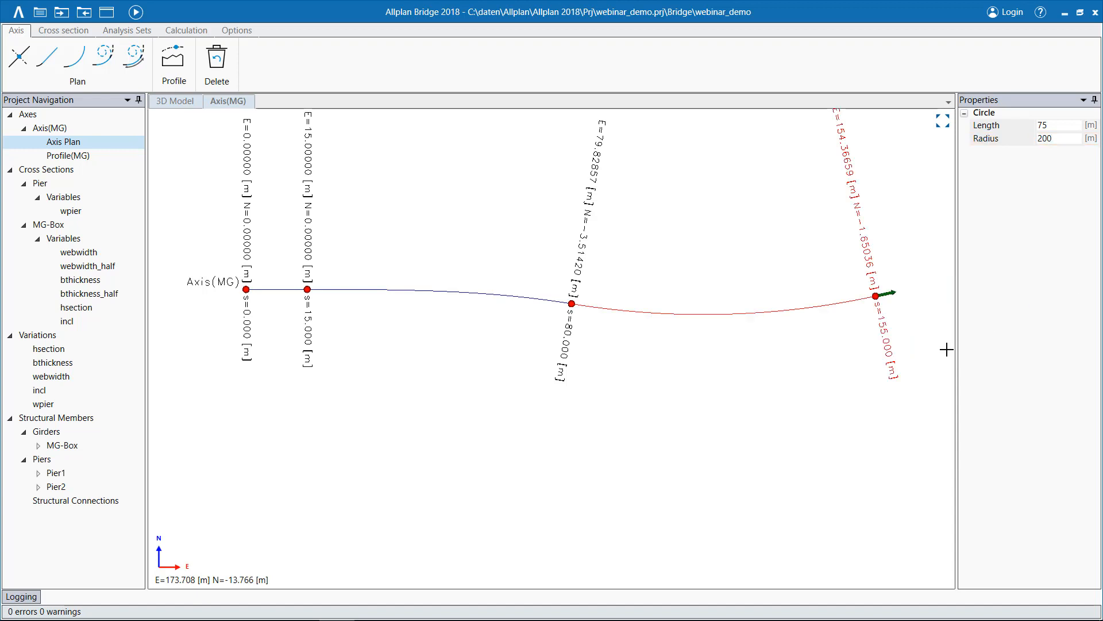
# Set the end curvature of the spiral ending at station 80 in the axis plan to 0.005.
pyautogui.click(569, 302)
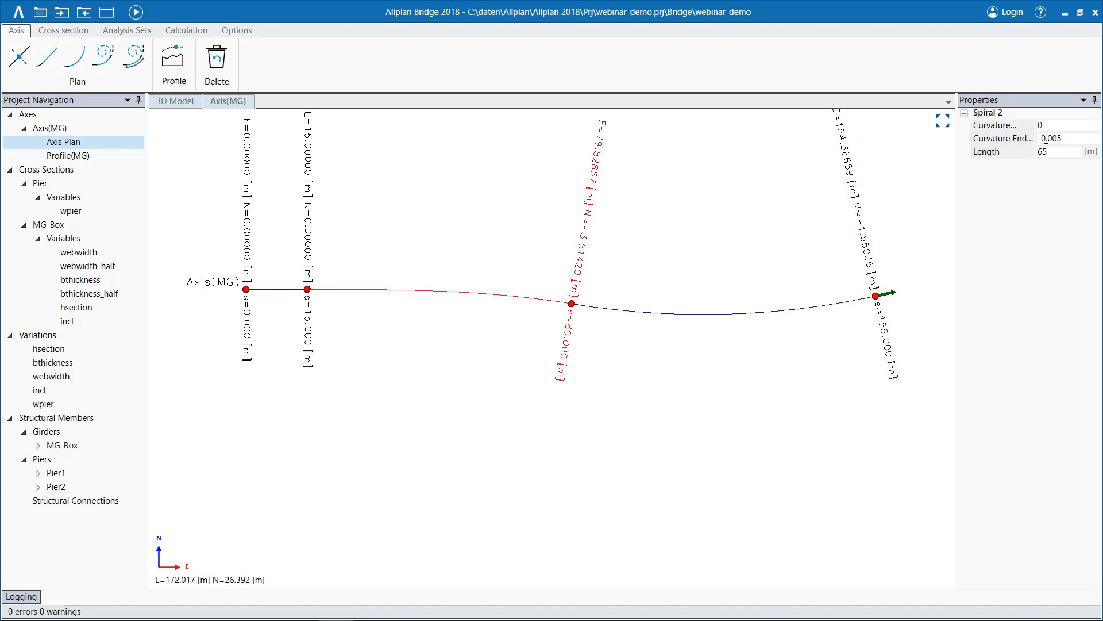
pyautogui.click(1046, 139)
pyautogui.press('BackSpace')
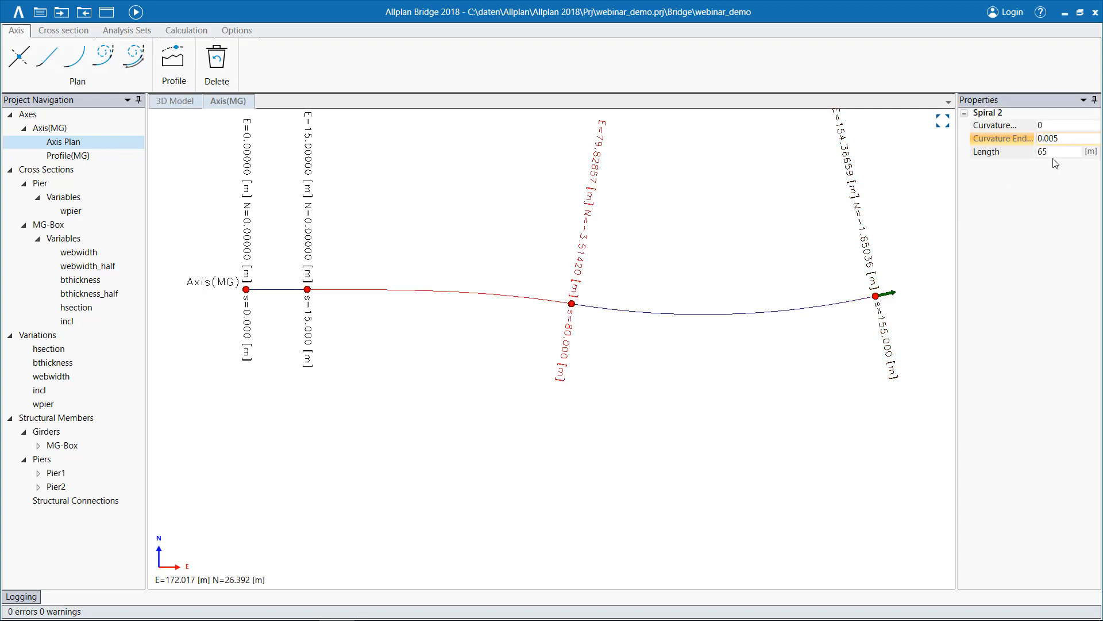
pyautogui.click(1057, 147)
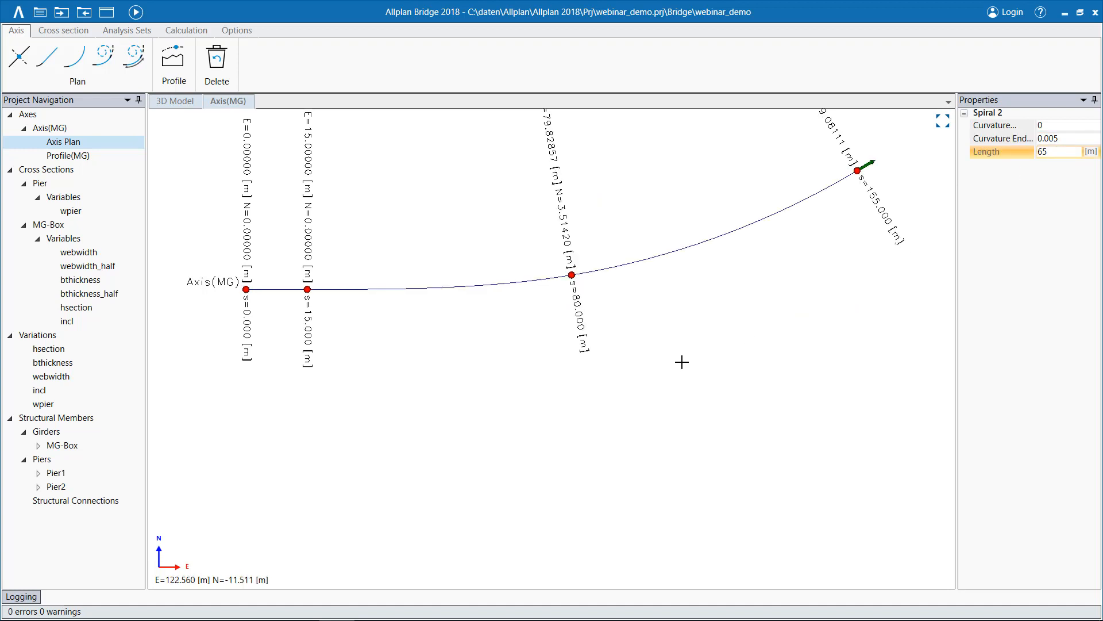
# Return to the 3D model and recalculate the bridge so that it follows the modified axis plan.
pyautogui.scroll(-1, 657, 365)
pyautogui.moveTo(528, 384); pyautogui.dragTo(488, 532, button='middle')
pyautogui.click(183, 102)
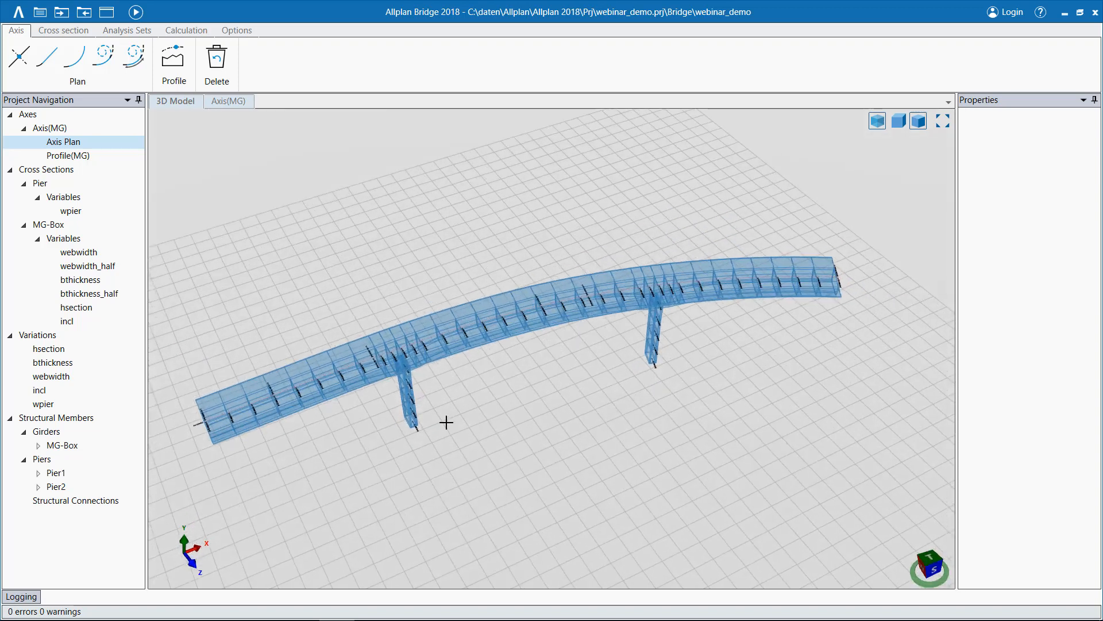
pyautogui.click(135, 12)
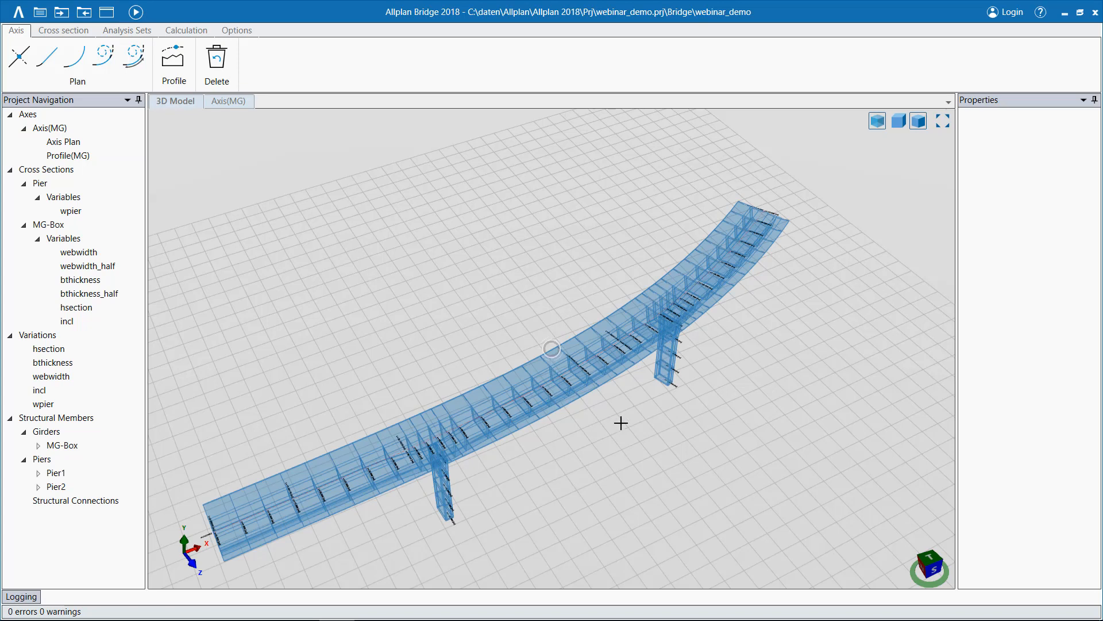
pyautogui.moveTo(621, 421); pyautogui.dragTo(636, 456, button='middle')
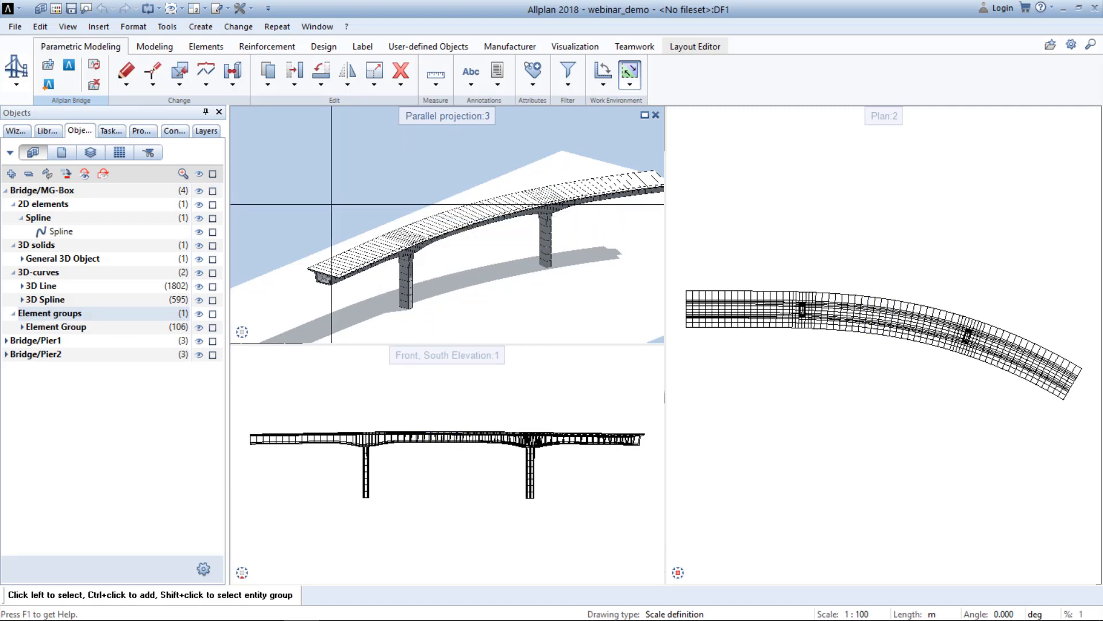
# In Allplan, update the Allplan Bridge data to bring in the recalculated bridge, and inspect it in the parallel projection.
pyautogui.click(95, 65)
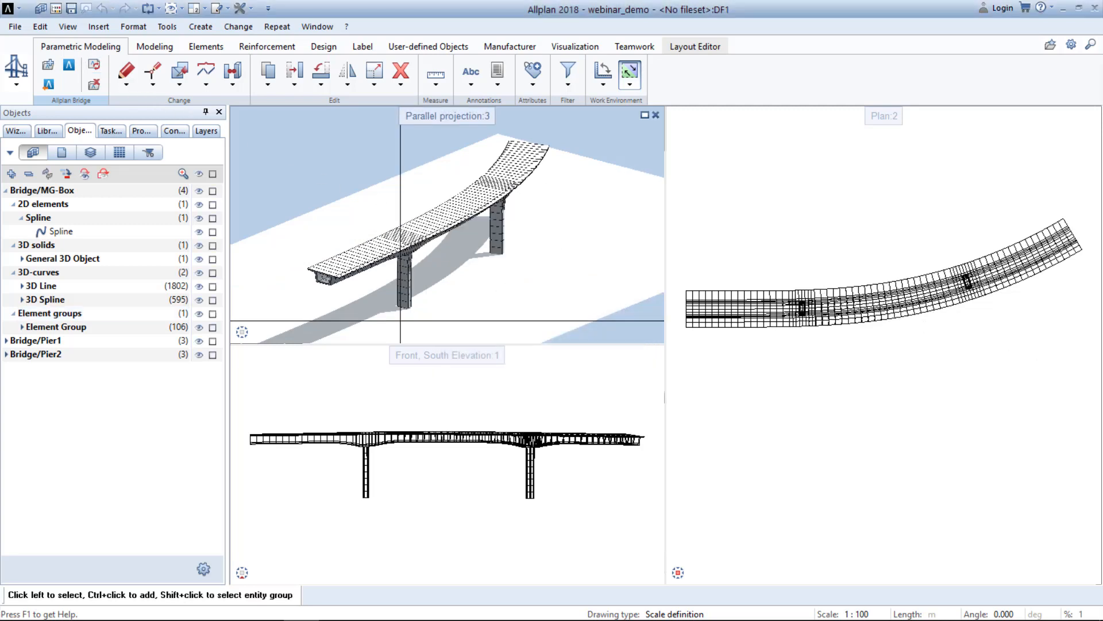
pyautogui.click(293, 332)
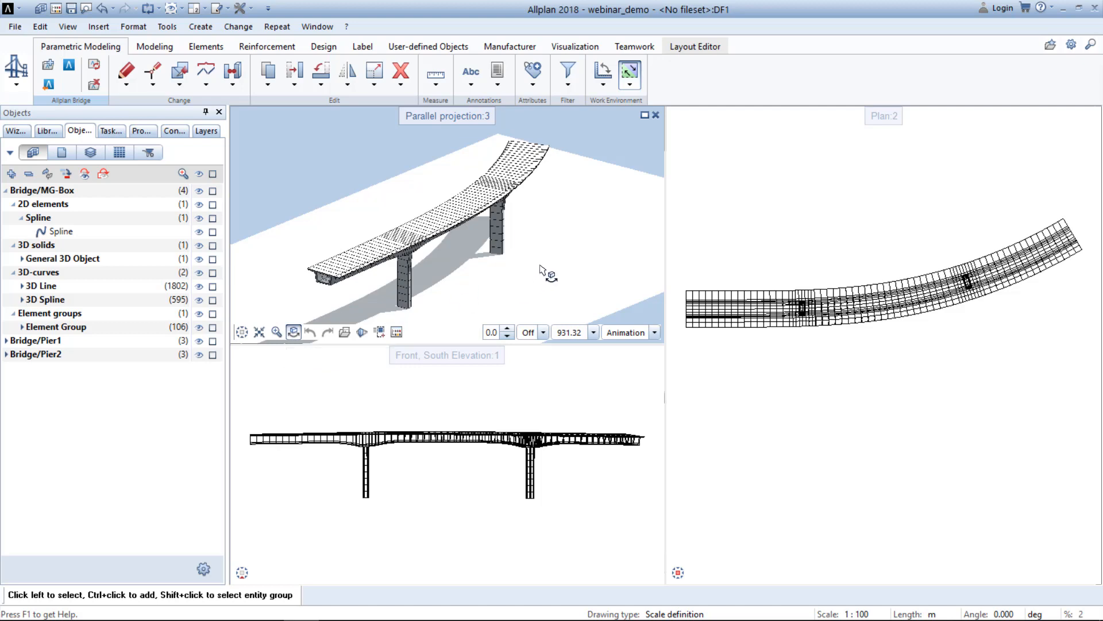
pyautogui.moveTo(567, 253); pyautogui.dragTo(511, 209)
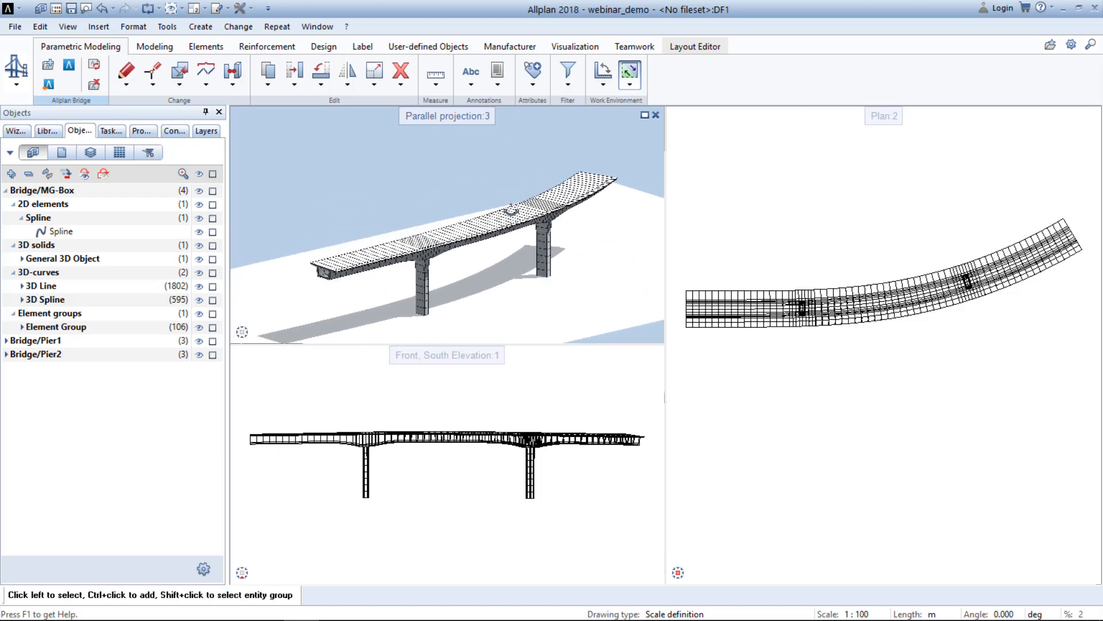